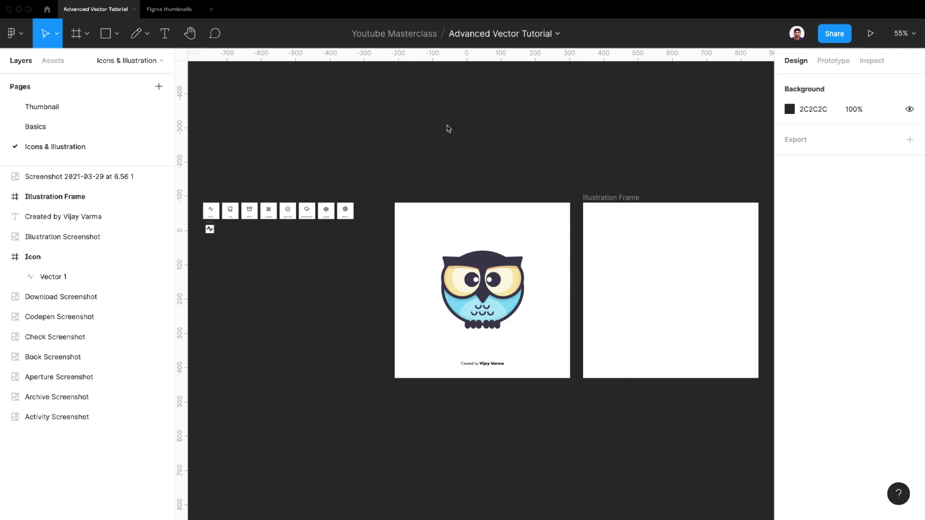
# Step: Create a 24 × 24 frame below the book reference image and centre it under that image at X -702, Y -16
pyautogui.scroll(10, 223, 234)
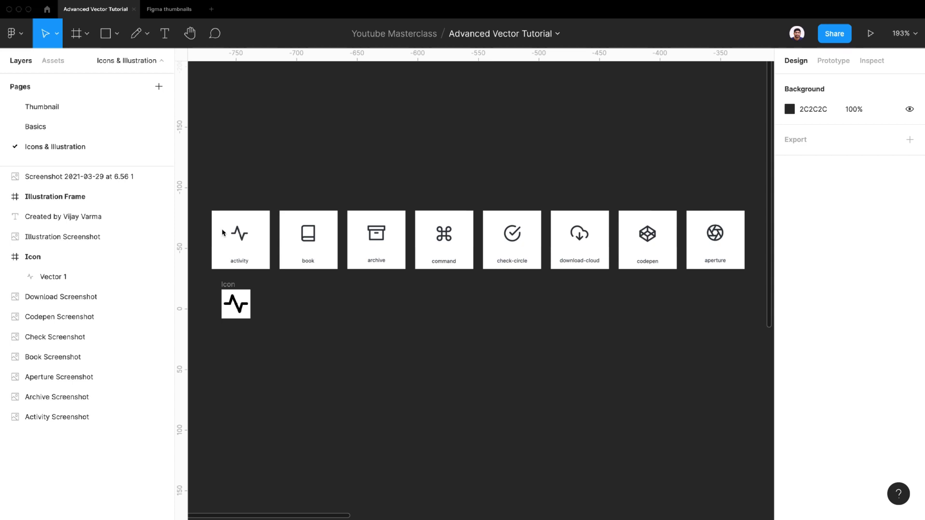
pyautogui.scroll(5, 276, 293)
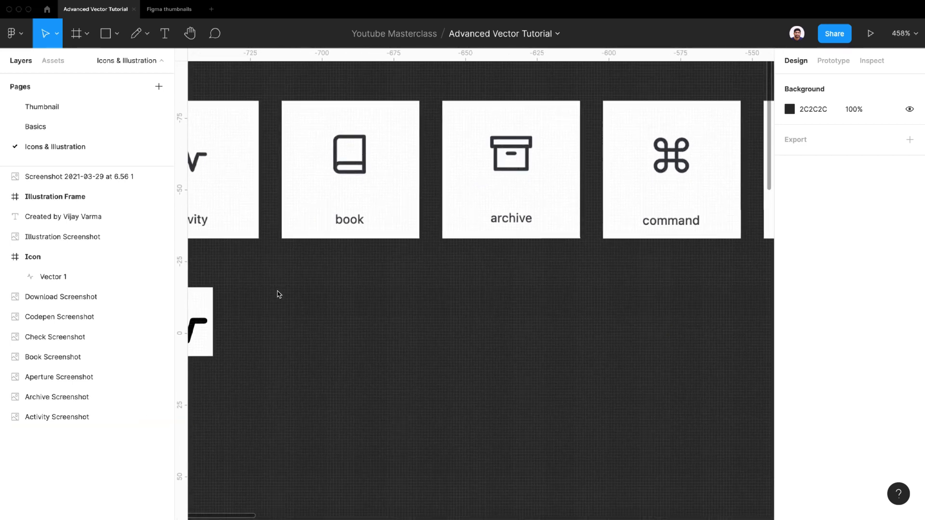
pyautogui.scroll(-1, 299, 304)
pyautogui.hscroll(-2, 299, 304)
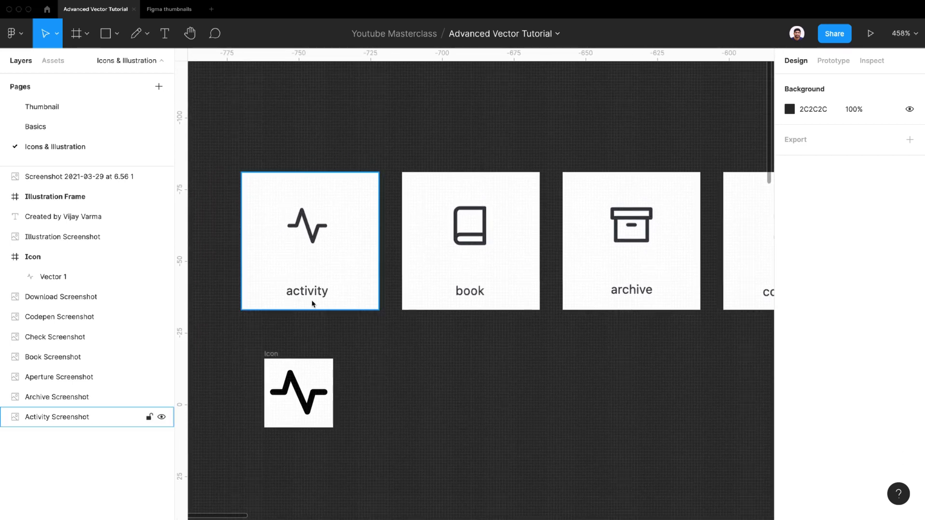
pyautogui.press('f')
pyautogui.moveTo(431, 358); pyautogui.dragTo(499, 428)
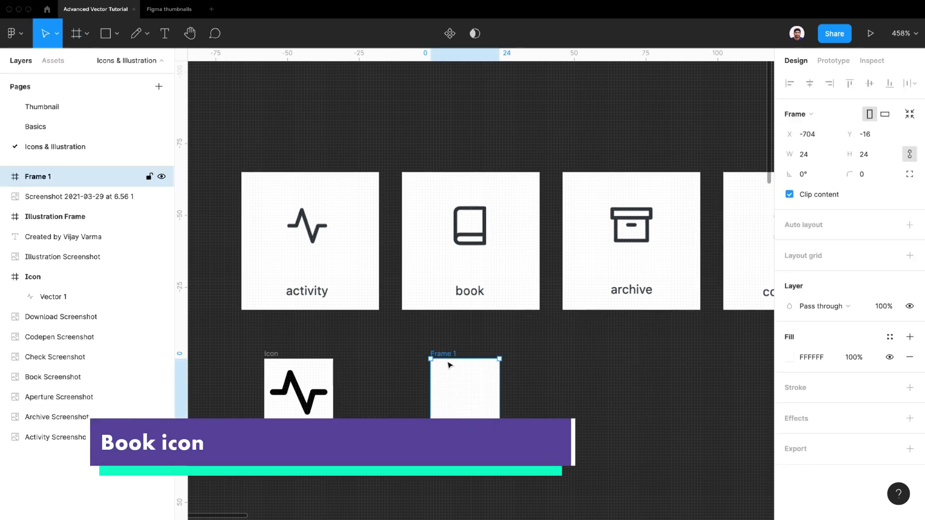
pyautogui.moveTo(444, 354); pyautogui.dragTo(451, 357)
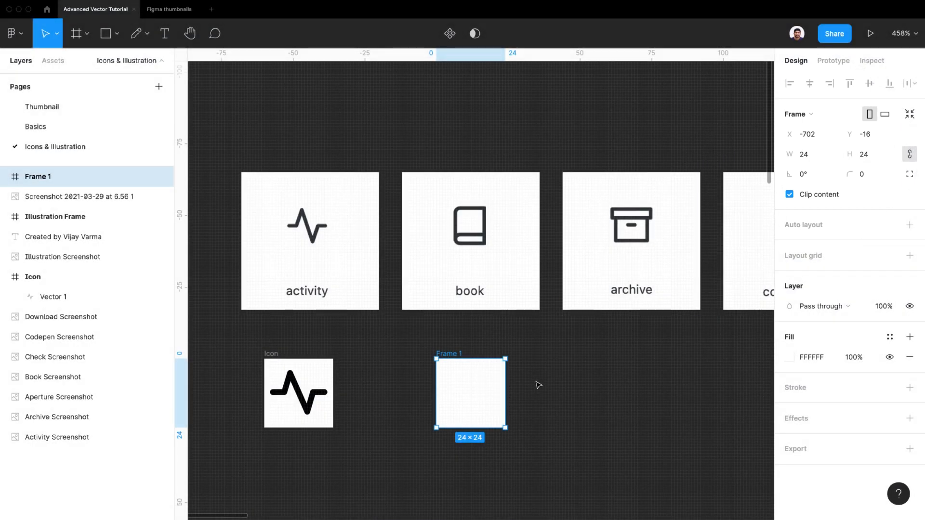
pyautogui.click(532, 390)
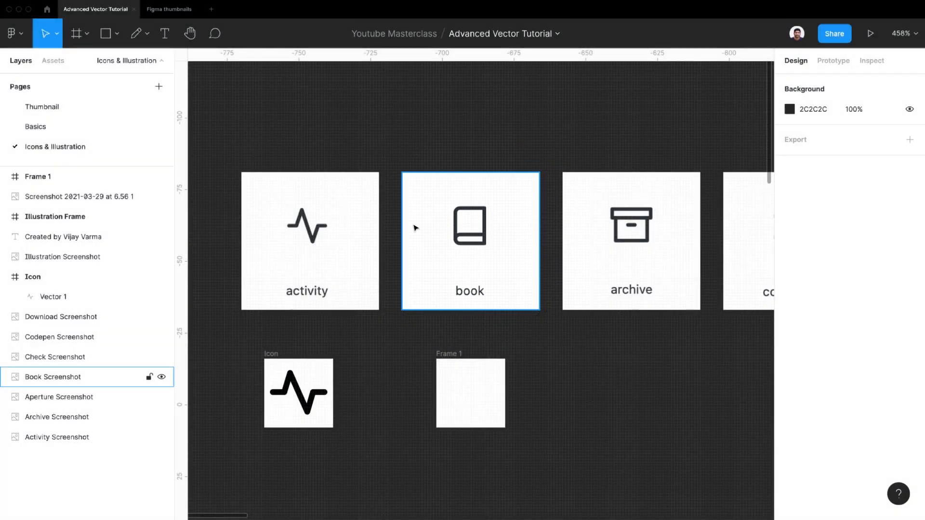
# Step: Draw a 12 × 16 rectangle inside the new frame and centre it horizontally
pyautogui.click(117, 33)
pyautogui.click(114, 64)
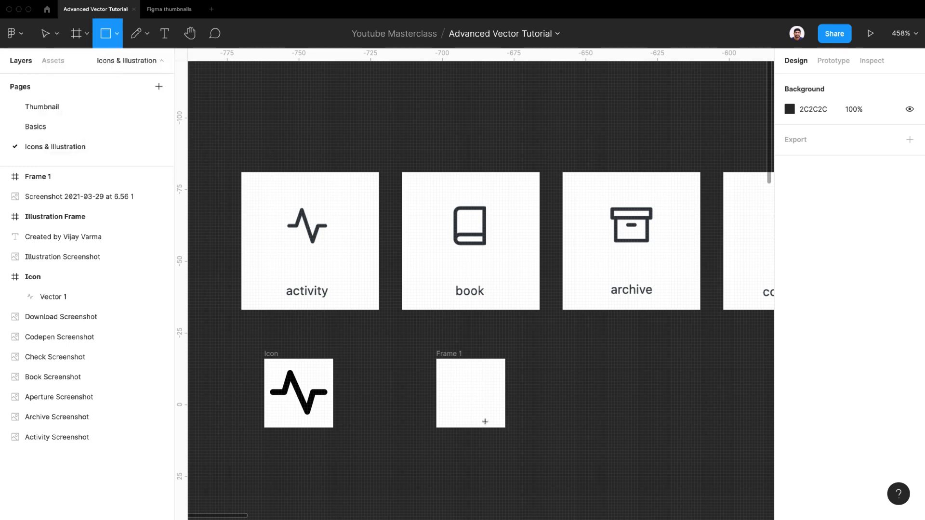
pyautogui.moveTo(456, 370); pyautogui.dragTo(492, 417)
pyautogui.click(809, 83)
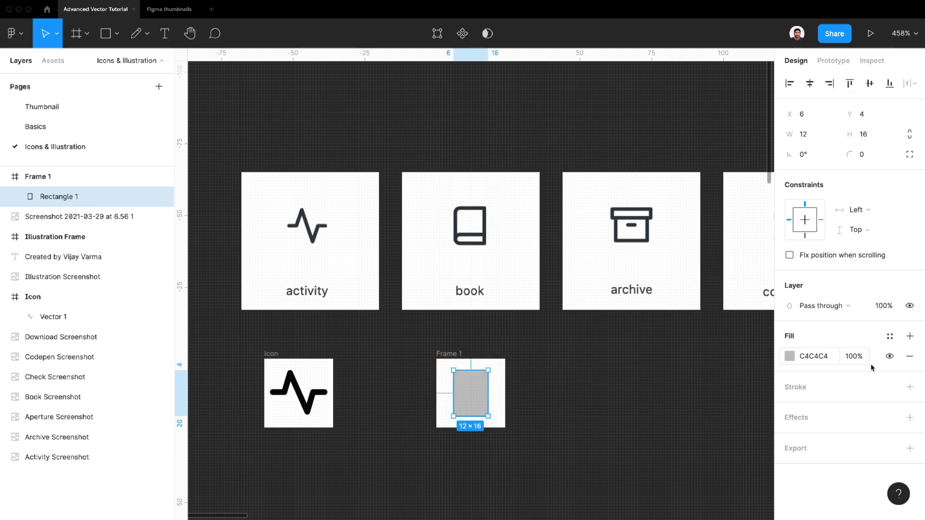
# Step: Add a black 000000 stroke with a thickness of 2 to the rectangle and remove its fill
pyautogui.click(910, 387)
pyautogui.click(810, 430)
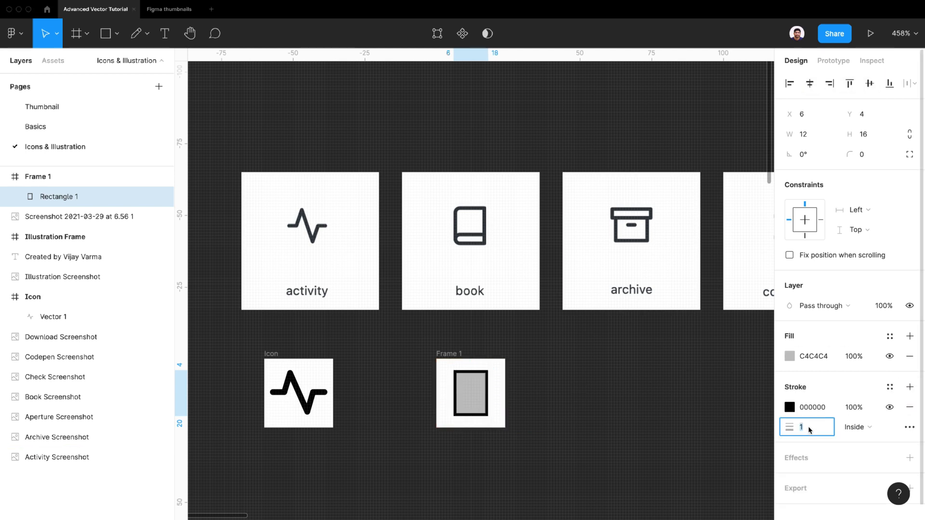
pyautogui.write('2')
pyautogui.press('Return')
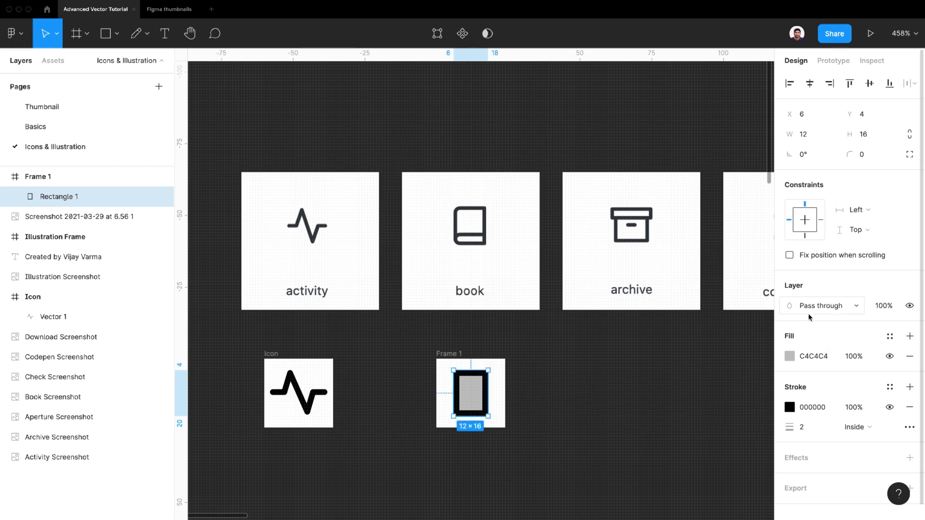
pyautogui.click(909, 356)
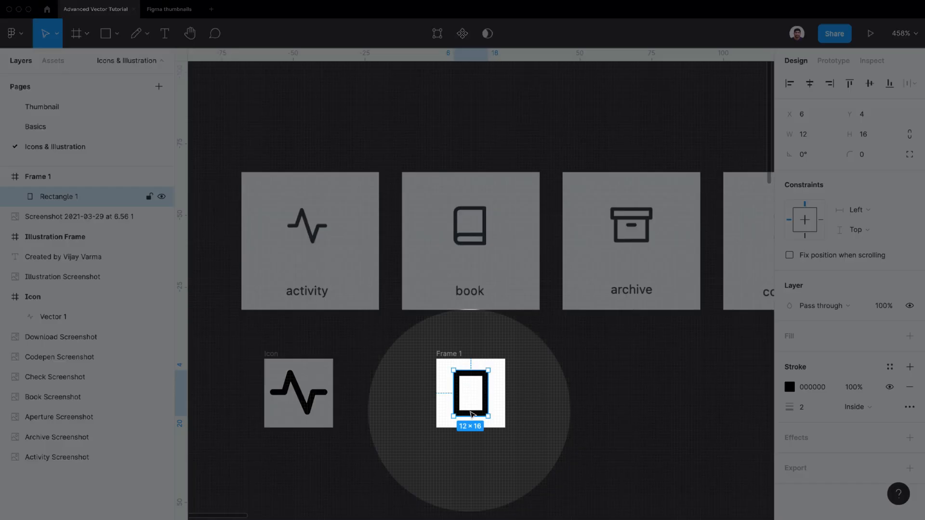
# Step: Round the rectangle's top-left and bottom-left corners to a radius of 2, following the book reference
pyautogui.scroll(5, 475, 404)
pyautogui.scroll(8, 476, 407)
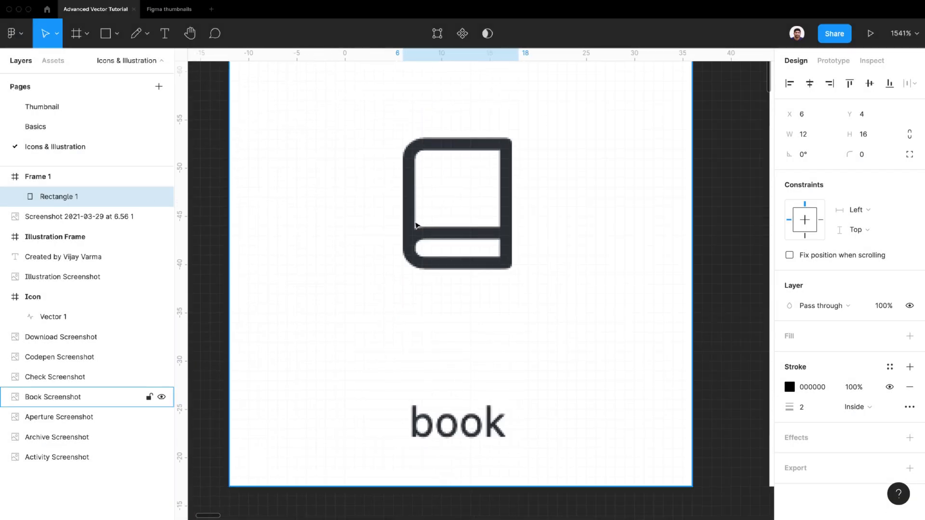
pyautogui.scroll(-9, 452, 302)
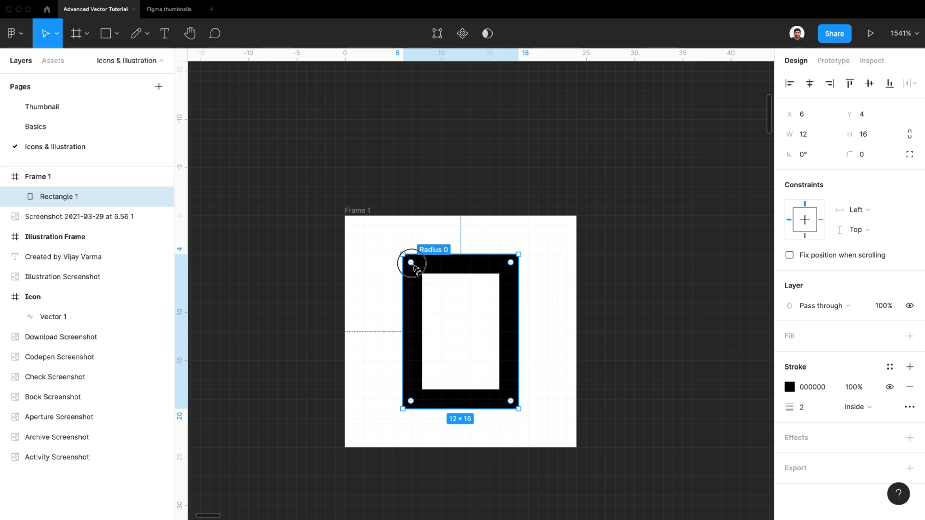
pyautogui.moveTo(413, 265); pyautogui.dragTo(423, 273)
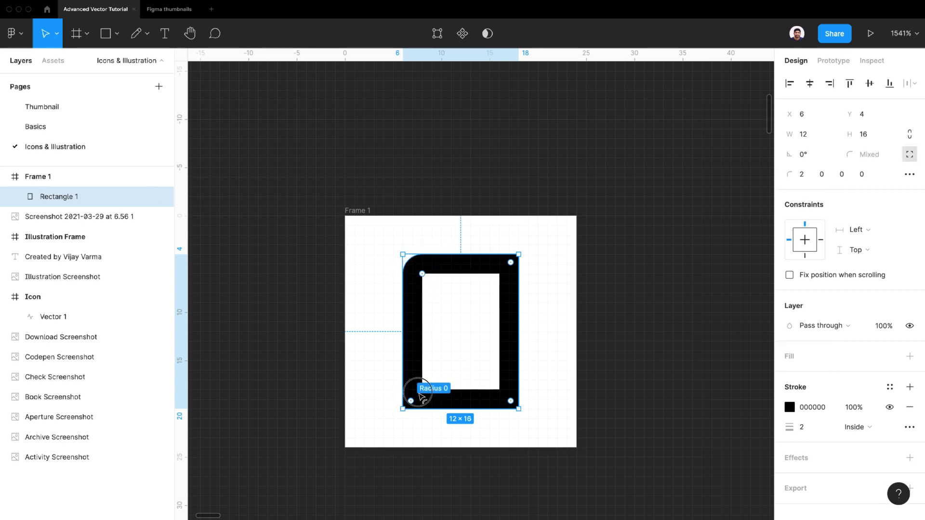
pyautogui.moveTo(411, 401); pyautogui.dragTo(423, 390)
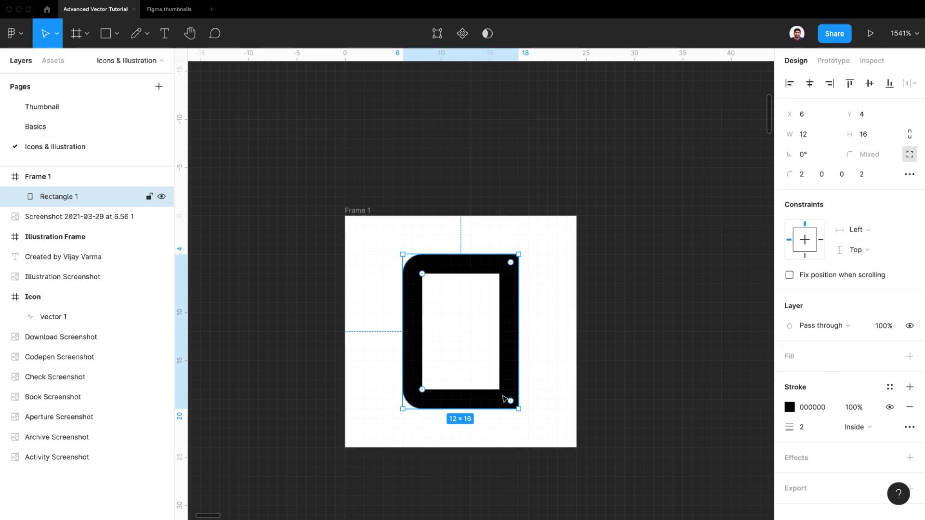
# Step: Set the rectangle's stroke alignment to Center, comparing it with Outside
pyautogui.click(857, 428)
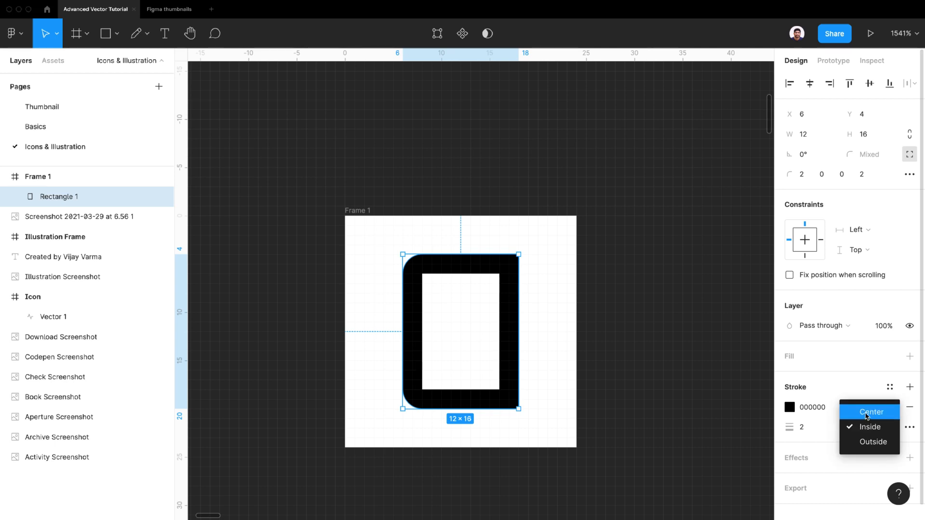
pyautogui.click(866, 413)
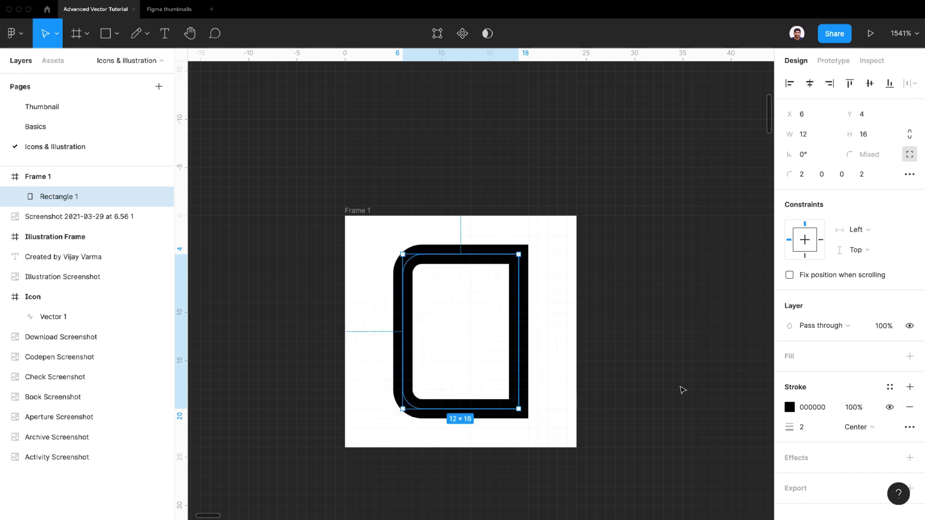
pyautogui.click(863, 431)
pyautogui.click(863, 456)
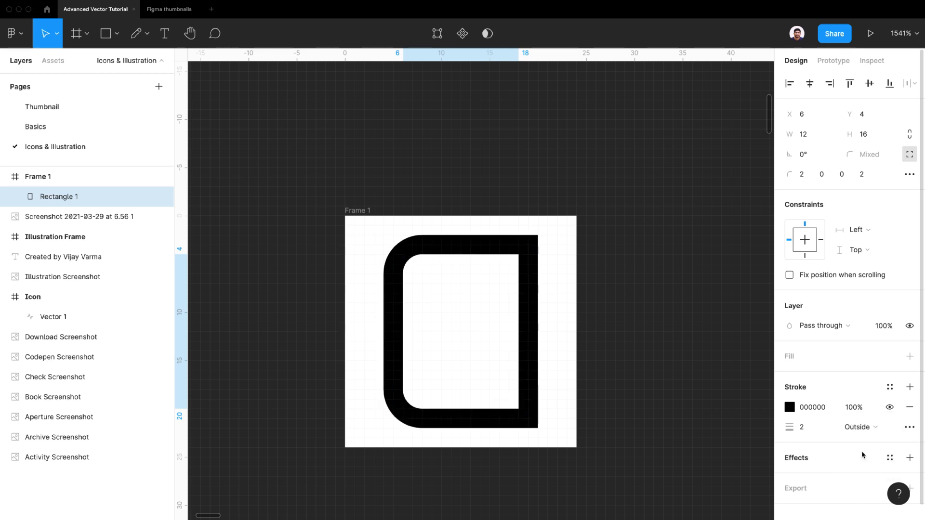
pyautogui.click(857, 428)
pyautogui.click(862, 401)
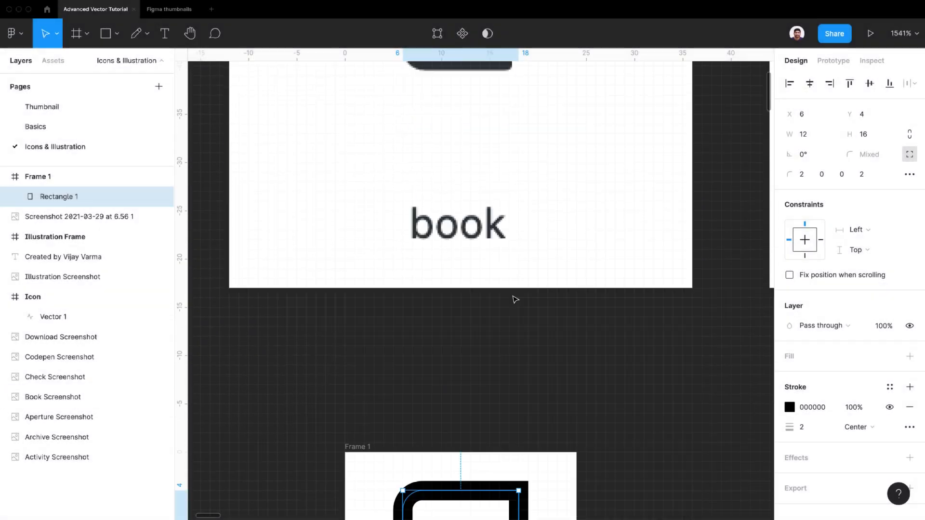
# Step: Set the rectangle's stroke join to Round in the advanced stroke settings, comparing it with the miter and bevel joins
pyautogui.scroll(-5, 514, 298)
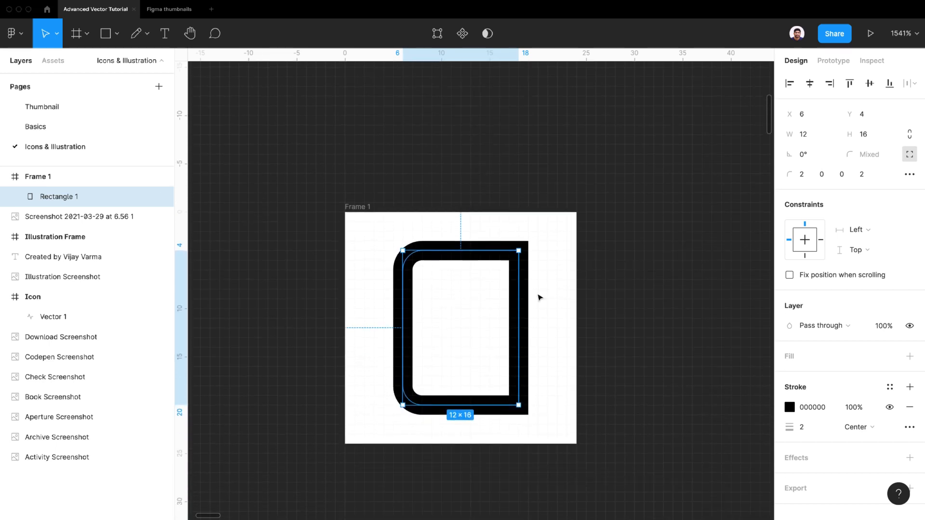
pyautogui.click(910, 427)
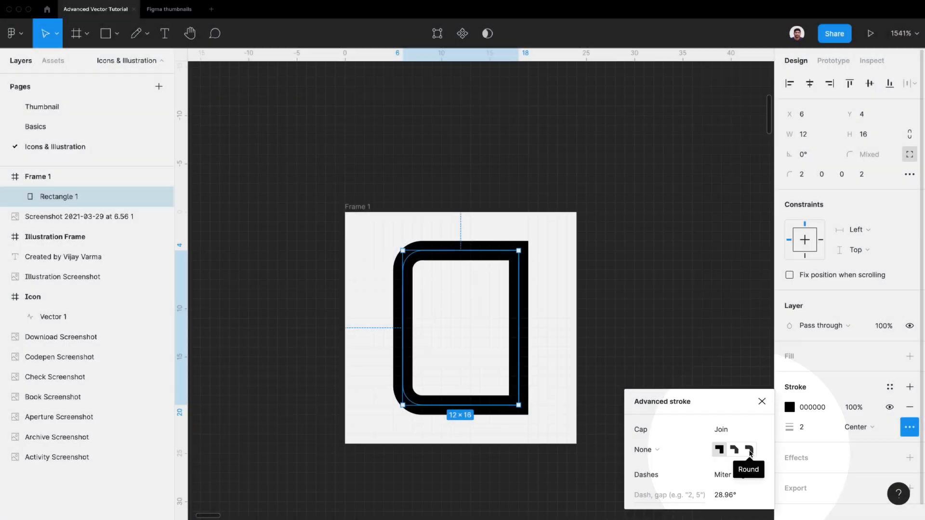
pyautogui.click(750, 451)
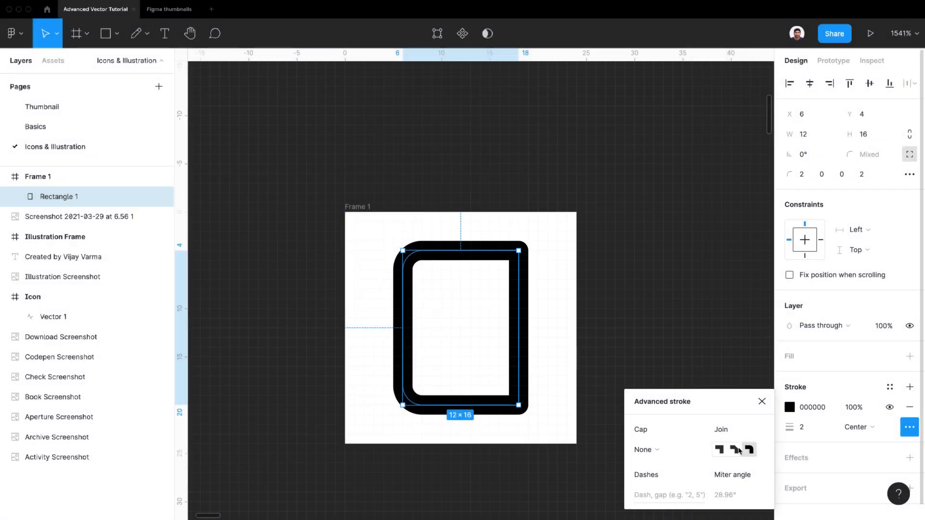
pyautogui.click(721, 450)
pyautogui.click(734, 450)
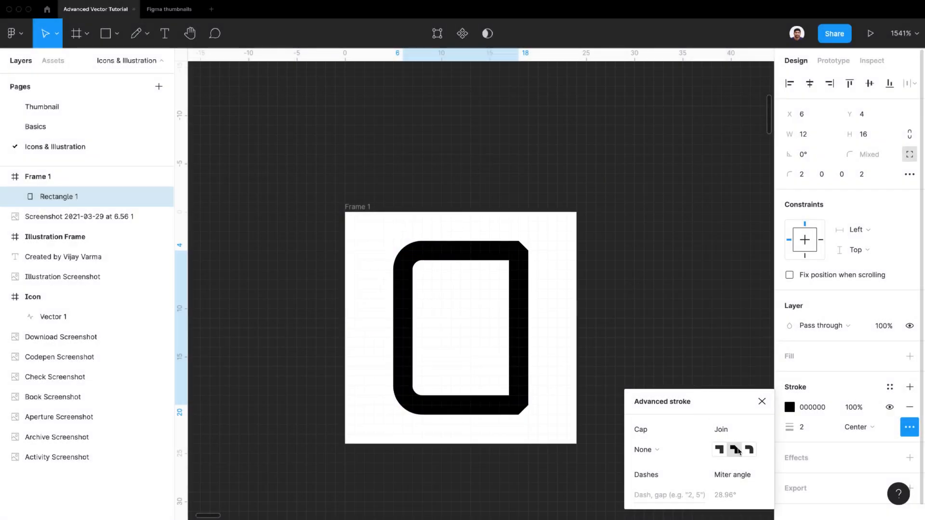
pyautogui.click(749, 450)
pyautogui.click(620, 344)
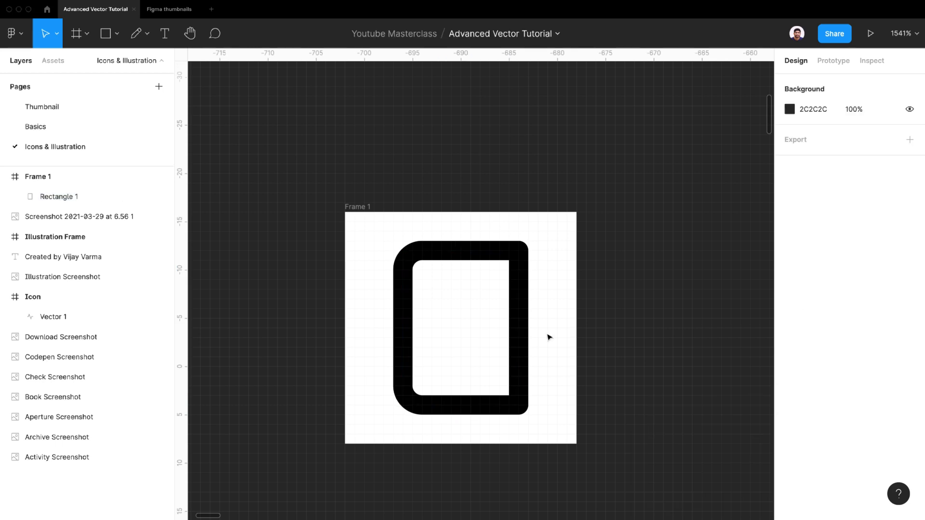
# Step: Duplicate the rectangle and shorten the copy from its top edge to 12 × 4, forming the book's bottom band
pyautogui.click(506, 326)
pyautogui.scroll(1, 506, 325)
pyautogui.rightClick(92, 201)
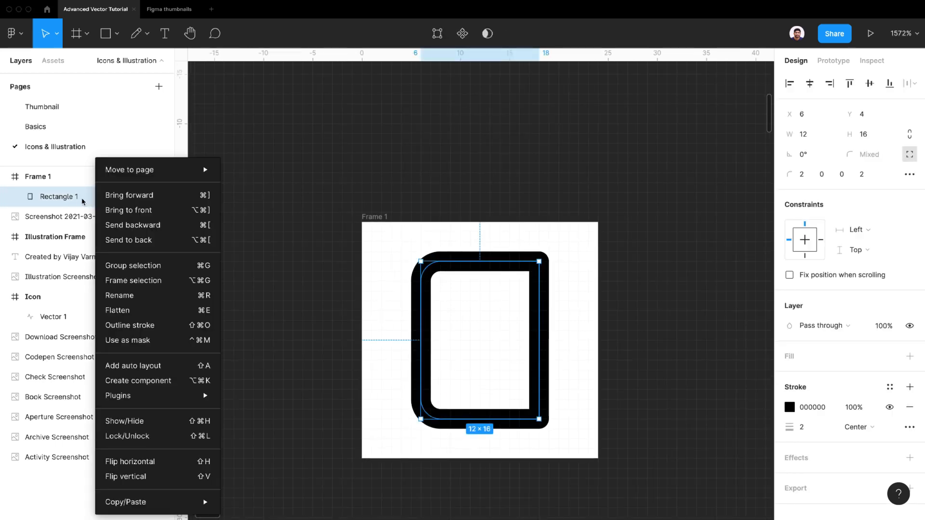
pyautogui.click(78, 202)
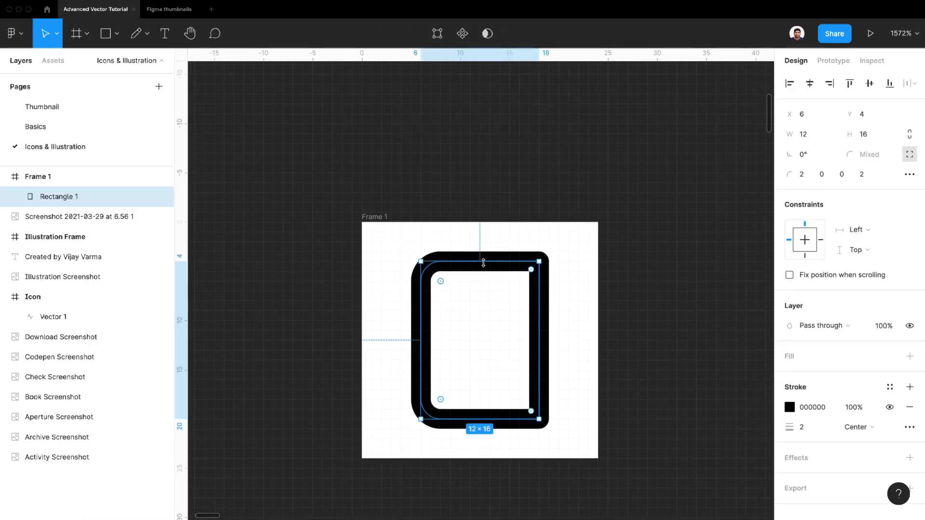
pyautogui.hotkey('ctrl', 'd')
pyautogui.moveTo(483, 263); pyautogui.dragTo(483, 381)
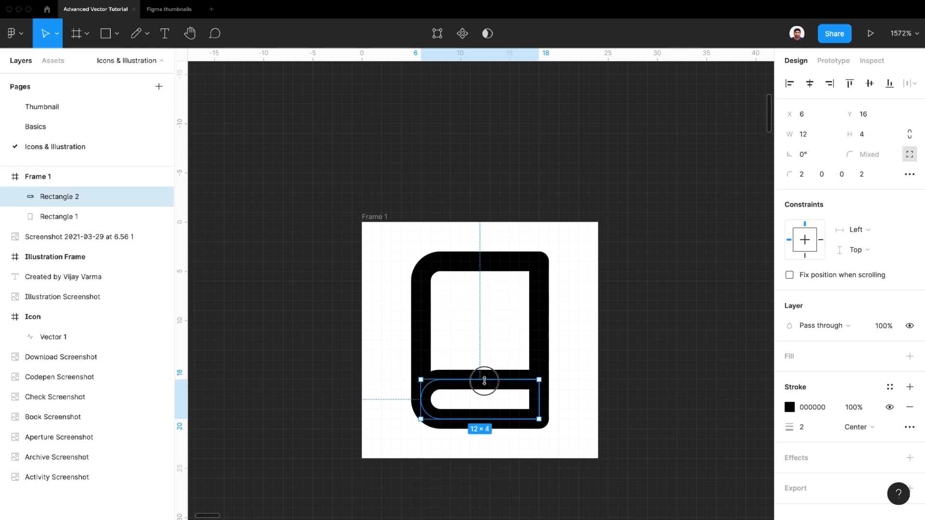
pyautogui.click(570, 345)
# Step: Select both book rectangles in the frame and flatten them into a single vector
pyautogui.scroll(-3, 404, 320)
pyautogui.scroll(-3, 404, 320)
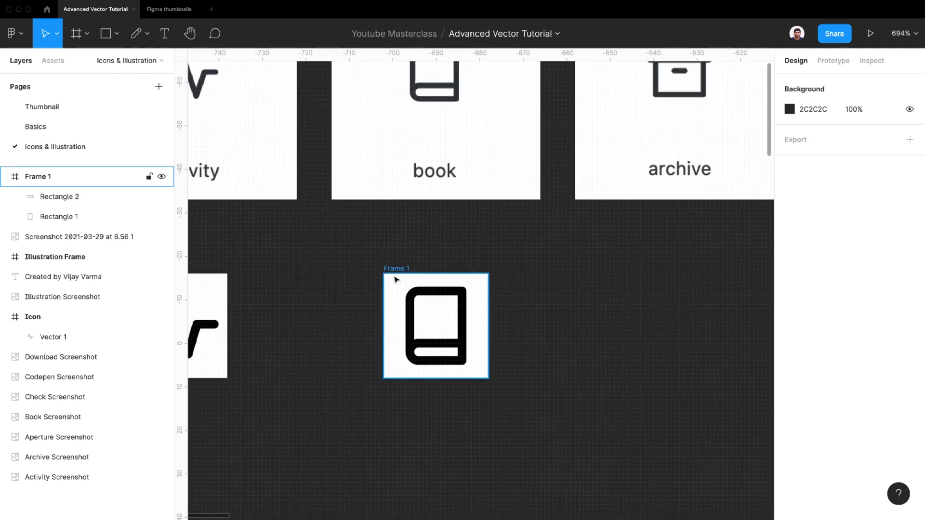
pyautogui.scroll(-3, 492, 330)
pyautogui.scroll(2, 511, 339)
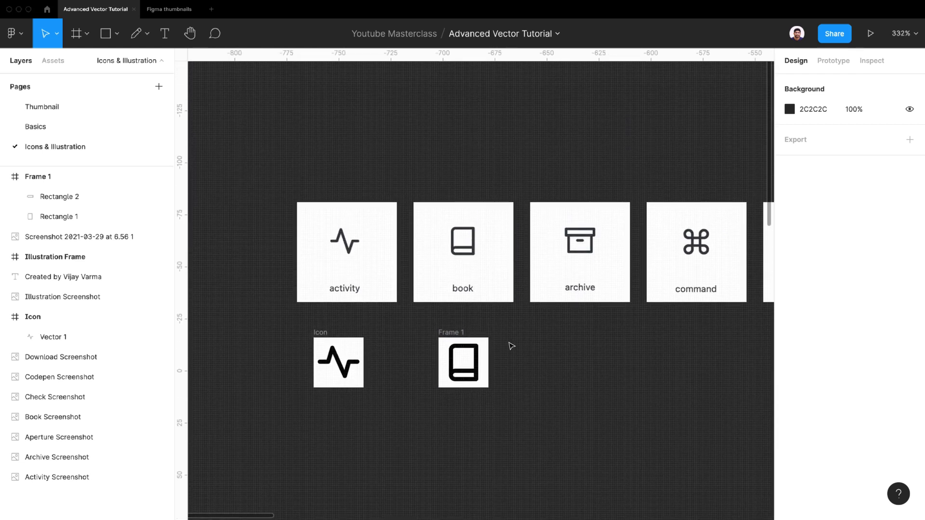
pyautogui.scroll(3, 501, 328)
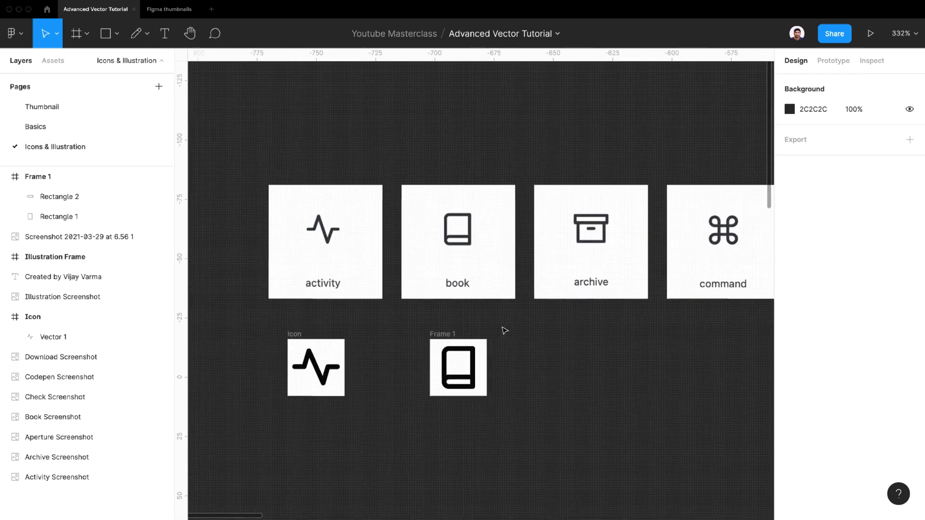
pyautogui.click(478, 402)
pyautogui.scroll(5, 477, 405)
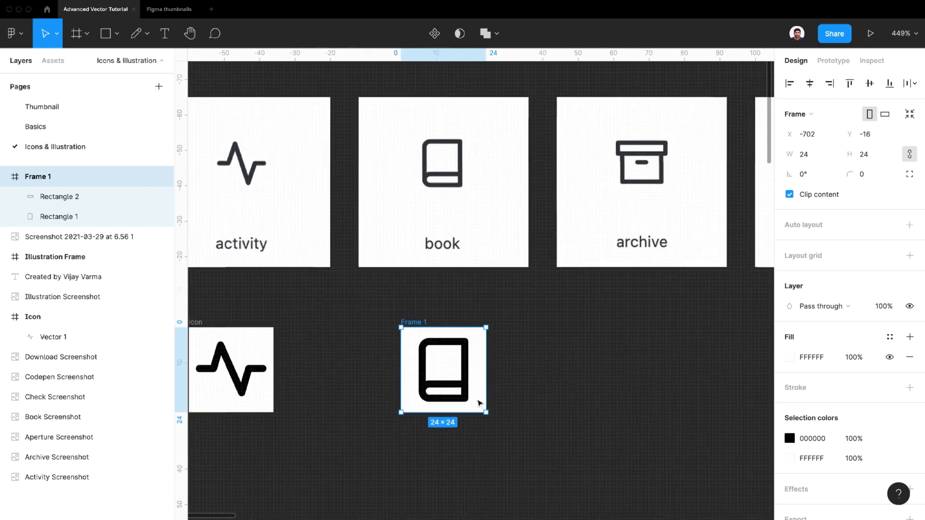
pyautogui.click(463, 366)
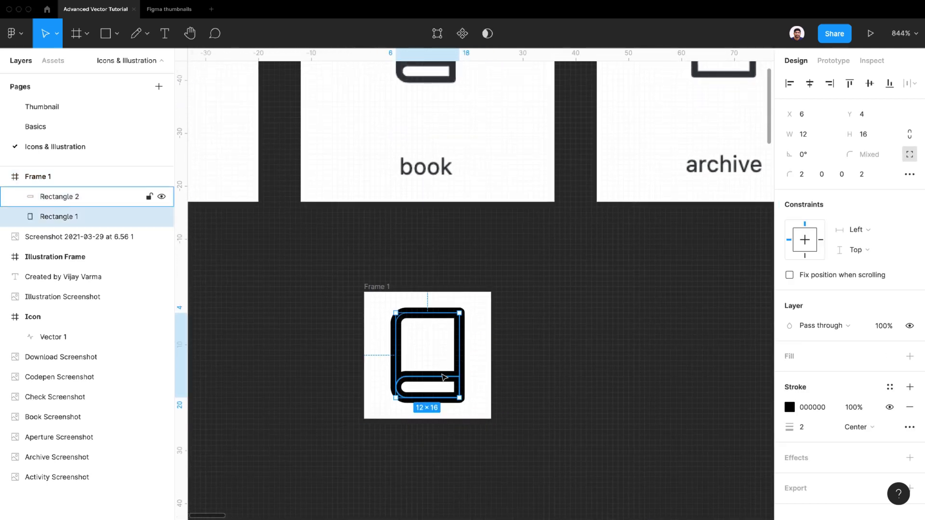
pyautogui.keyDown('shift'); pyautogui.click(439, 380); pyautogui.keyUp('shift')
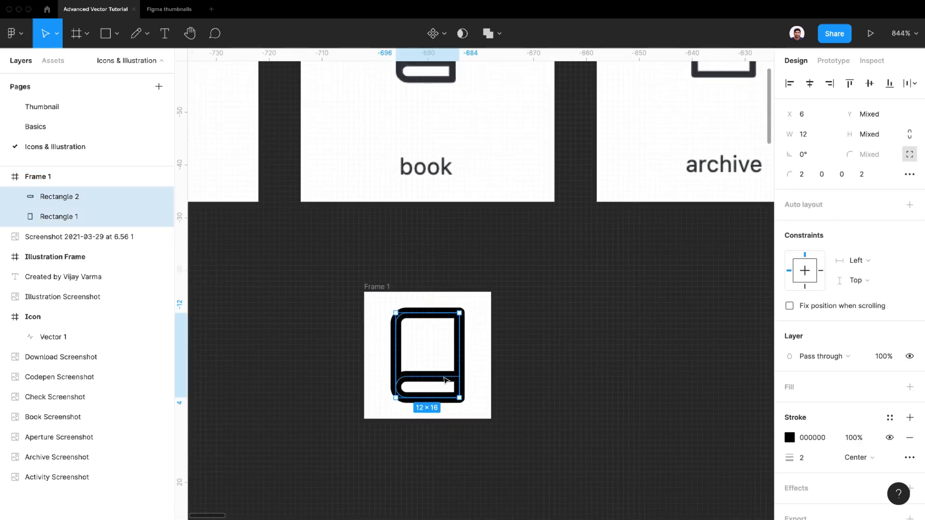
pyautogui.click(498, 34)
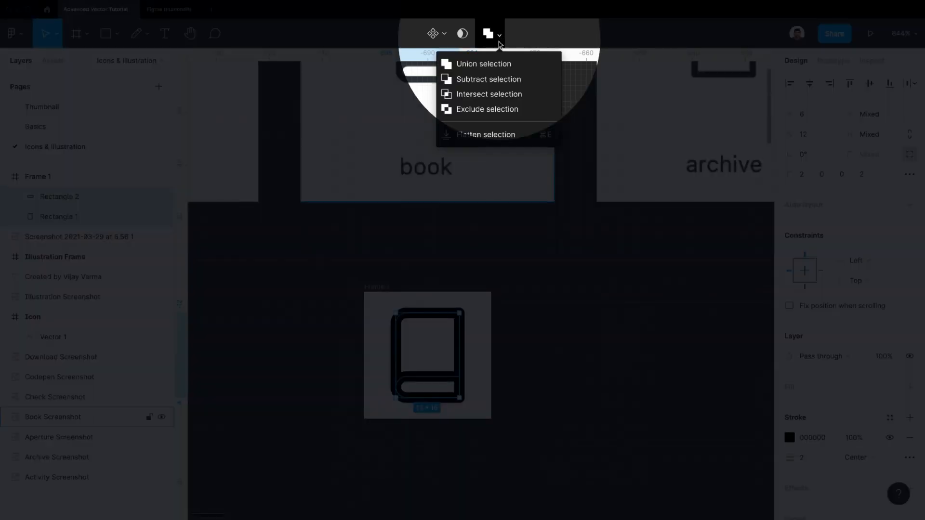
pyautogui.click(495, 134)
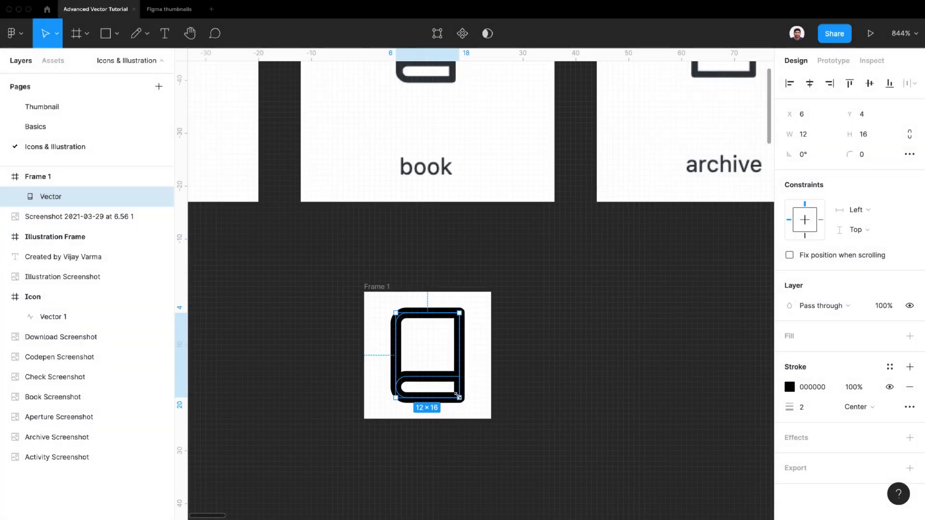
# Step: Try scaling the flattened book vector down from its lower-right corner
pyautogui.moveTo(458, 397)
pyautogui.mouseDown()
pyautogui.moveTo(514, 450)
pyautogui.moveTo(440, 343)
pyautogui.moveTo(514, 450)
pyautogui.moveTo(431, 362)
pyautogui.moveTo(509, 451)
pyautogui.moveTo(451, 393)
pyautogui.mouseUp()
pyautogui.click(474, 394)
pyautogui.click(454, 348)
# Step: Convert the flattened book vector's stroke into a filled outline with Outline Stroke
pyautogui.click(134, 5)
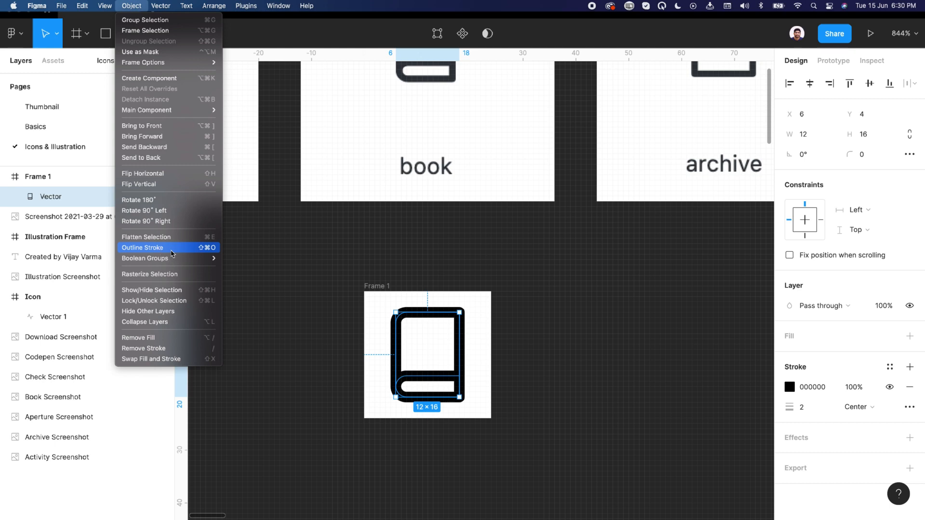
pyautogui.click(171, 251)
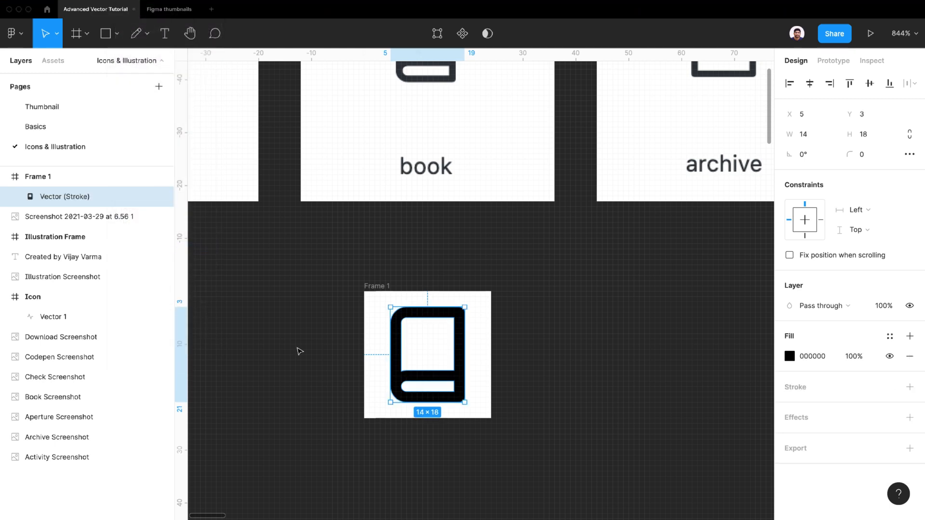
pyautogui.click(485, 371)
# Step: Try shrinking the outlined book shape to 12 × 15, and undo the resize
pyautogui.scroll(-5, 483, 369)
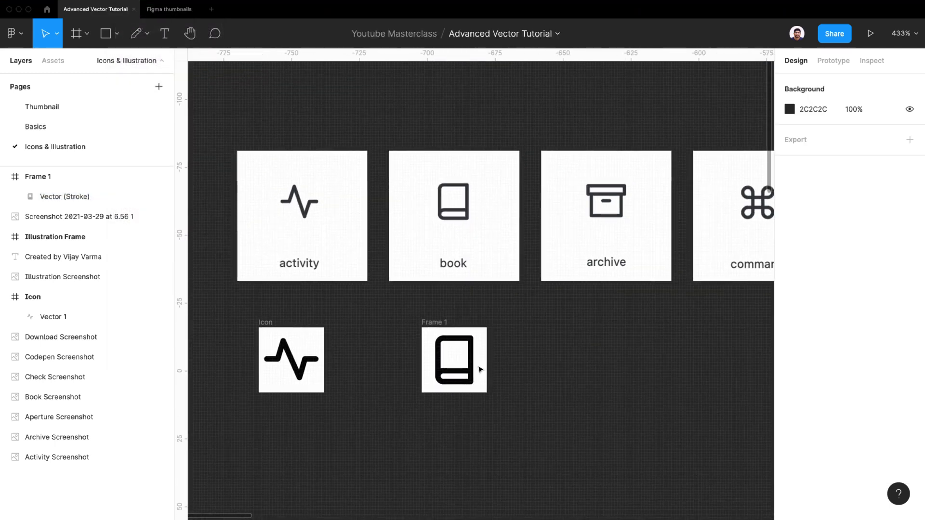
pyautogui.click(474, 370)
pyautogui.moveTo(472, 382)
pyautogui.mouseDown()
pyautogui.moveTo(512, 417)
pyautogui.moveTo(470, 374)
pyautogui.mouseUp()
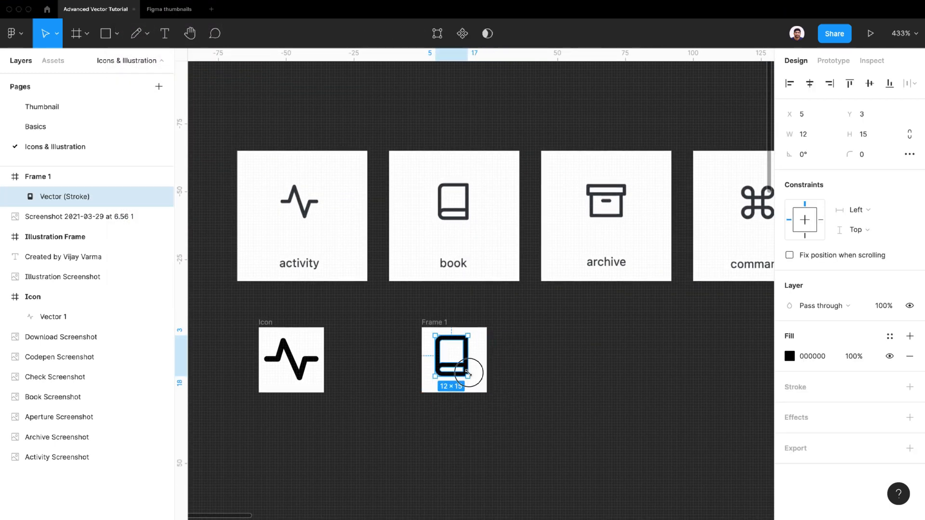
pyautogui.press('super+z')
pyautogui.click(505, 379)
# Step: Duplicate the 24 × 24 book frame and place the copy beside the original
pyautogui.click(440, 323)
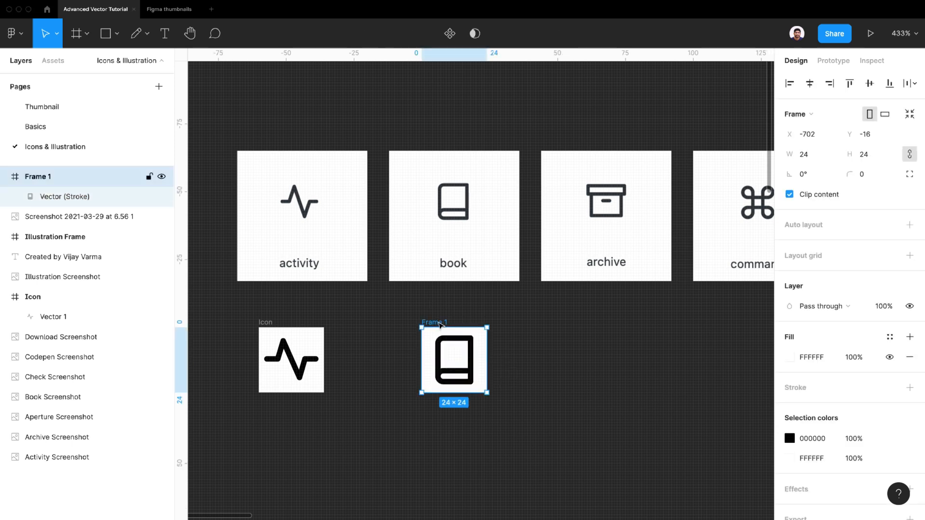
pyautogui.press('super+d')
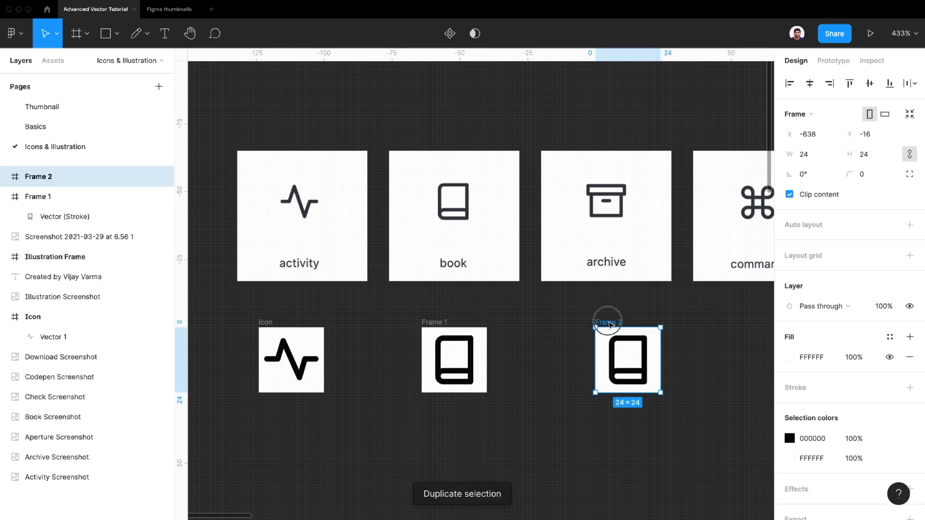
pyautogui.moveTo(606, 321); pyautogui.dragTo(547, 323)
# Step: Set both the horizontal and vertical constraints of the book shape in the copied frame to Scale
pyautogui.click(557, 345)
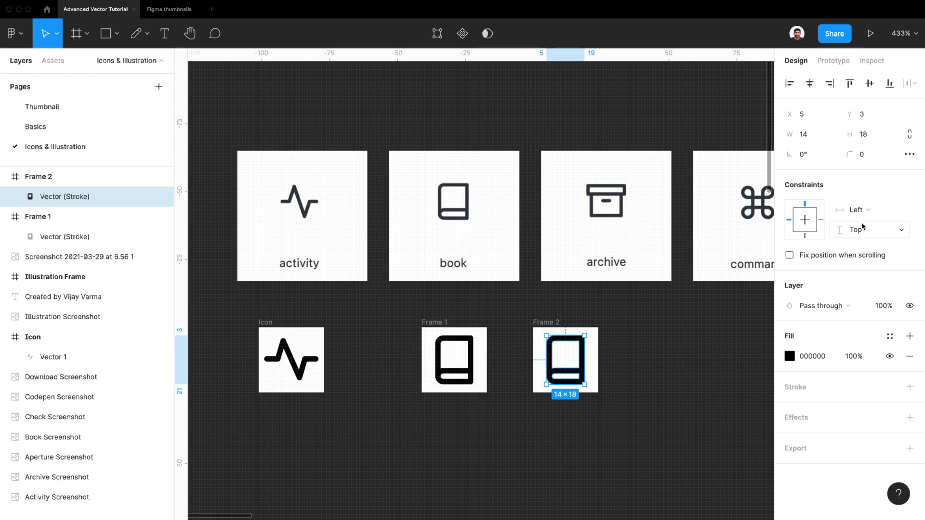
pyautogui.click(874, 214)
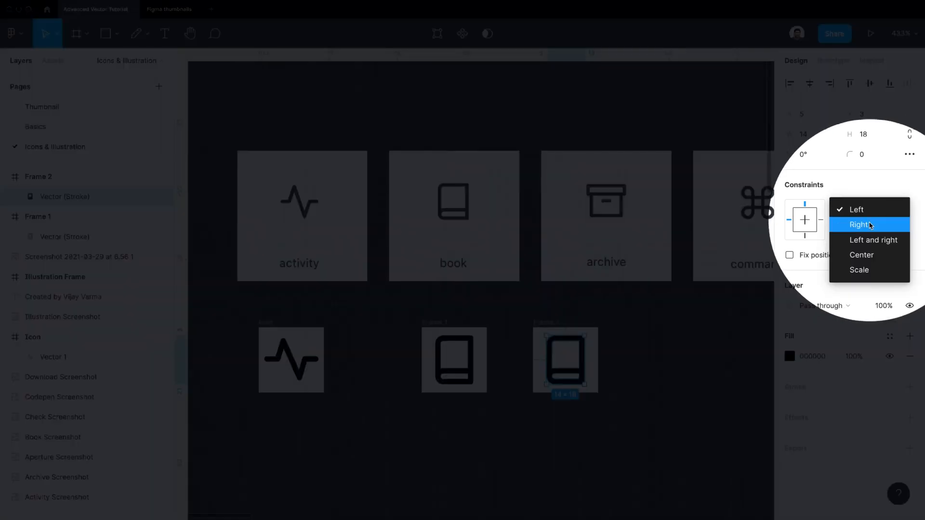
pyautogui.click(866, 270)
pyautogui.click(859, 229)
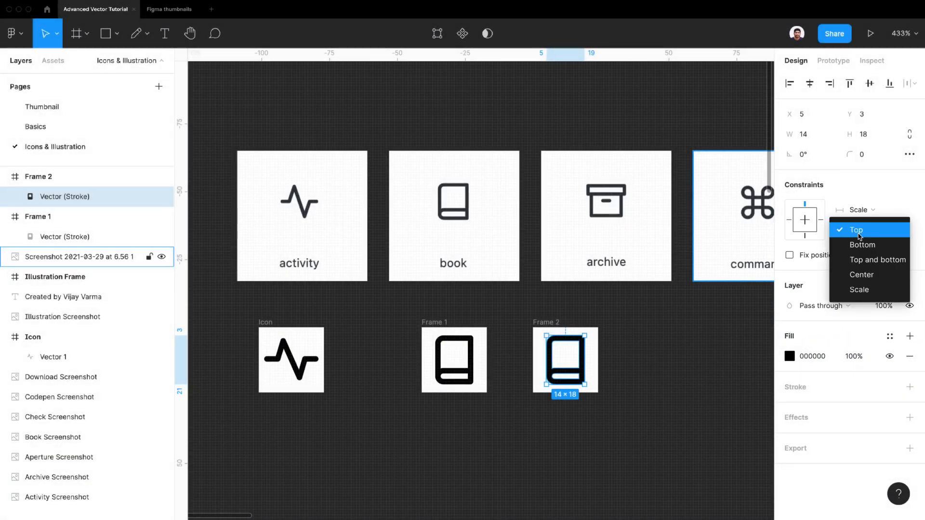
pyautogui.click(861, 289)
pyautogui.click(652, 332)
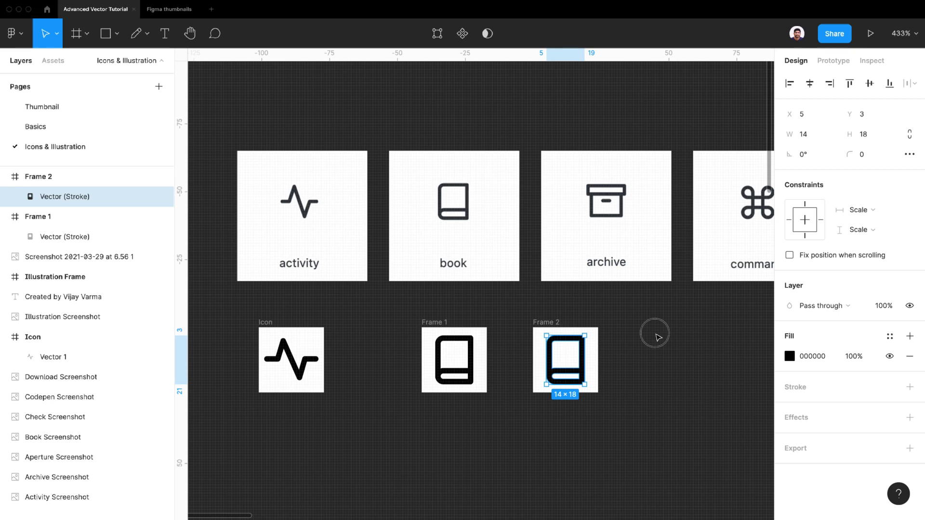
# Step: Move the copied book frame next to the reference book icon and resize it proportionally to 16 × 16
pyautogui.click(543, 323)
pyautogui.moveTo(545, 326); pyautogui.dragTo(492, 181)
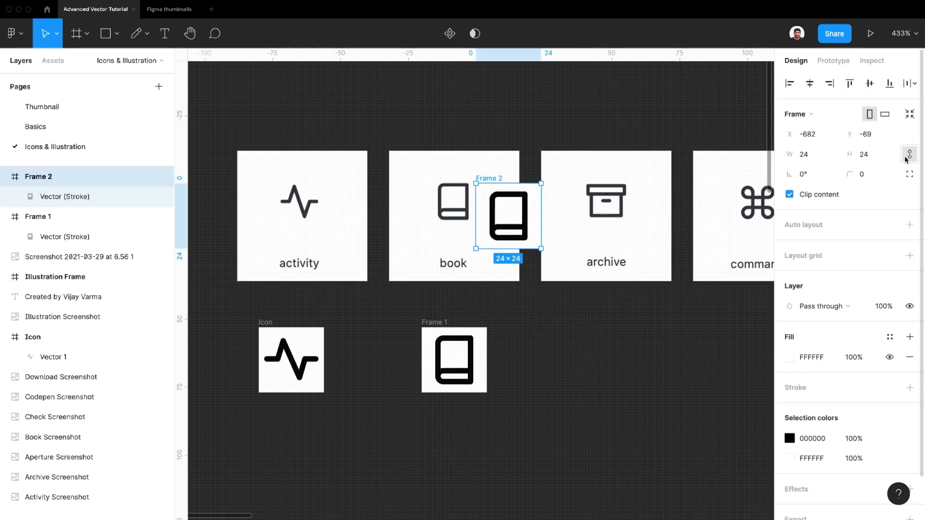
pyautogui.click(883, 160)
pyautogui.write('16')
pyautogui.press('Return')
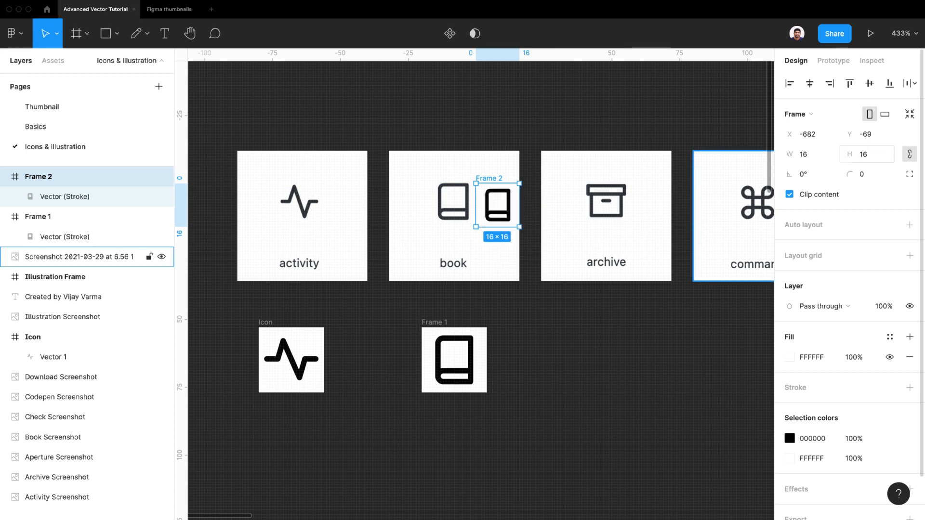
# Step: Line up the 16 × 16 frame with the reference book icon for comparison, and delete that frame
pyautogui.moveTo(492, 179); pyautogui.dragTo(483, 174)
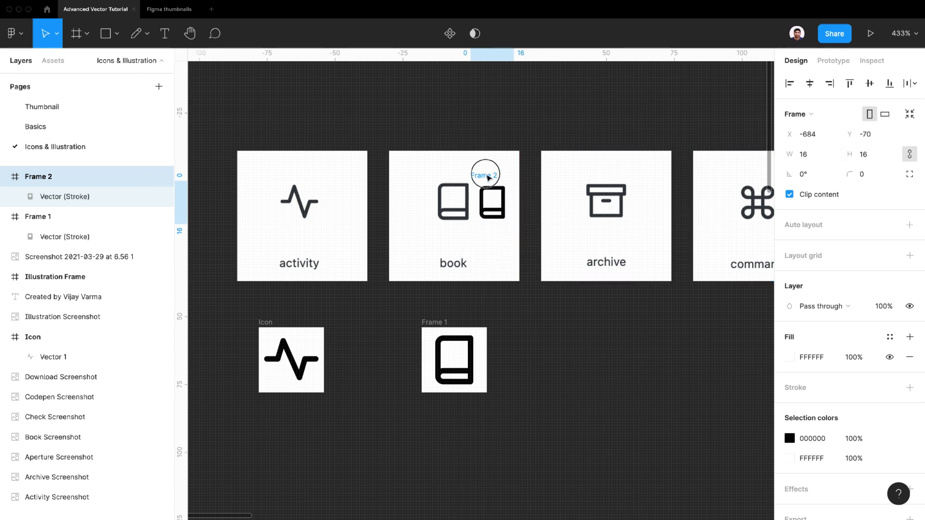
pyautogui.moveTo(503, 214)
pyautogui.mouseDown()
pyautogui.moveTo(672, 376)
pyautogui.moveTo(513, 213)
pyautogui.mouseUp()
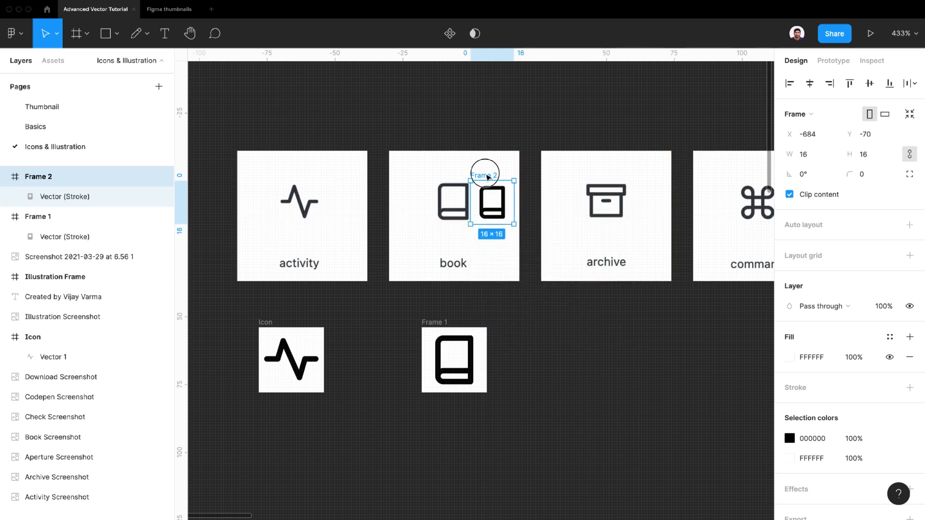
pyautogui.press('Delete')
# Step: Duplicate the book frame, place the copy under the archive reference, and delete the book shape inside it
pyautogui.click(443, 323)
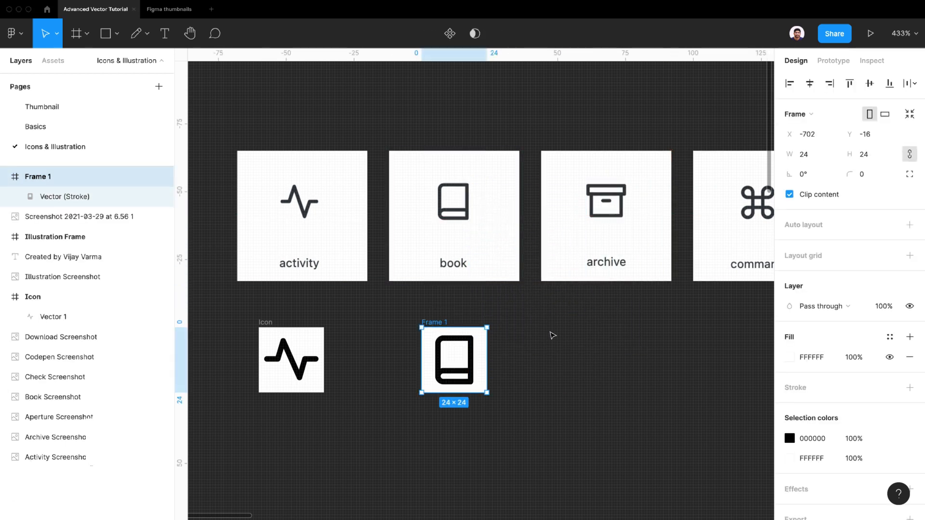
pyautogui.press('super+d')
pyautogui.moveTo(604, 322); pyautogui.dragTo(583, 322)
pyautogui.click(619, 347)
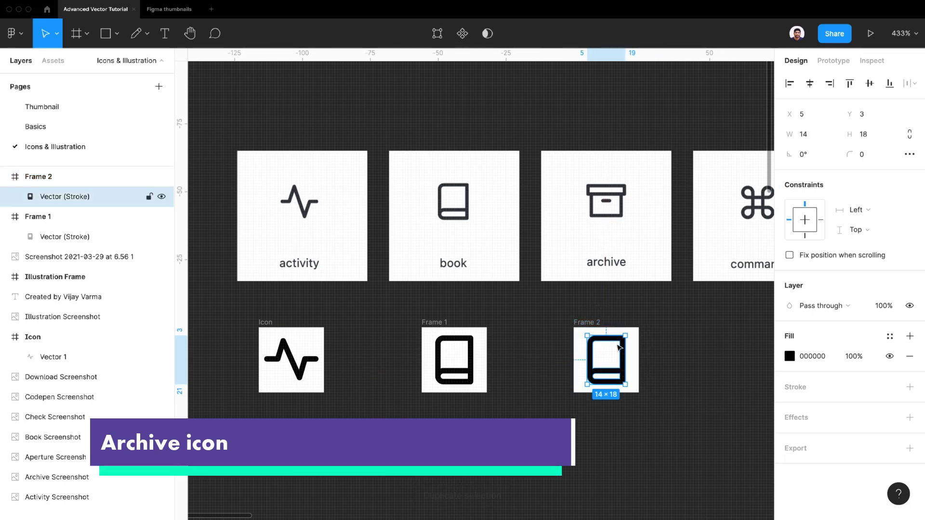
pyautogui.press('Delete')
# Step: Draw an 18 × 4 rectangle at X 3, Y 4 in the empty frame as the archive box's lid
pyautogui.hscroll(3, 562, 347)
pyautogui.scroll(5, 522, 320)
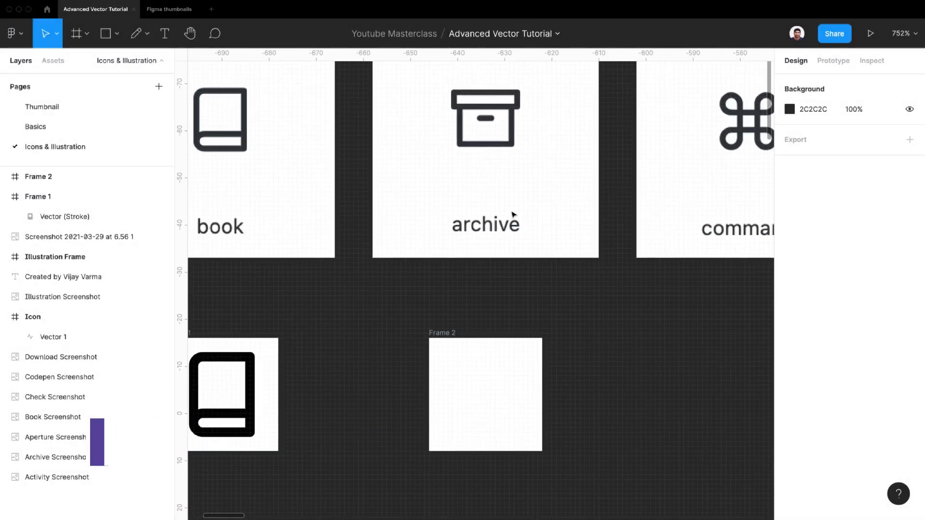
pyautogui.press('r')
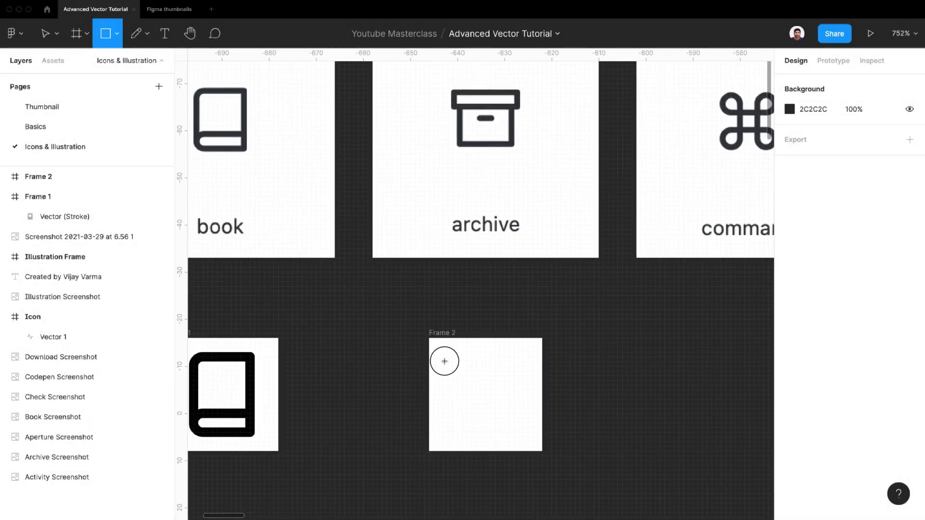
pyautogui.moveTo(443, 357); pyautogui.dragTo(528, 379)
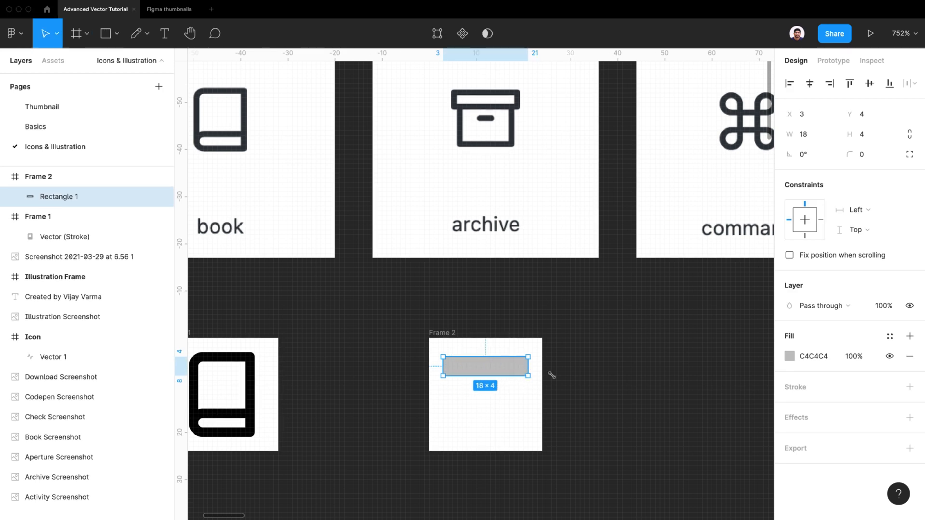
# Step: Give the lid rectangle a black stroke of width 2 aligned to Center, and remove its fill
pyautogui.click(910, 387)
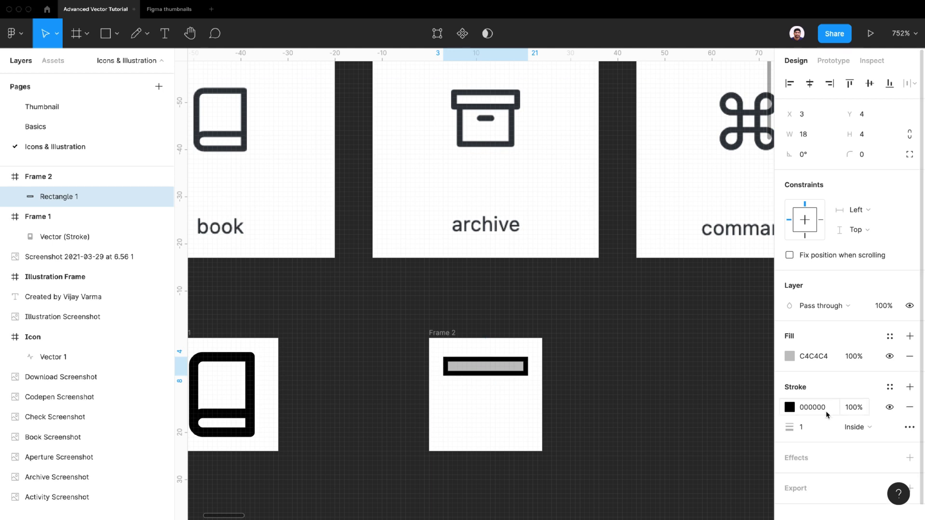
pyautogui.click(814, 429)
pyautogui.write('2')
pyautogui.press('Return')
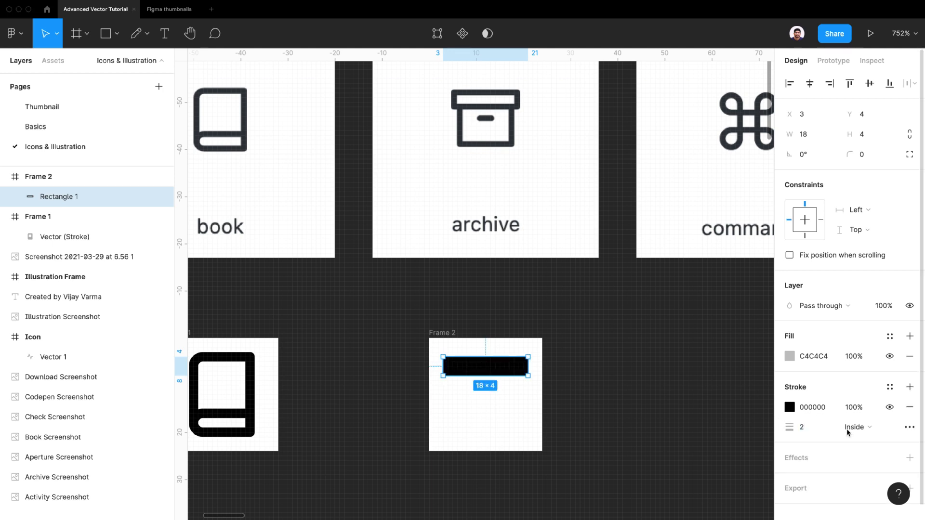
pyautogui.click(860, 431)
pyautogui.click(863, 413)
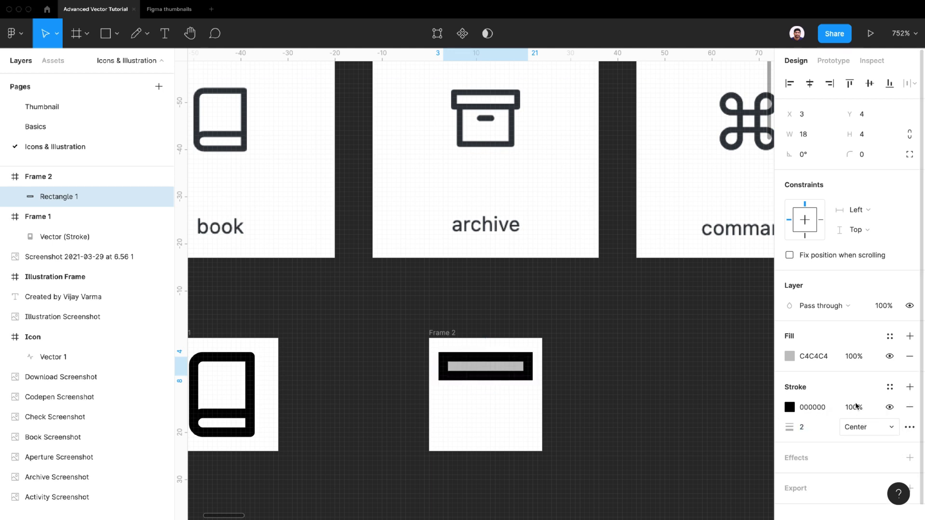
pyautogui.click(910, 356)
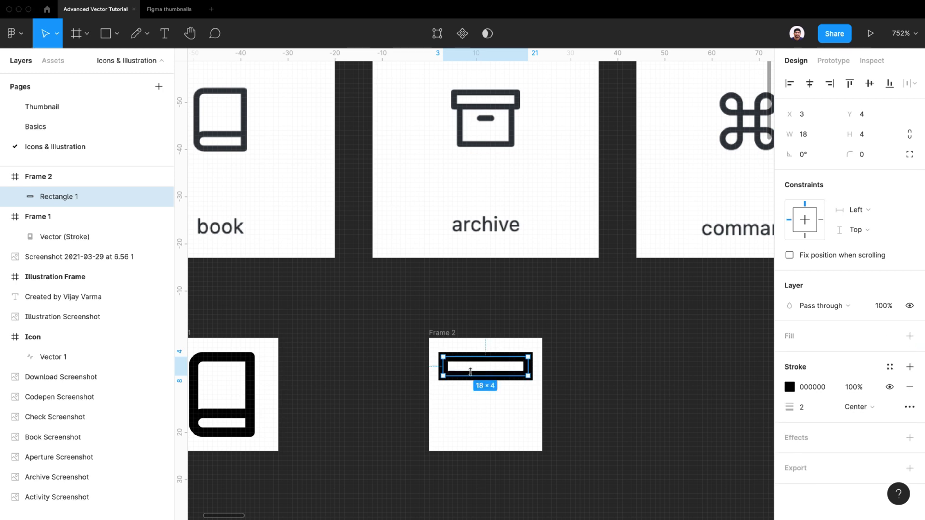
# Step: Set the lid rectangle's stroke join to Round in the advanced stroke settings
pyautogui.moveTo(484, 375); pyautogui.dragTo(483, 377)
pyautogui.click(910, 408)
pyautogui.click(750, 448)
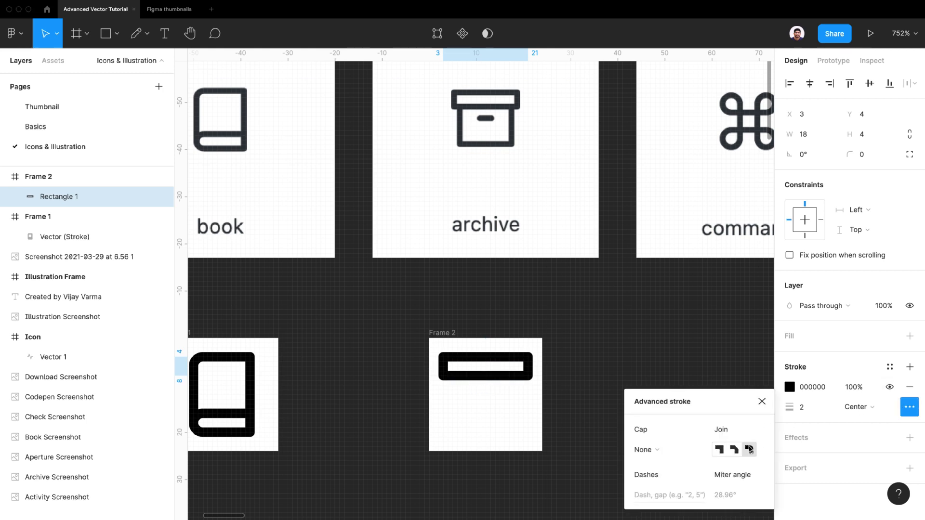
# Step: Duplicate the lid rectangle and reshape the copy to 14 × 12 at X 5, Y 8, forming the archive box's body
pyautogui.press('super+d')
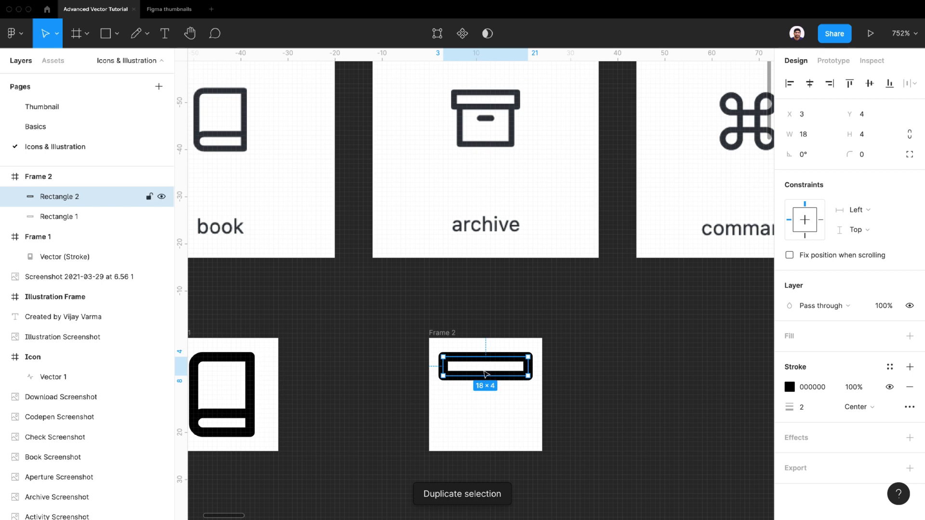
pyautogui.moveTo(485, 374); pyautogui.dragTo(483, 430)
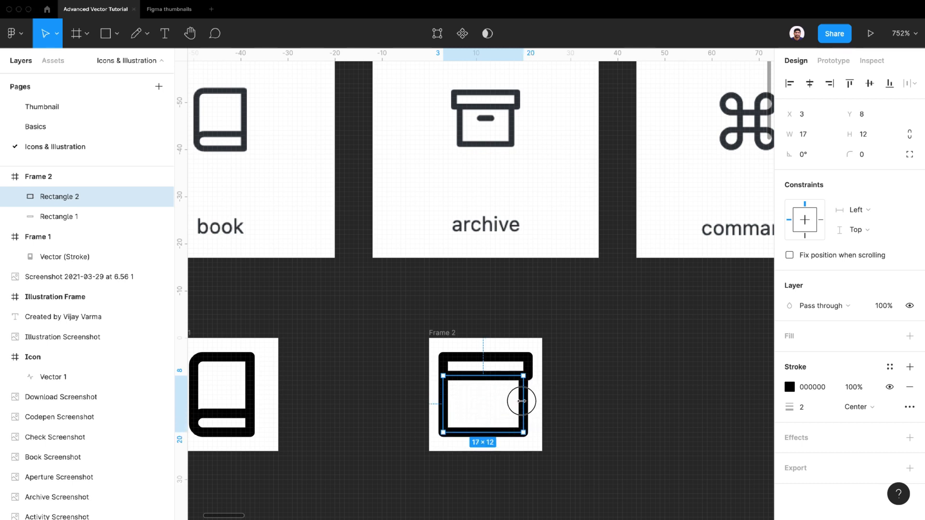
pyautogui.moveTo(521, 401); pyautogui.dragTo(520, 401)
pyautogui.moveTo(444, 403); pyautogui.dragTo(450, 402)
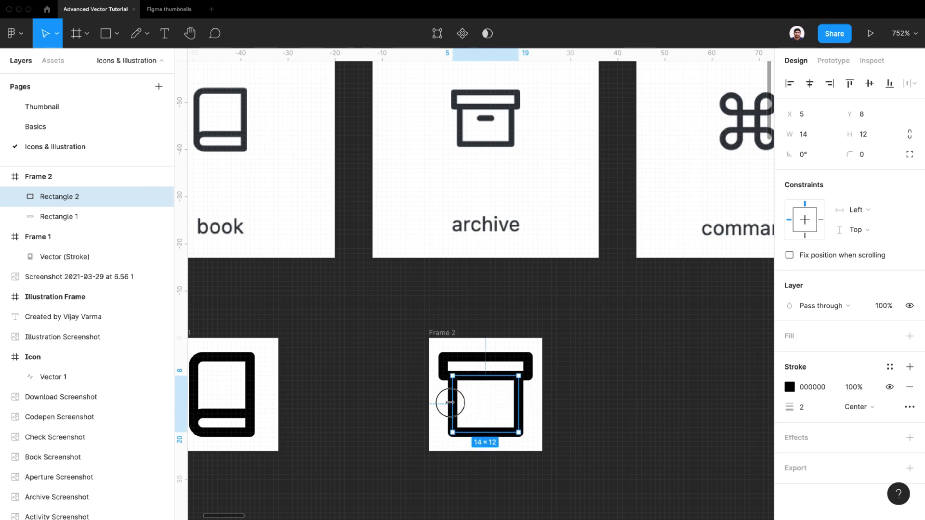
pyautogui.click(551, 399)
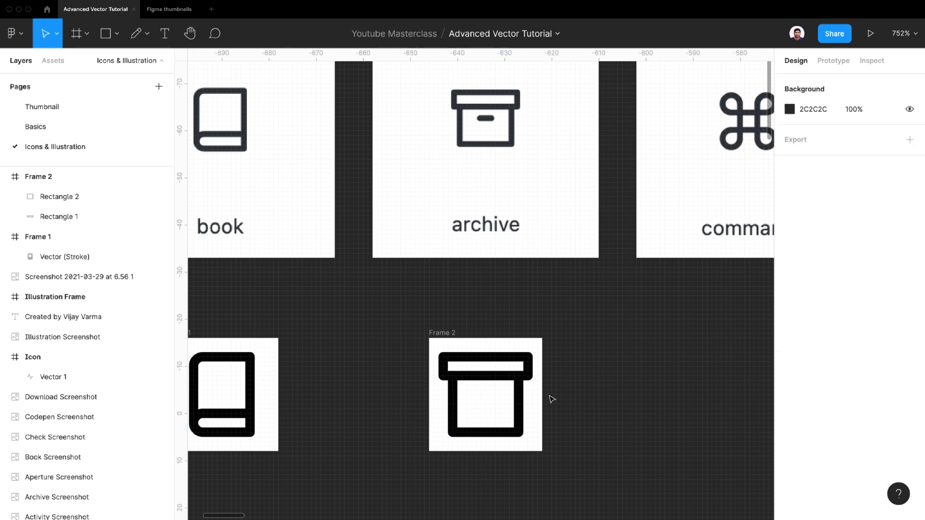
# Step: Lower the body's top edge and the lid's bottom edge by one unit, making the lid taller
pyautogui.click(495, 378)
pyautogui.click(513, 370)
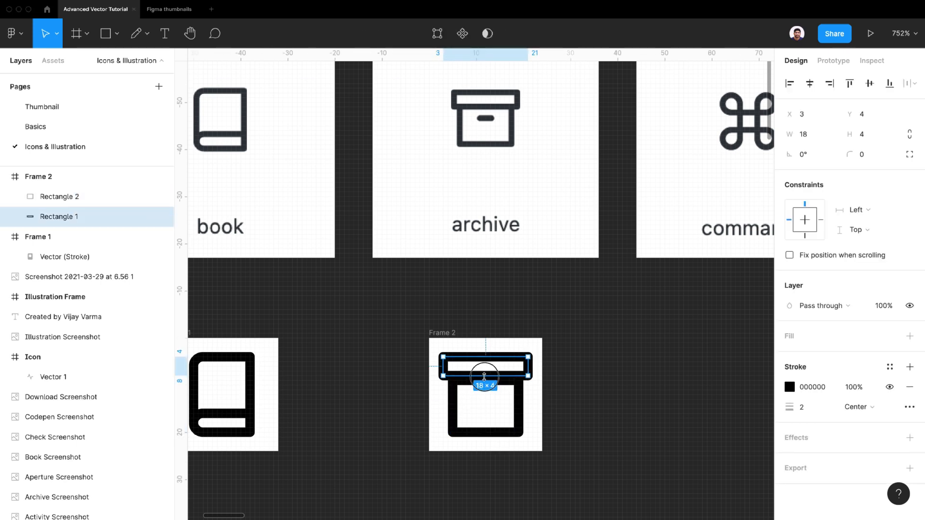
pyautogui.click(545, 452)
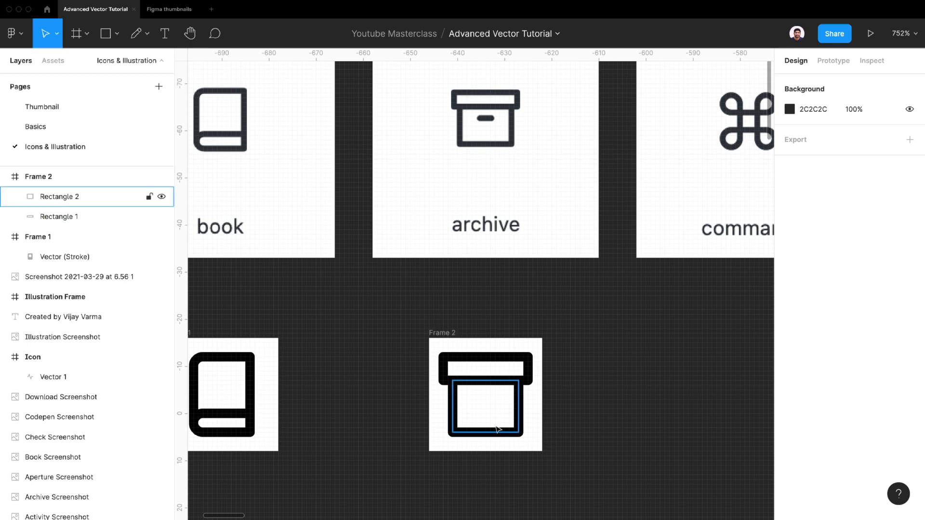
# Step: Draw a horizontal line 6 units long at X 9, Y 13 inside the box body and set its stroke to 2
pyautogui.scroll(5, 490, 402)
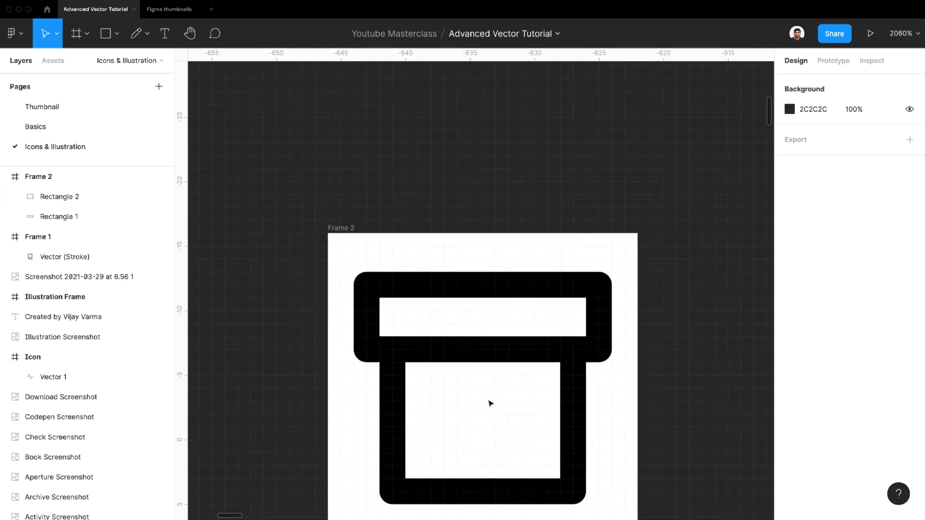
pyautogui.press('l')
pyautogui.moveTo(448, 395); pyautogui.dragTo(520, 398)
pyautogui.click(818, 408)
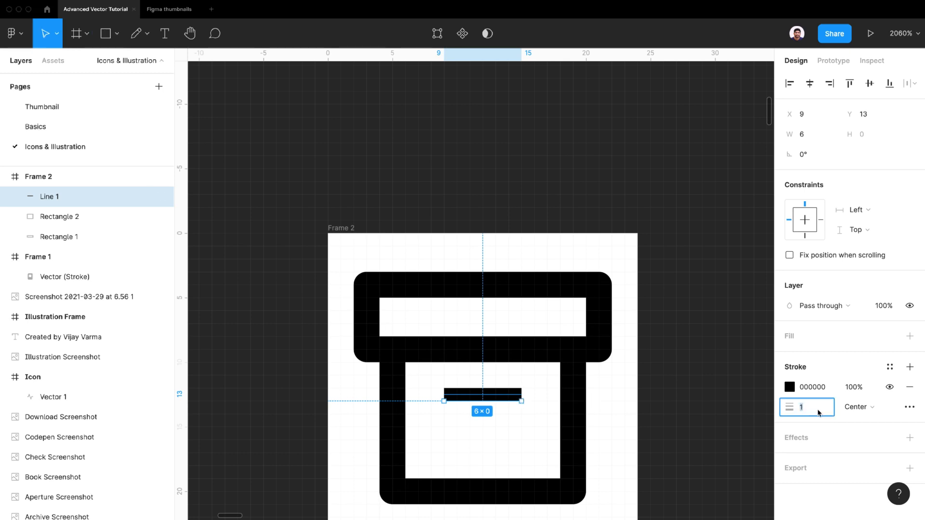
pyautogui.write('2')
pyautogui.press('Return')
# Step: Set the handle line's stroke join and cap to Round in the advanced stroke settings
pyautogui.click(910, 407)
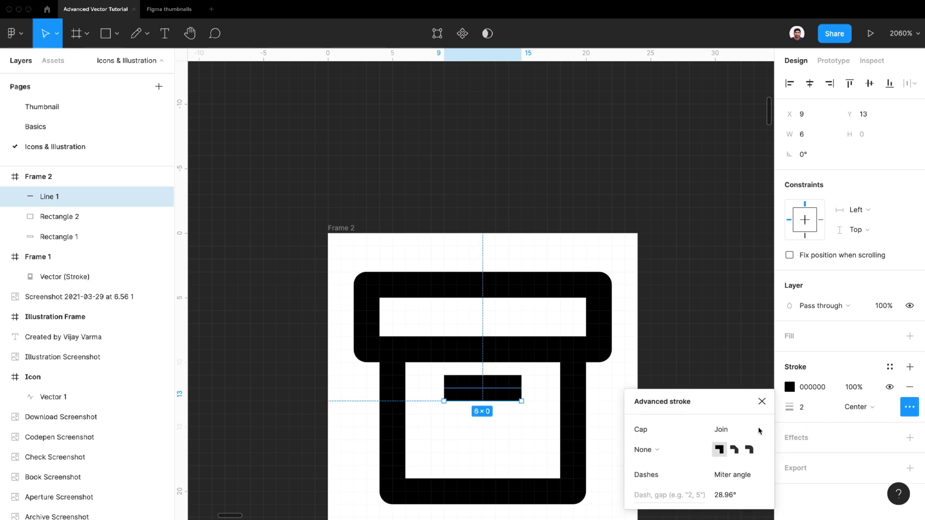
pyautogui.click(750, 449)
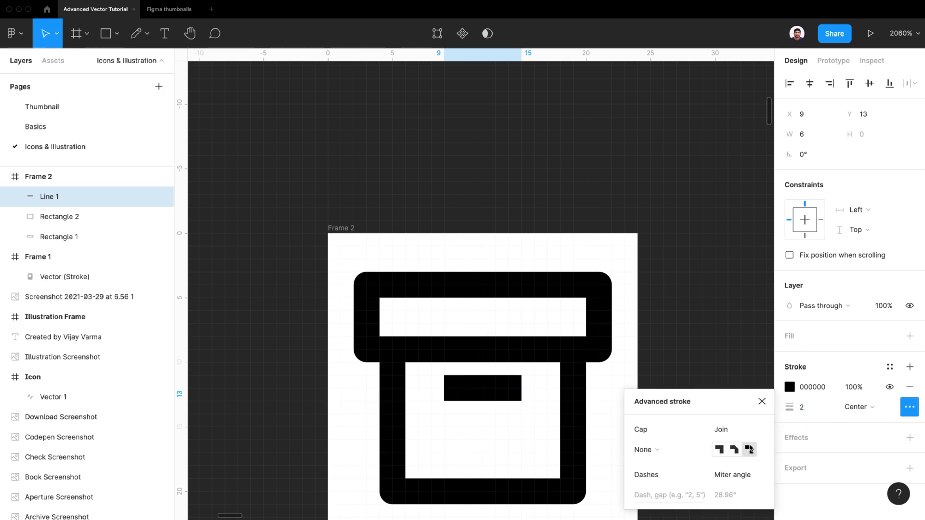
pyautogui.click(667, 456)
pyautogui.click(665, 463)
pyautogui.click(664, 370)
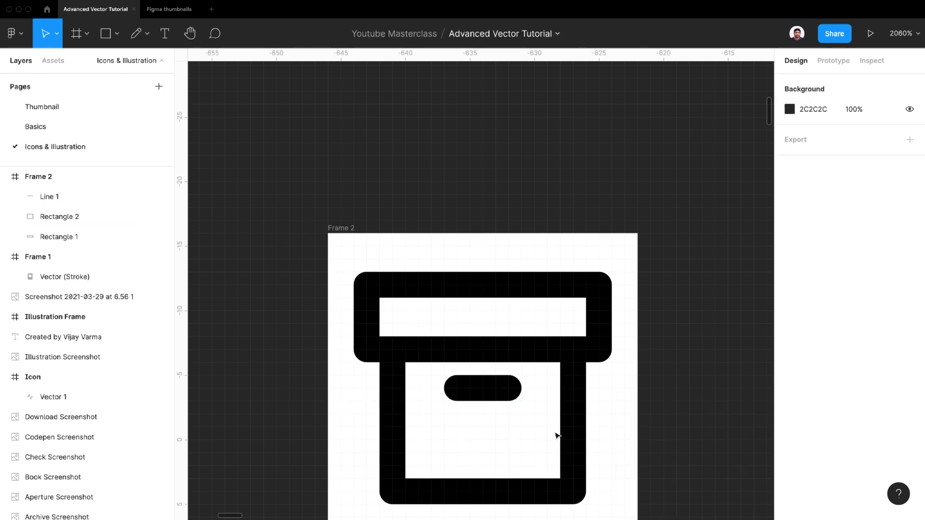
# Step: Compare the archive icon with its reference and lower the handle line to Y 14 inside the box body
pyautogui.scroll(-5, 556, 436)
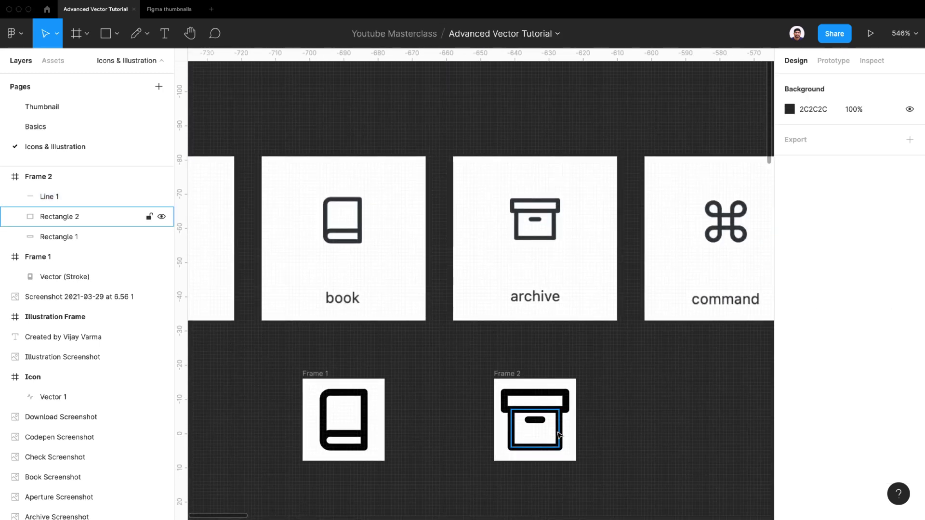
pyautogui.scroll(5, 540, 226)
pyautogui.scroll(-5, 540, 225)
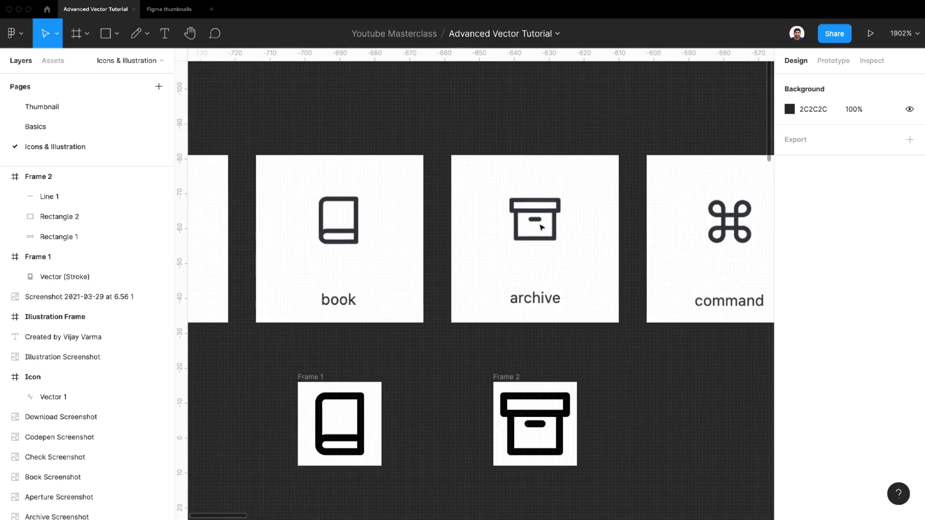
pyautogui.scroll(5, 542, 433)
pyautogui.click(529, 412)
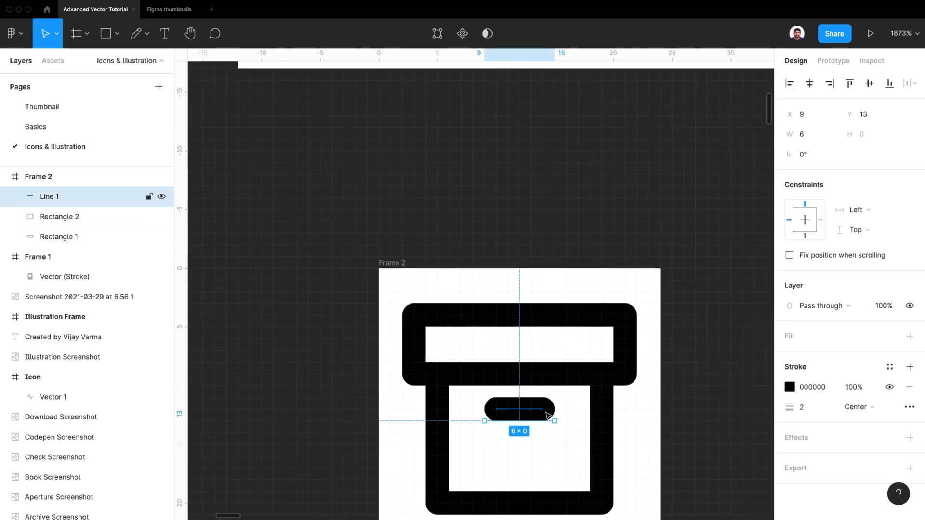
pyautogui.moveTo(554, 420); pyautogui.dragTo(490, 420)
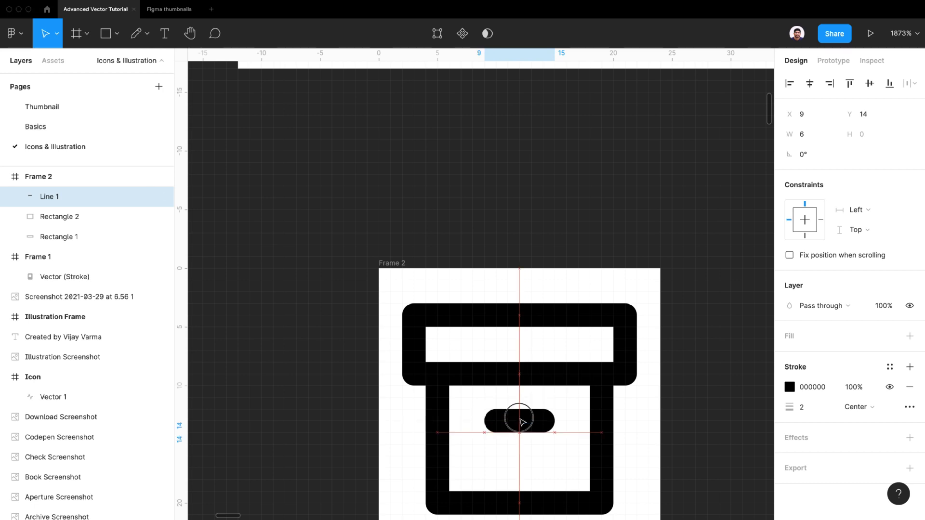
pyautogui.scroll(-5, 523, 413)
pyautogui.click(572, 418)
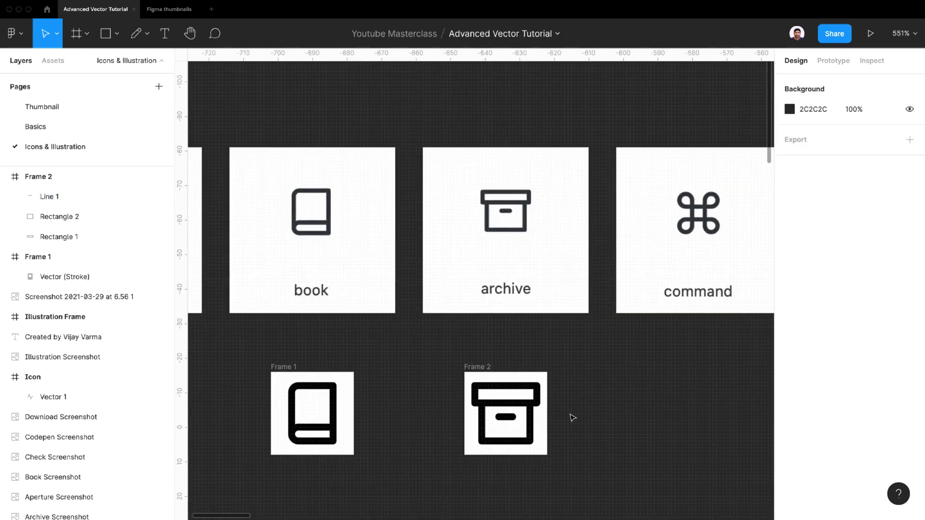
# Step: Flatten the archive icon's lid, body and handle line into a single vector
pyautogui.click(481, 410)
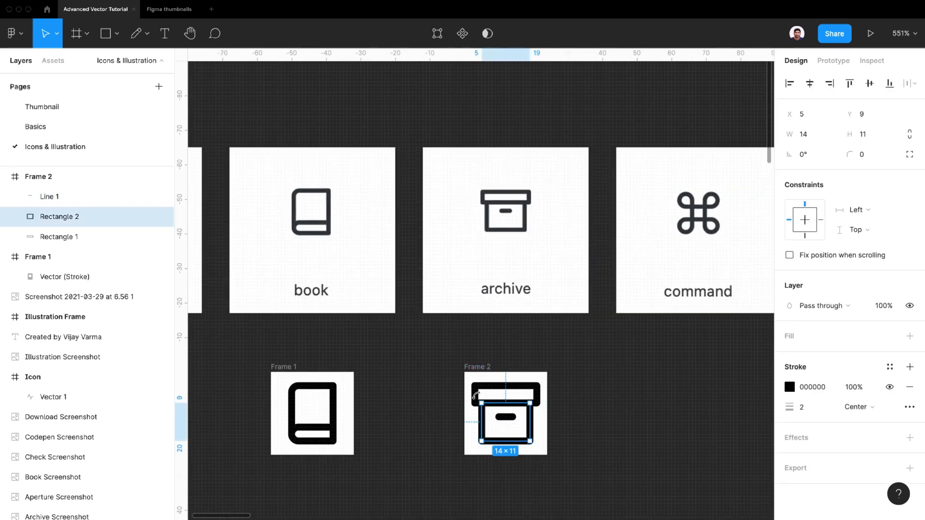
pyautogui.keyDown('shift'); pyautogui.click(476, 386); pyautogui.keyUp('shift')
pyautogui.keyDown('shift'); pyautogui.click(504, 418); pyautogui.keyUp('shift')
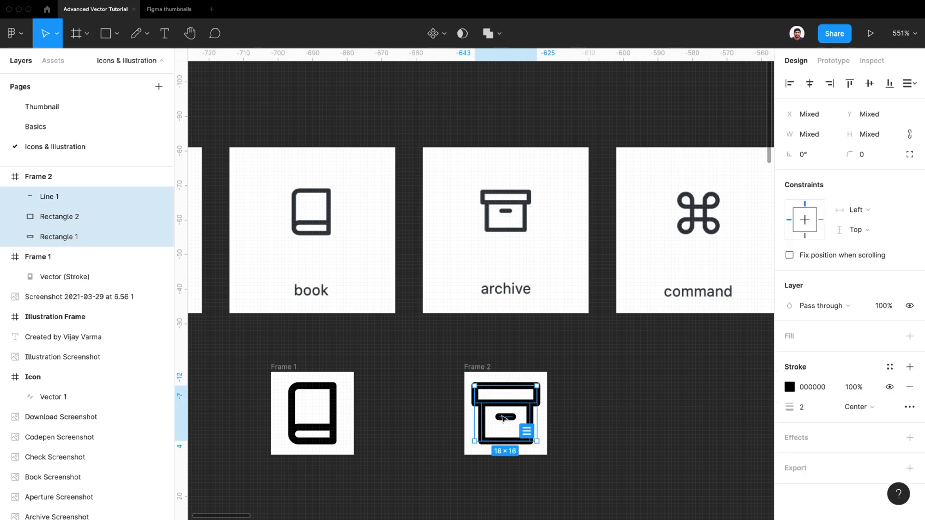
pyautogui.click(501, 34)
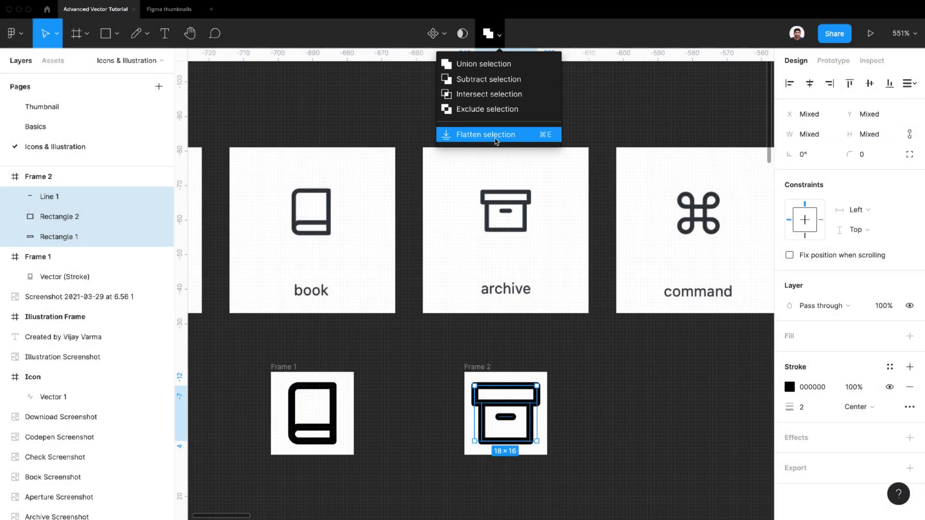
pyautogui.click(497, 135)
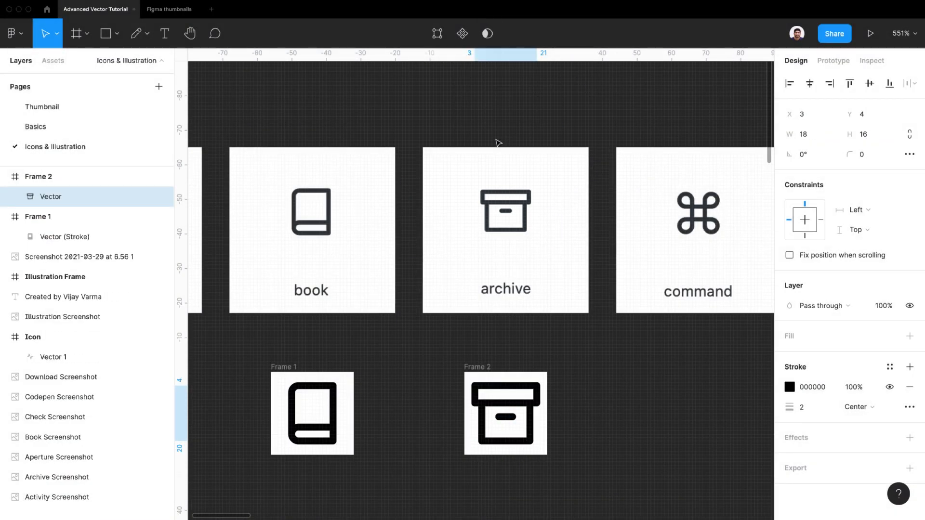
# Step: Convert the flattened archive vector's stroke to a filled shape with Outline Stroke
pyautogui.click(131, 5)
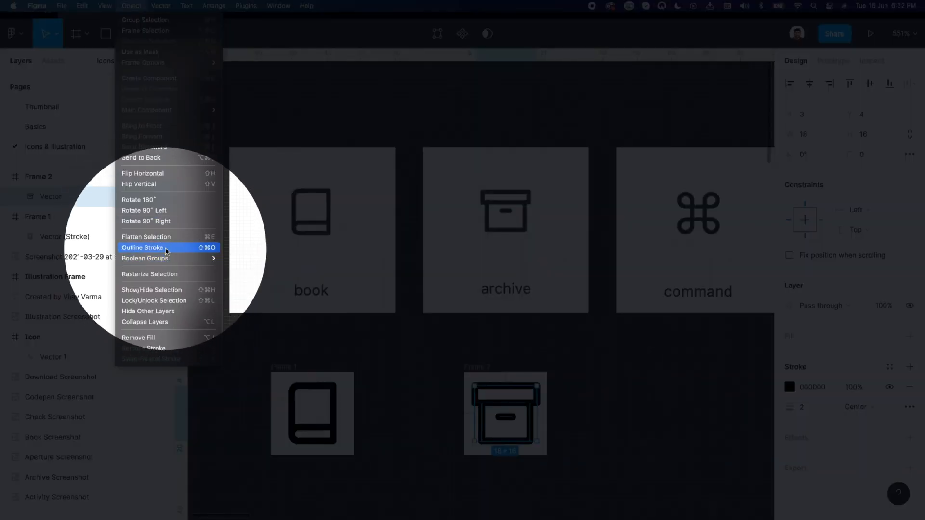
pyautogui.click(165, 251)
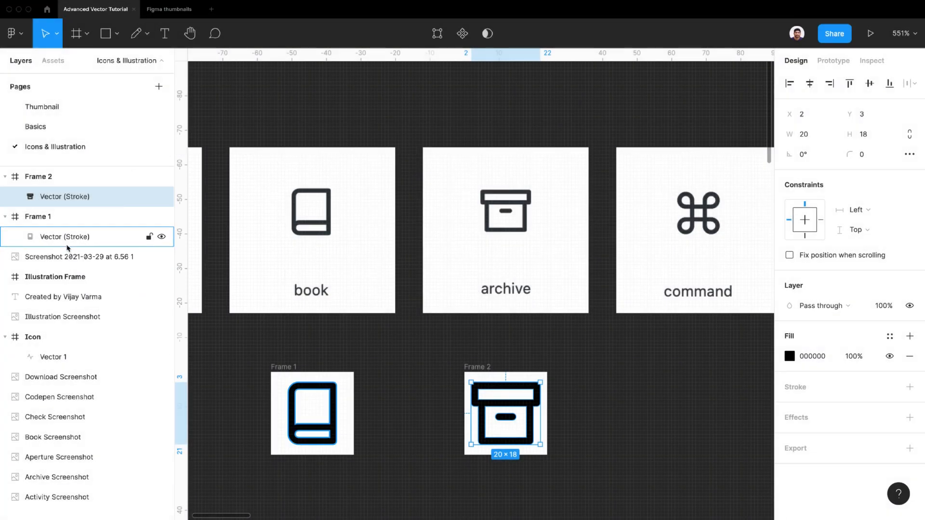
pyautogui.click(597, 410)
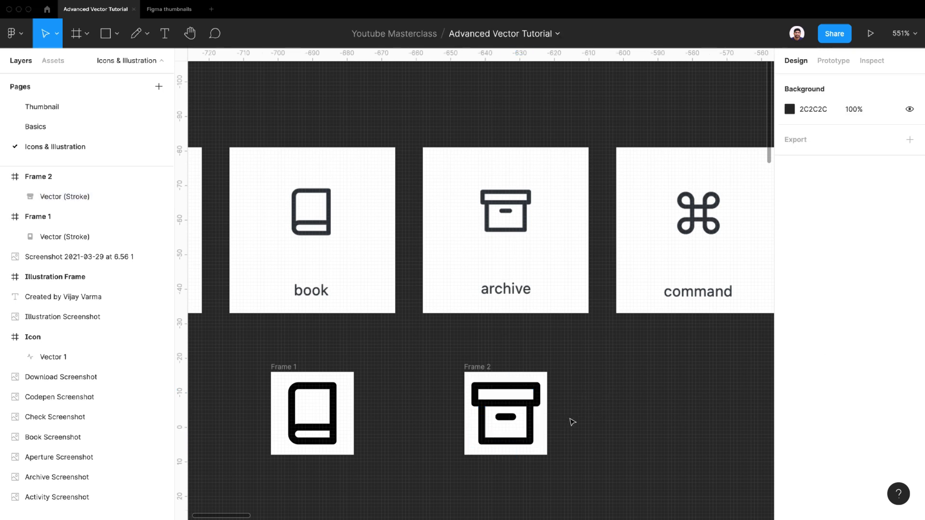
# Step: Duplicate Frame 2, place the copy under the command reference and delete the archive vector inside it
pyautogui.scroll(-5, 572, 423)
pyautogui.hscroll(3, 585, 421)
pyautogui.click(420, 386)
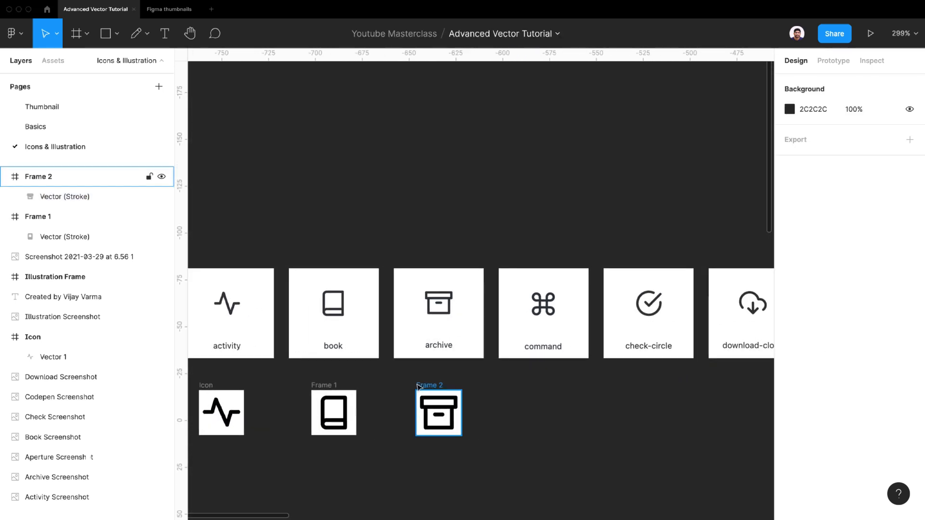
pyautogui.click(420, 385)
pyautogui.press('super+d')
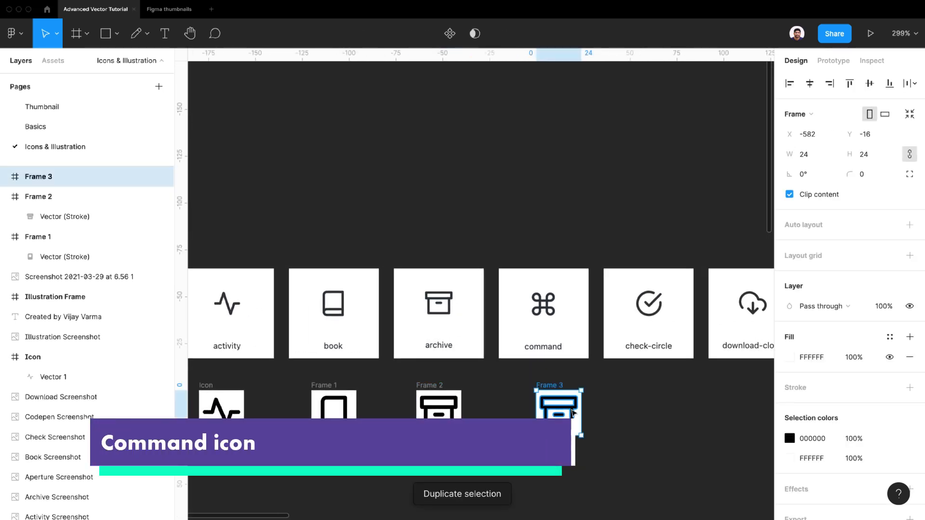
pyautogui.scroll(5, 572, 413)
pyautogui.moveTo(505, 365); pyautogui.dragTo(471, 364)
pyautogui.click(513, 400)
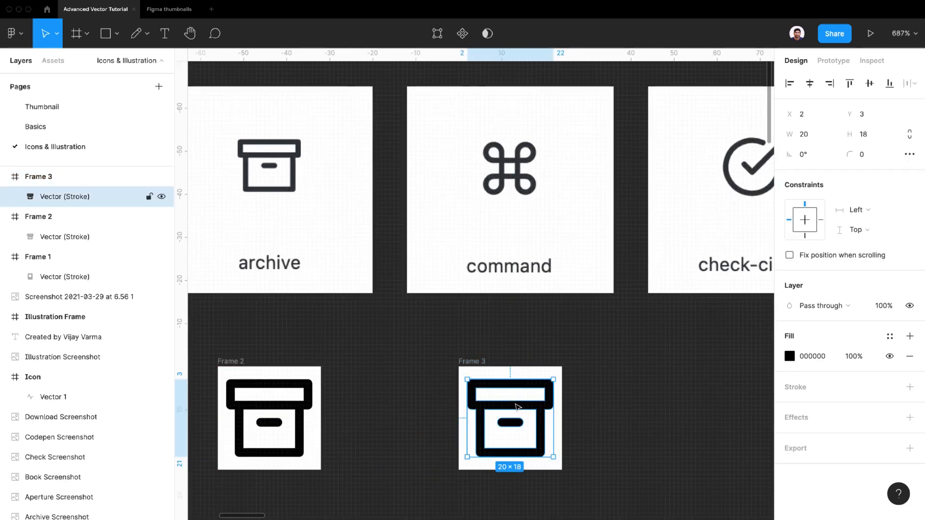
pyautogui.press('Delete')
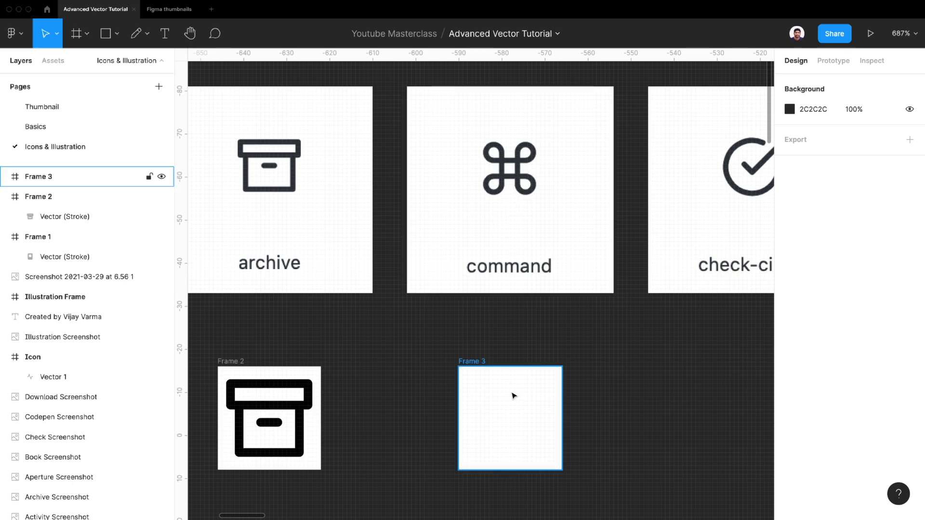
# Step: Draw a 6 × 6 square at X 9 in Frame 3 and center it vertically in the frame
pyautogui.press('r')
pyautogui.moveTo(498, 401); pyautogui.dragTo(522, 427)
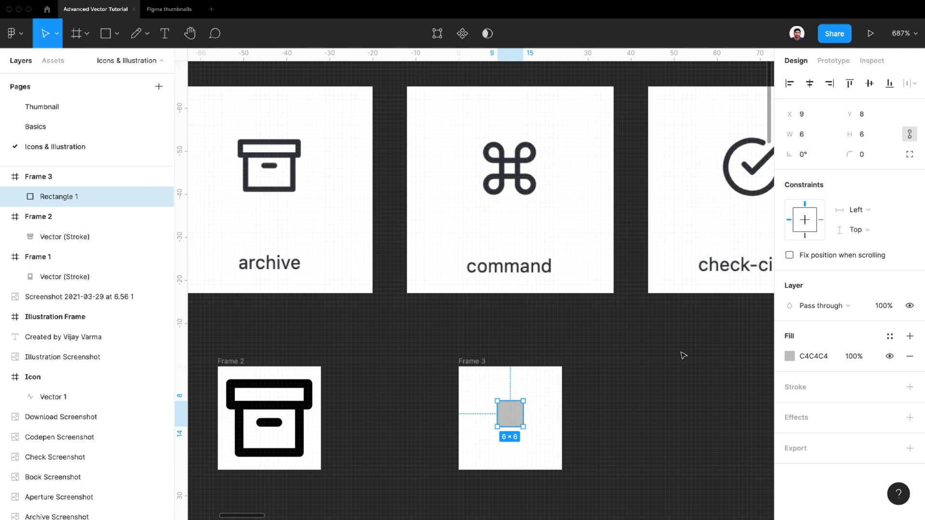
pyautogui.click(870, 83)
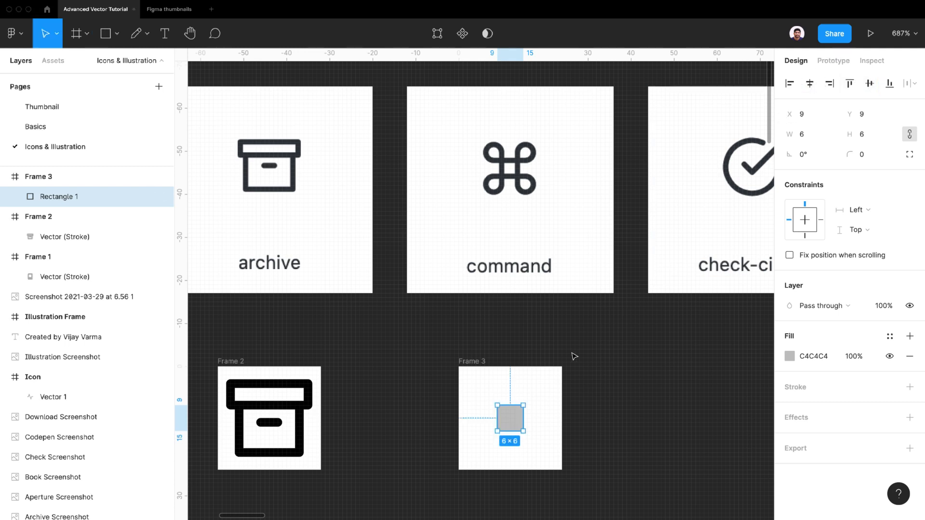
# Step: Remove the square's fill and give it a black stroke of 2 aligned to Center
pyautogui.click(910, 356)
pyautogui.click(910, 367)
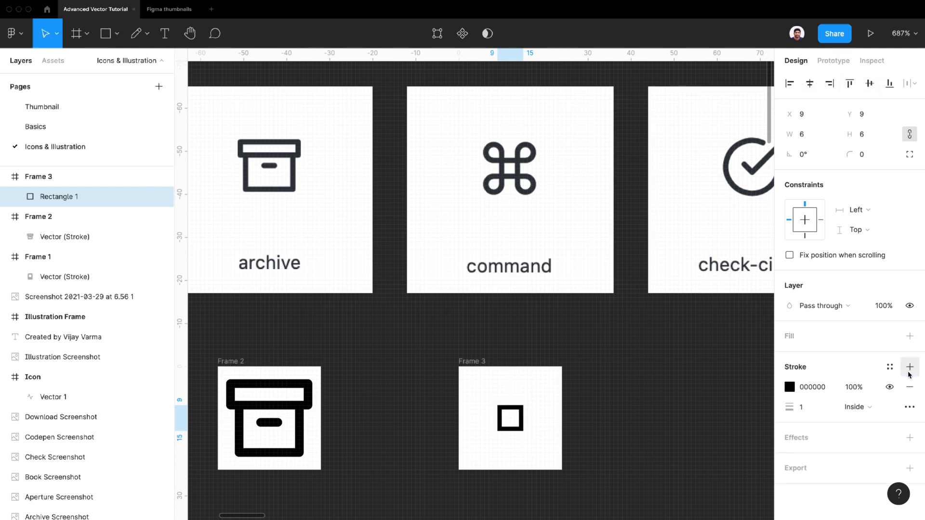
pyautogui.click(802, 407)
pyautogui.write('2')
pyautogui.press('Return')
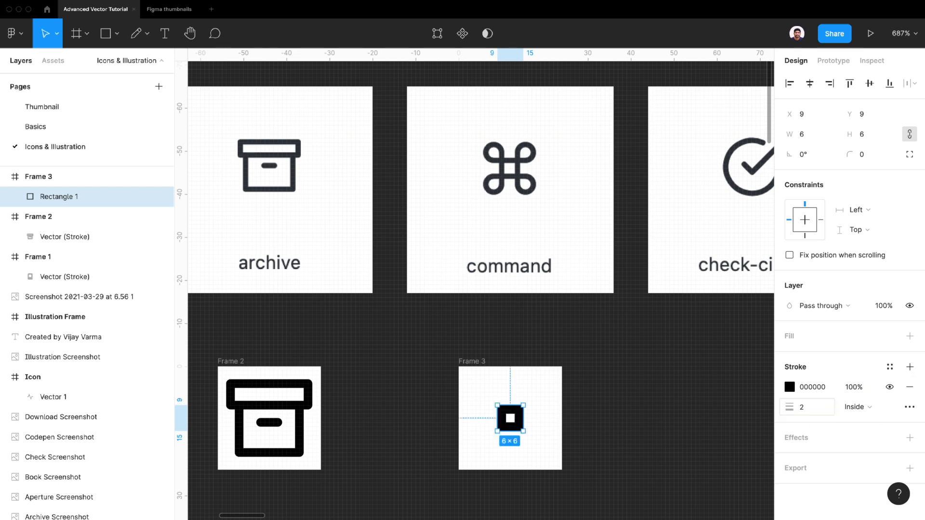
pyautogui.click(873, 407)
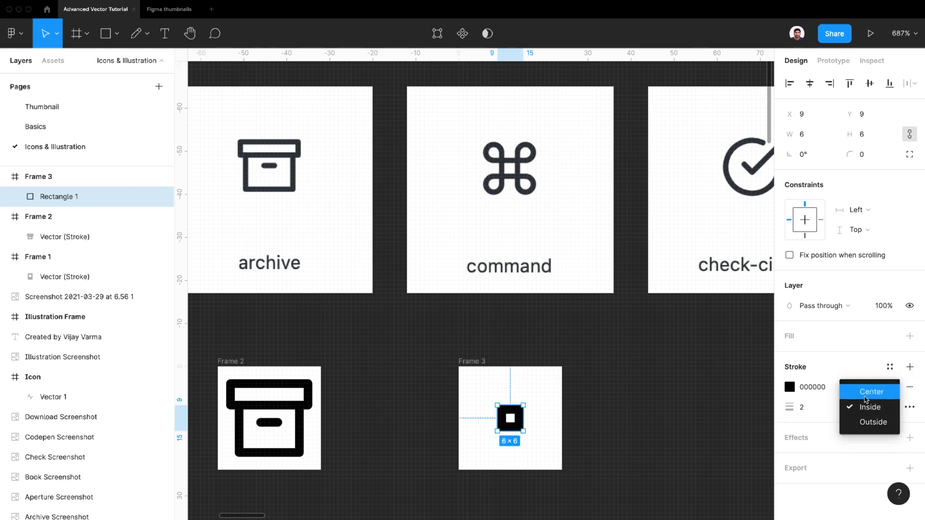
pyautogui.click(867, 390)
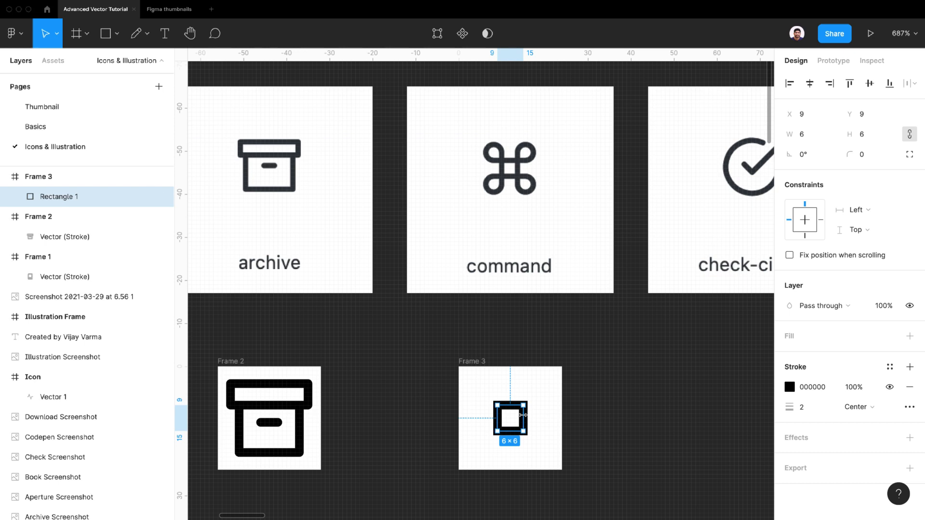
# Step: Duplicate the square twice, placing one copy at X 15, Y 3 and the other at X 2, Y 3
pyautogui.press('super+d')
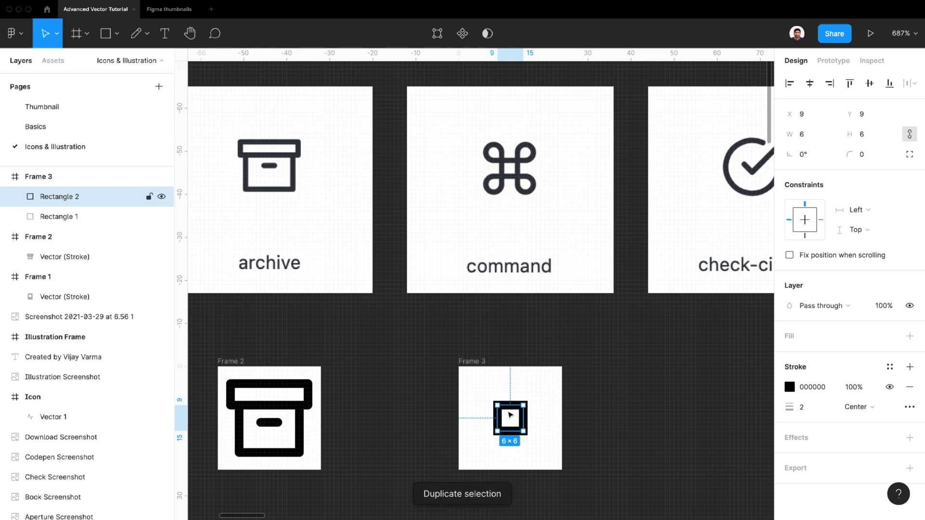
pyautogui.moveTo(514, 416); pyautogui.dragTo(539, 390)
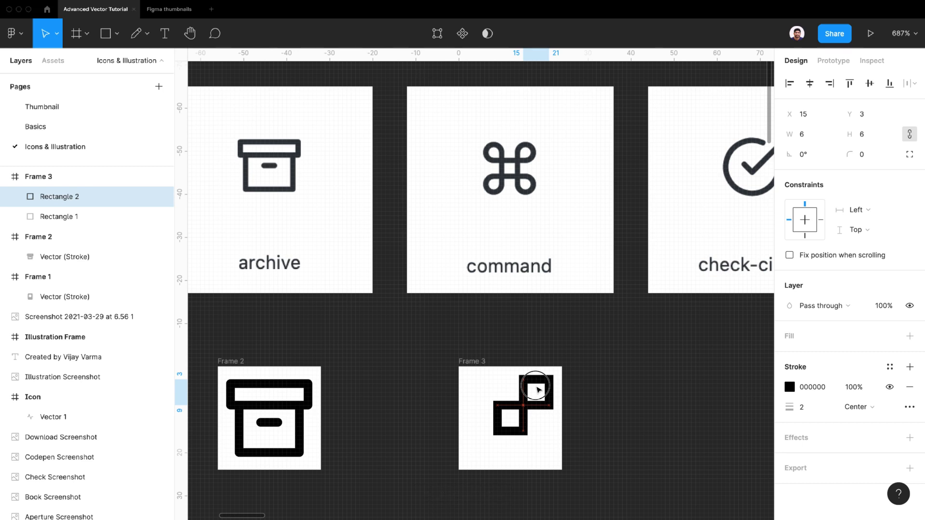
pyautogui.press('super+d')
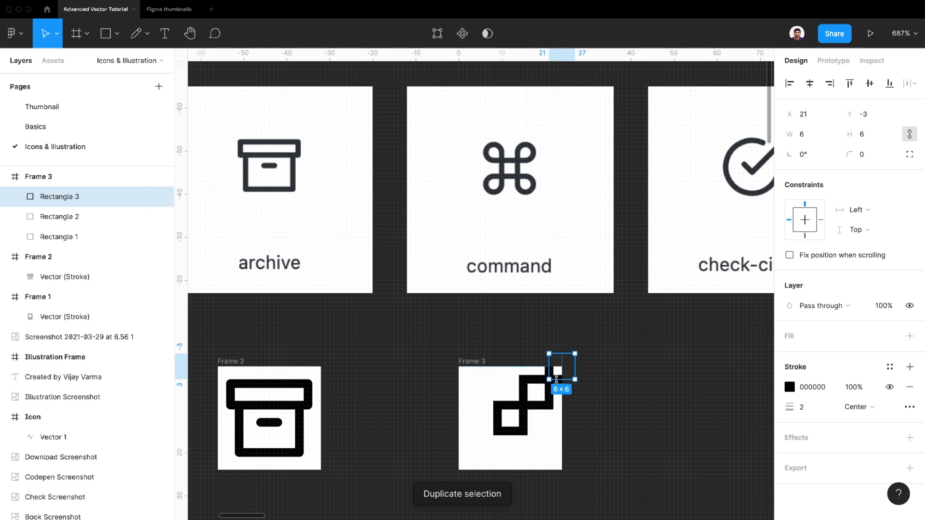
pyautogui.click(557, 401)
pyautogui.moveTo(558, 378); pyautogui.dragTo(476, 405)
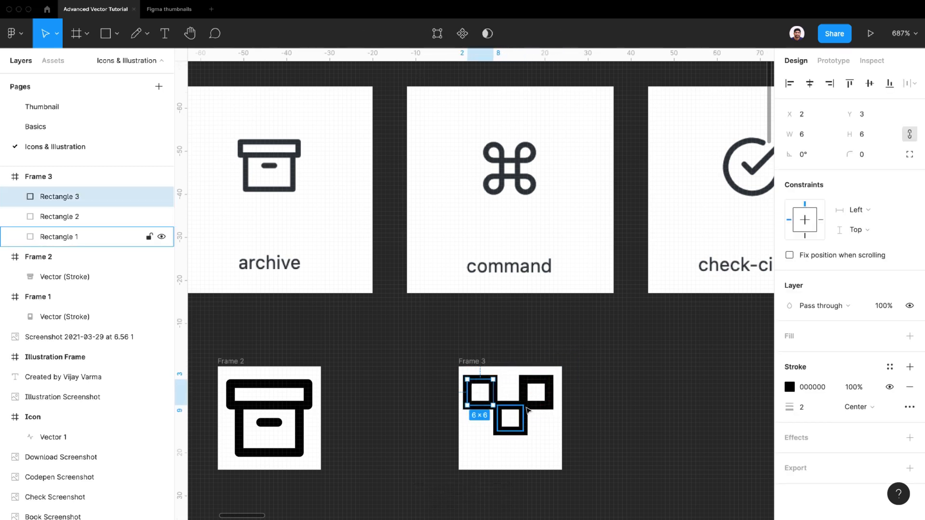
# Step: Duplicate the two upper squares together and move the copies straight down to Y 15
pyautogui.keyDown('shift'); pyautogui.click(537, 405); pyautogui.keyUp('shift')
pyautogui.press('super+d')
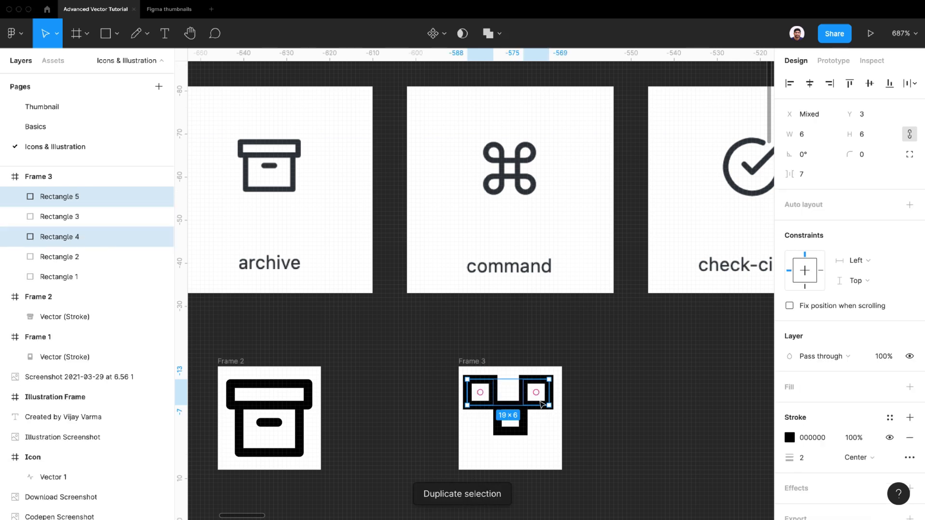
pyautogui.moveTo(542, 404); pyautogui.dragTo(542, 455)
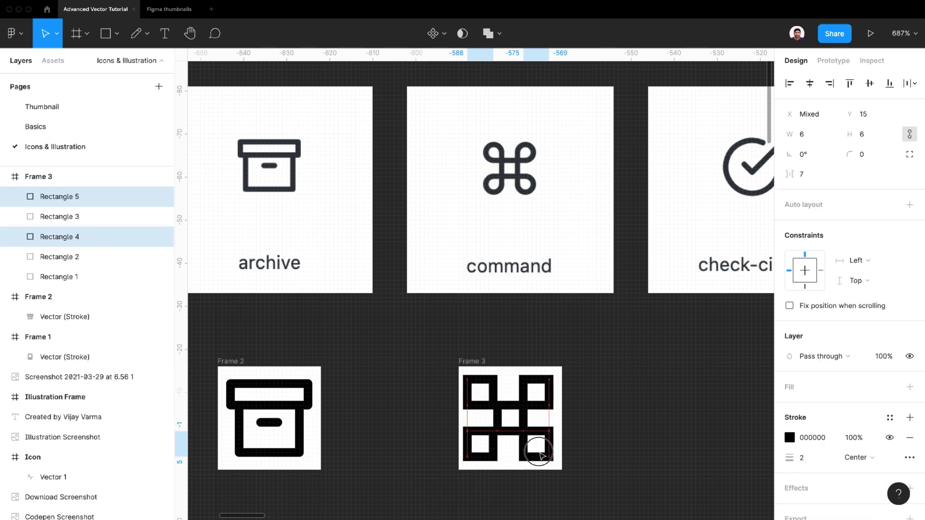
# Step: Shift the two left squares to X 3 so they meet the center square, and check the icon's margins within the frame
pyautogui.click(499, 439)
pyautogui.click(500, 439)
pyautogui.click(487, 409)
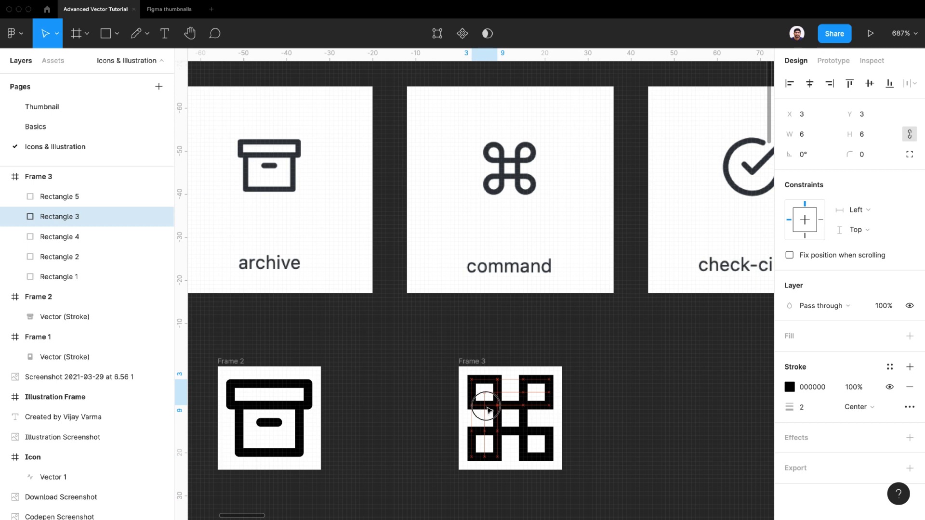
pyautogui.click(595, 433)
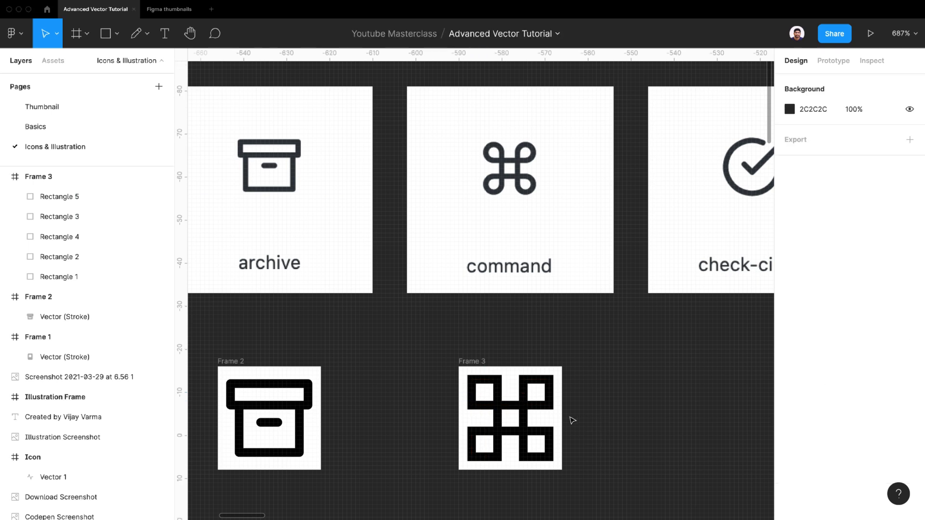
pyautogui.moveTo(564, 385); pyautogui.dragTo(497, 468)
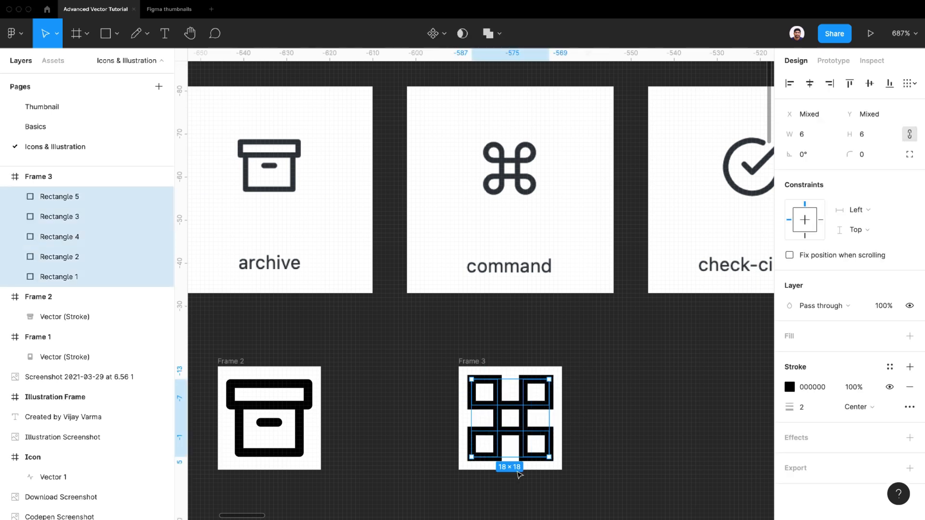
pyautogui.press('alt')
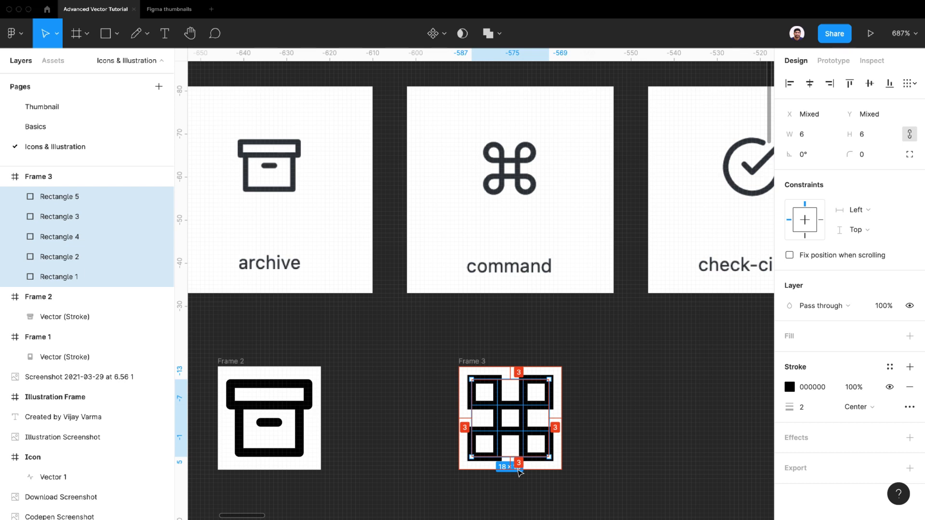
pyautogui.click(570, 448)
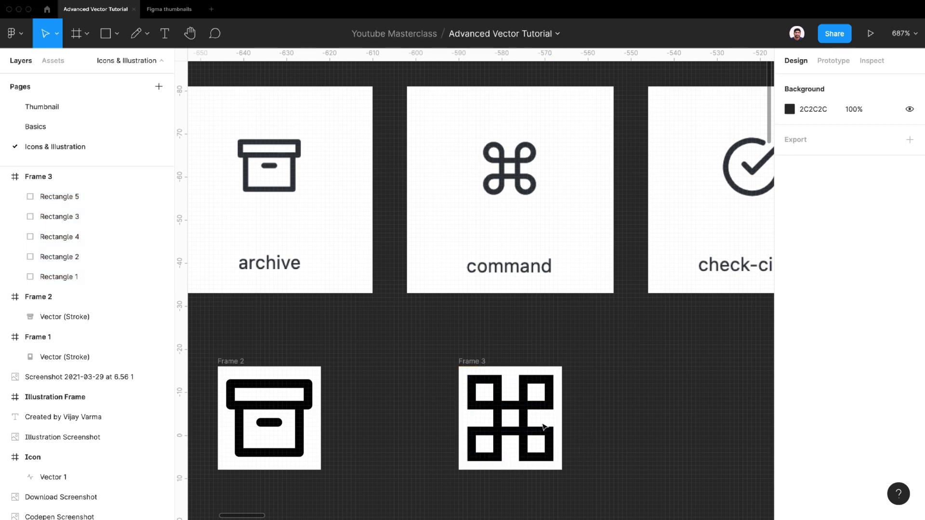
# Step: Round the upper-left square's three outer corners to radius 3, keeping the corner touching the center square at 0
pyautogui.click(496, 385)
pyautogui.scroll(5, 494, 384)
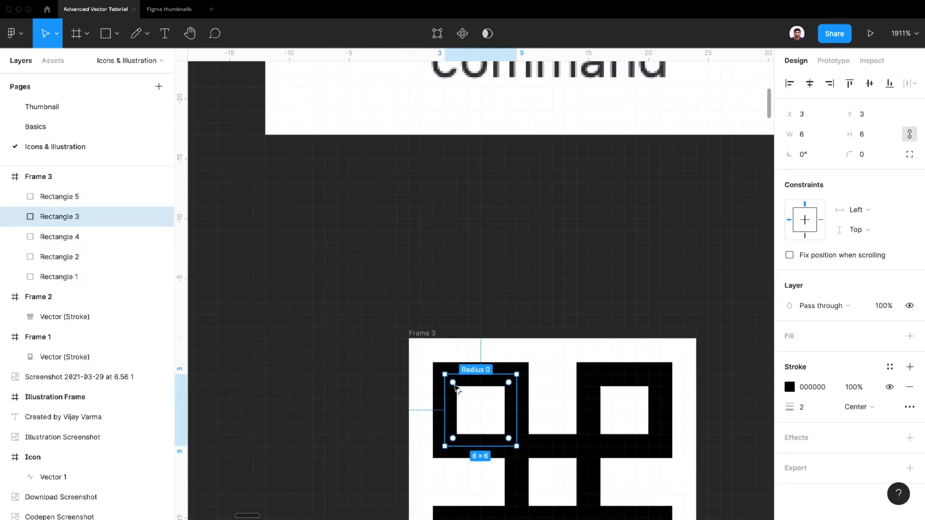
pyautogui.moveTo(453, 382); pyautogui.dragTo(482, 409)
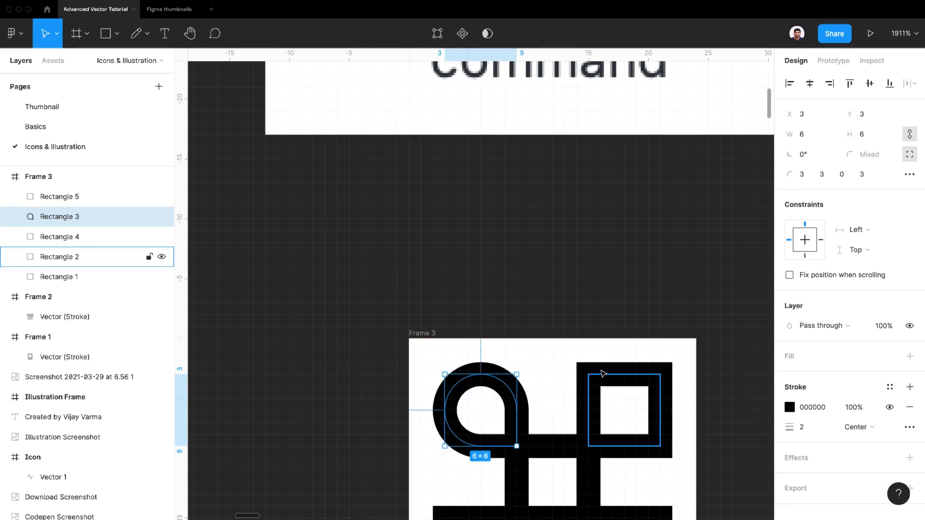
# Step: Round the upper-right square's three outer corners to radius 3, keeping the corner touching the center square at 0
pyautogui.click(655, 385)
pyautogui.moveTo(649, 393); pyautogui.dragTo(625, 410)
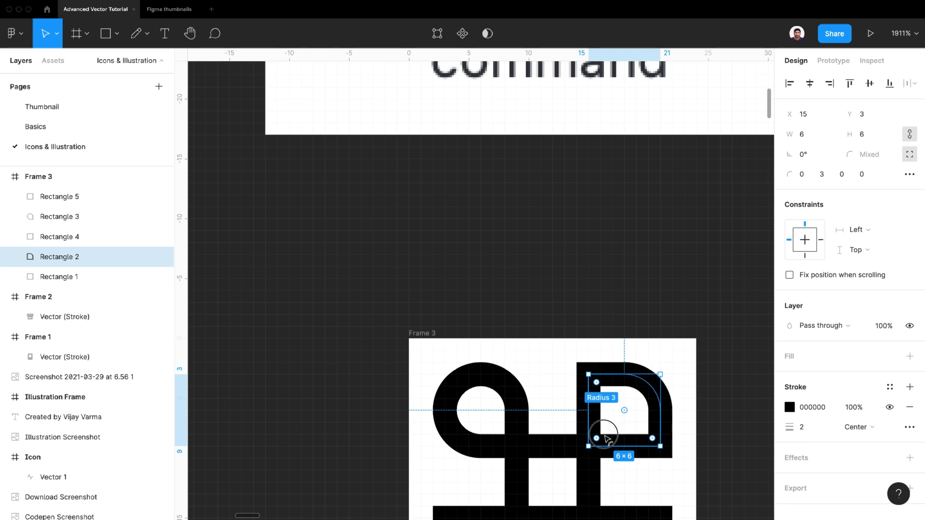
pyautogui.moveTo(596, 382); pyautogui.dragTo(624, 410)
pyautogui.moveTo(654, 437); pyautogui.dragTo(610, 403)
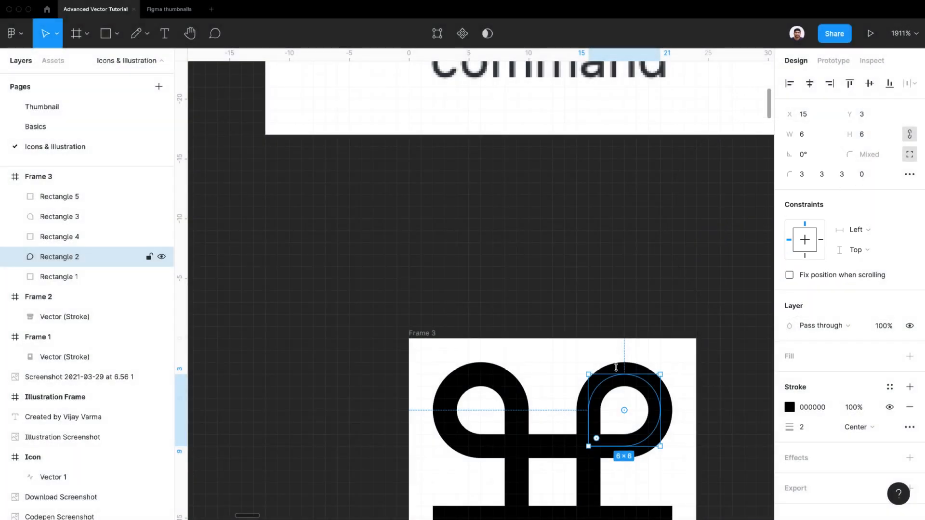
# Step: Round the lower-right square's three outer corners to radius 3, leaving the corner at the center square sharp
pyautogui.scroll(-3, 615, 381)
pyautogui.click(615, 384)
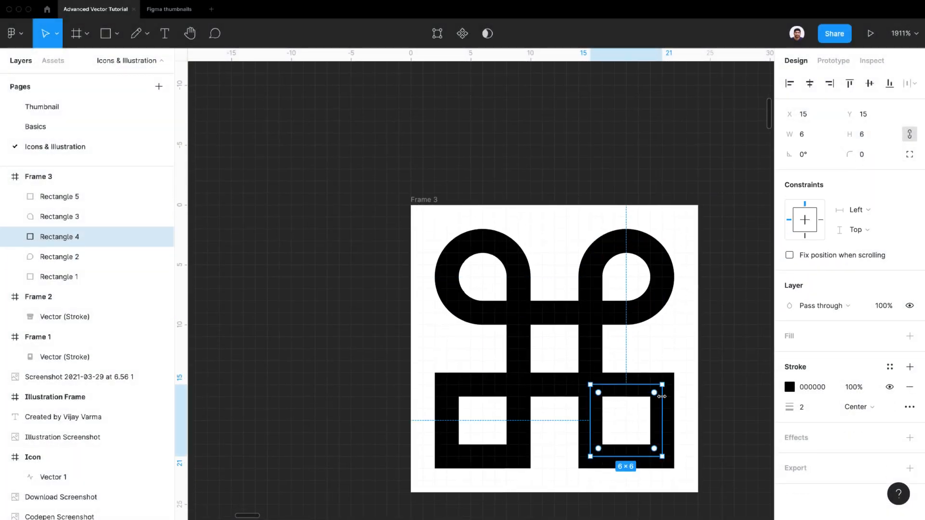
pyautogui.moveTo(656, 394); pyautogui.dragTo(620, 404)
pyautogui.moveTo(599, 449); pyautogui.dragTo(646, 410)
# Step: Round the lower-left square's three outer corners to radius 3, leaving its inner corner at the center square sharp
pyautogui.click(485, 421)
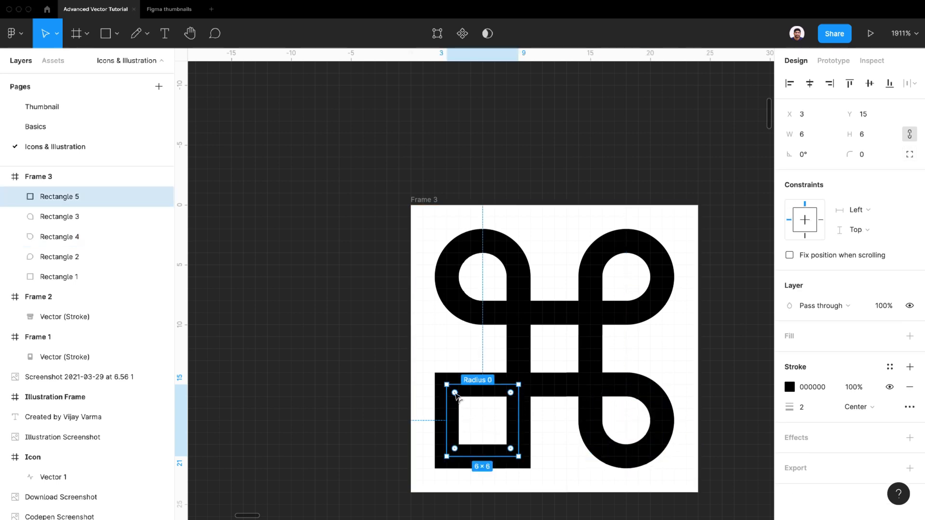
pyautogui.moveTo(454, 393); pyautogui.dragTo(511, 402)
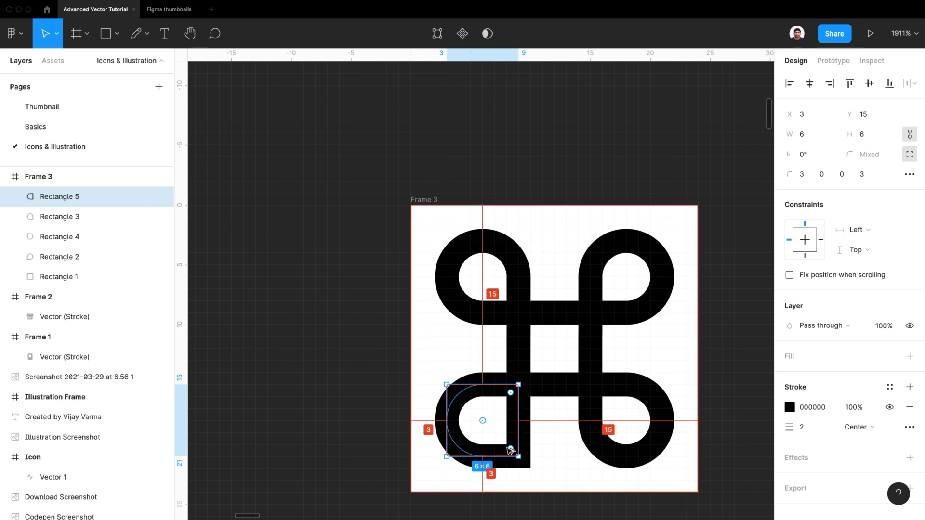
pyautogui.moveTo(511, 448); pyautogui.dragTo(468, 396)
pyautogui.click(557, 427)
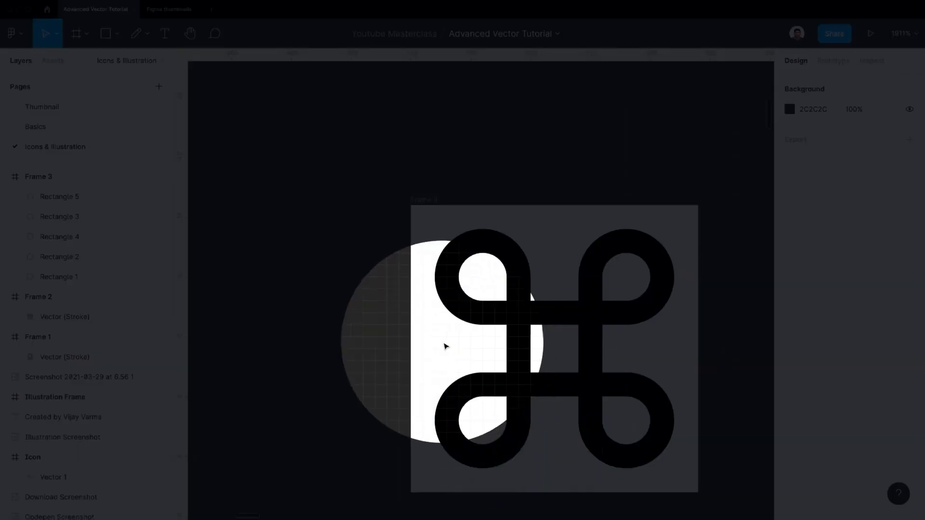
# Step: Flatten all five rectangles of the command icon in Frame 3 into a single vector
pyautogui.scroll(-5, 499, 354)
pyautogui.scroll(-5, 499, 354)
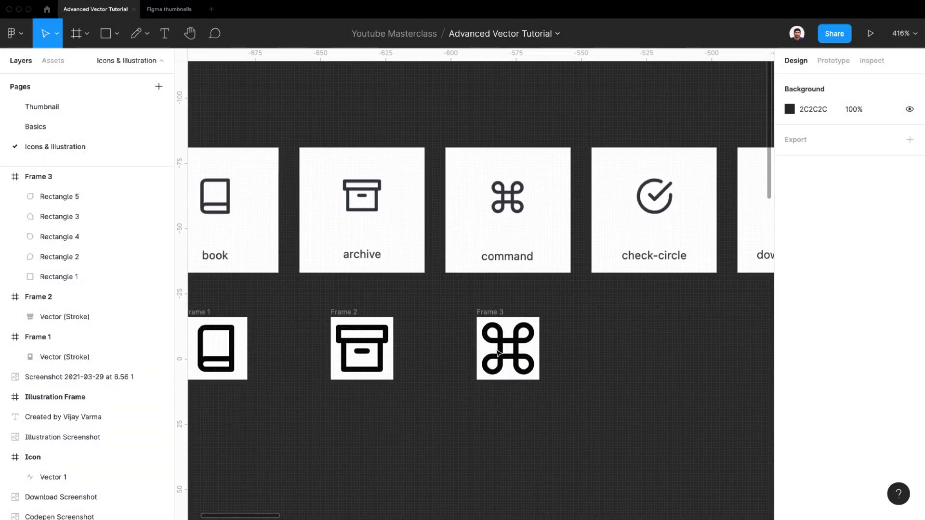
pyautogui.click(520, 340)
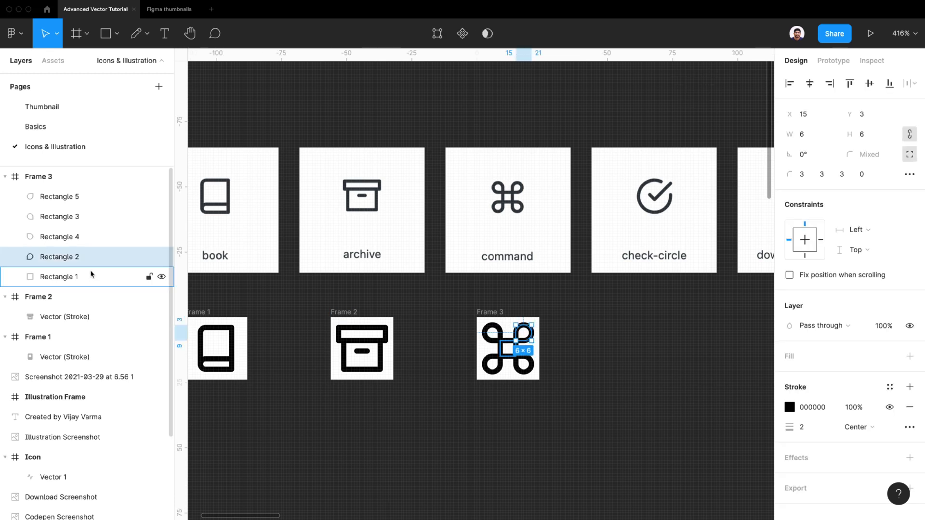
pyautogui.keyDown('shift'); pyautogui.click(74, 196); pyautogui.keyUp('shift')
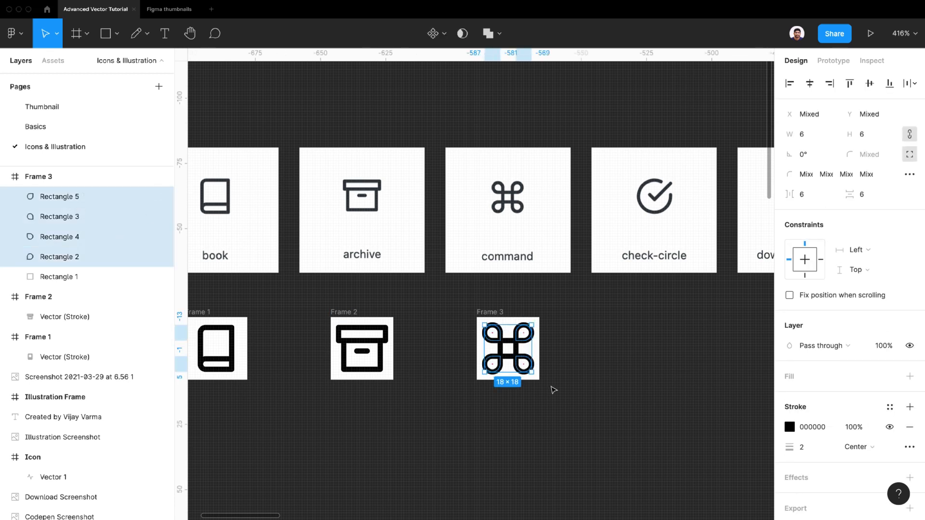
pyautogui.keyDown('shift'); pyautogui.click(510, 341); pyautogui.keyUp('shift')
pyautogui.click(498, 34)
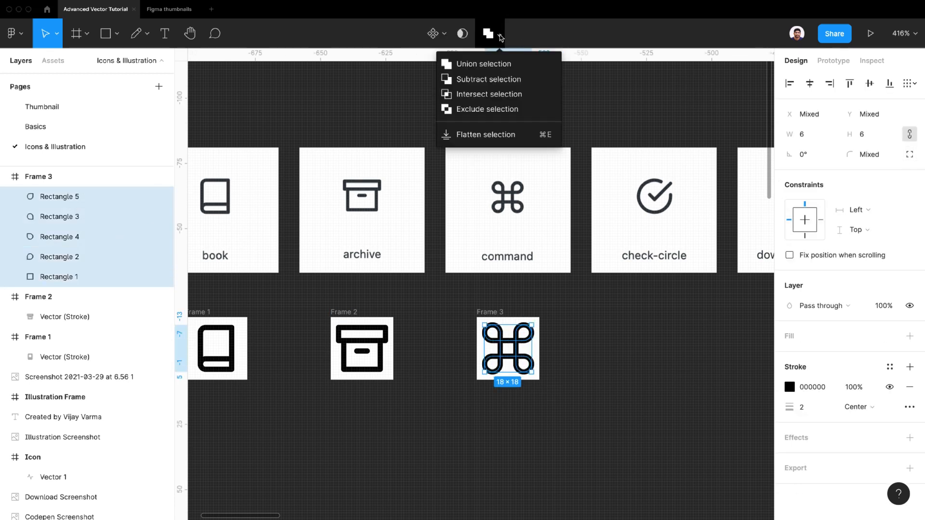
pyautogui.click(504, 136)
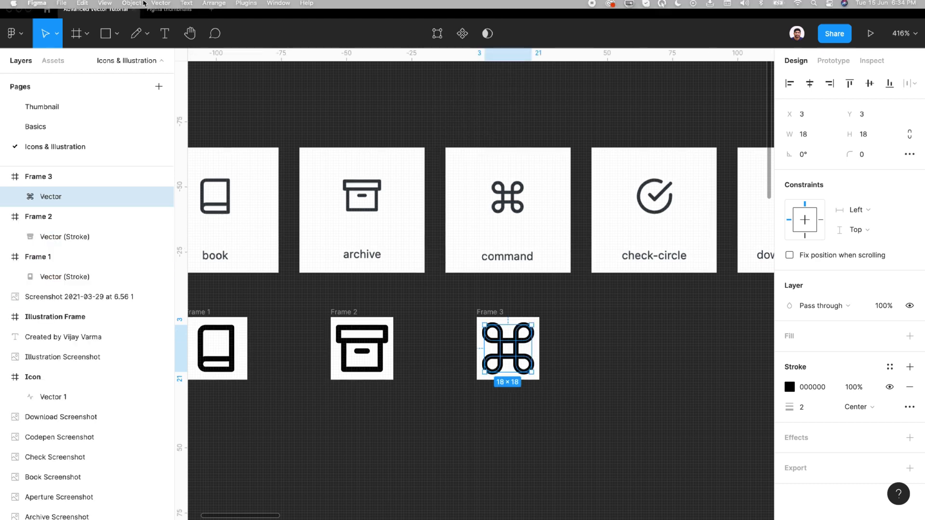
# Step: Convert the flattened command icon's stroke into an outline with Outline Stroke
pyautogui.click(140, 6)
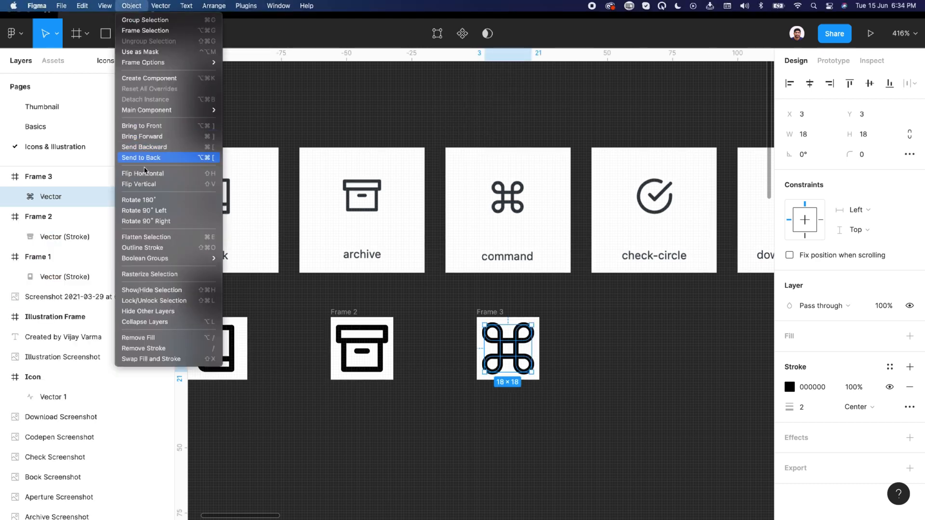
pyautogui.click(155, 247)
pyautogui.click(571, 317)
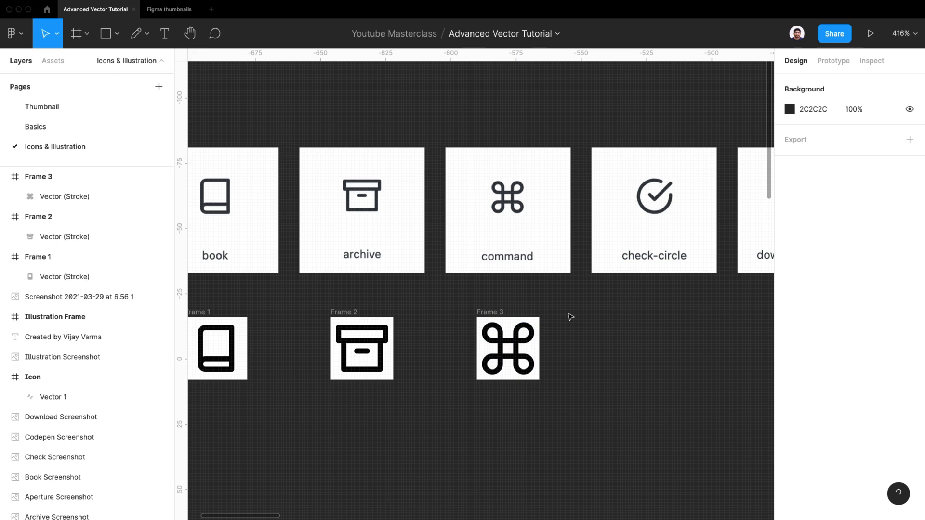
# Step: Duplicate Frame 3, place the copy below the check-circle reference at X -534, Y -16, and delete the icon inside it
pyautogui.click(532, 318)
pyautogui.press('super+d')
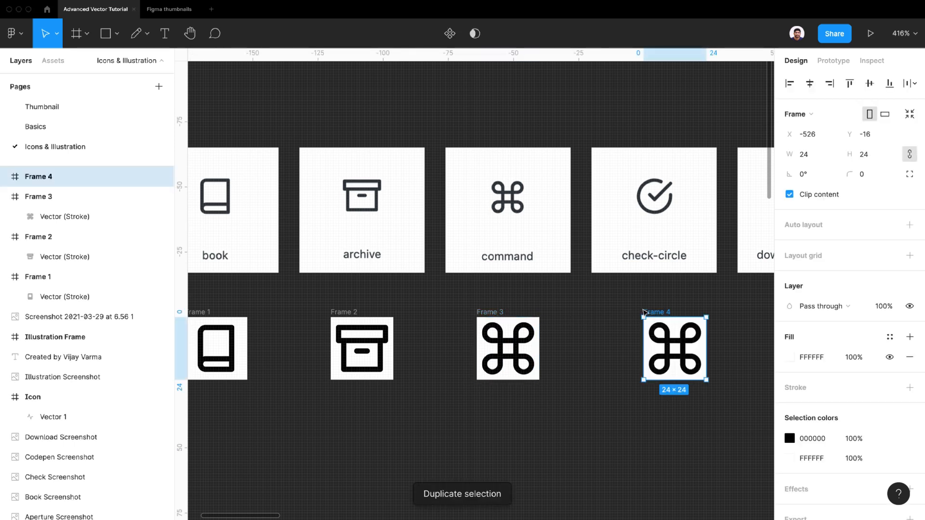
pyautogui.moveTo(656, 314); pyautogui.dragTo(635, 317)
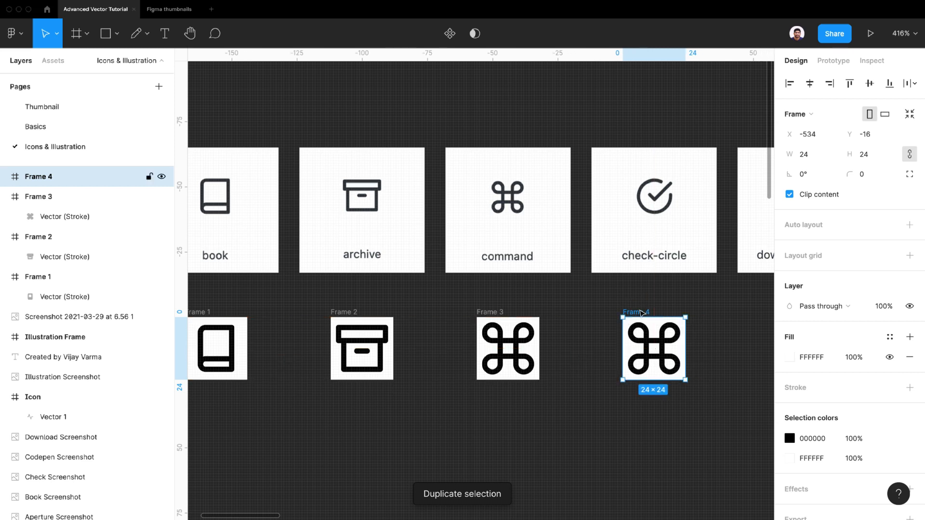
pyautogui.hscroll(5, 636, 316)
pyautogui.click(523, 345)
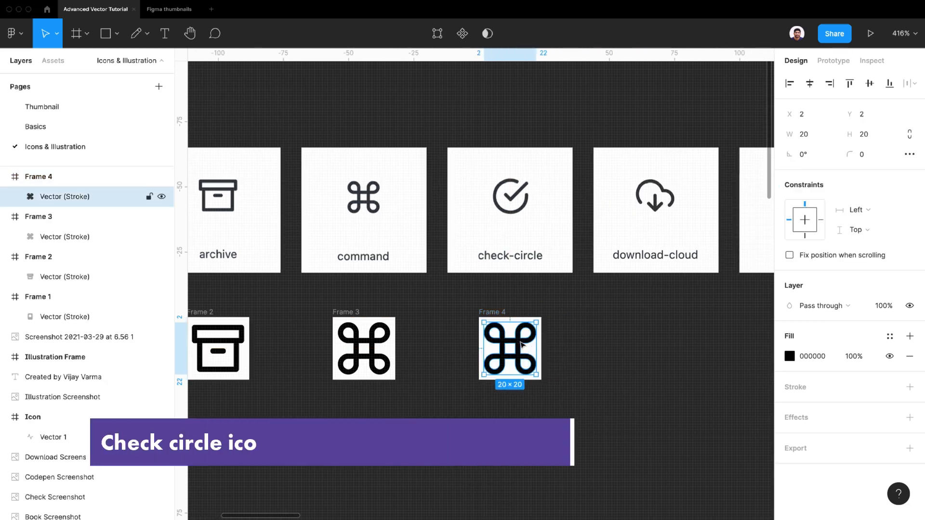
pyautogui.press('Delete')
# Step: Draw a circle of about 13 × 13 inside Frame 4 after examining the check-circle reference
pyautogui.scroll(5, 529, 185)
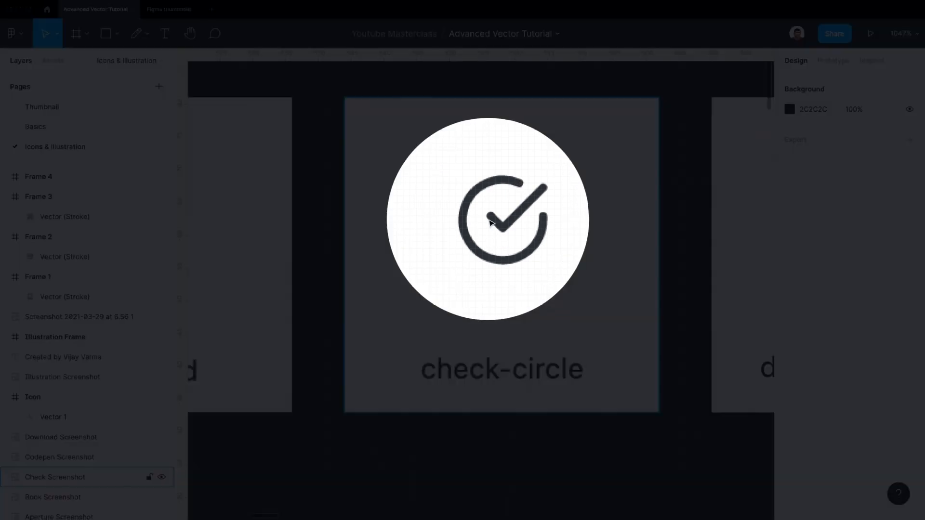
pyautogui.scroll(-2, 508, 276)
pyautogui.scroll(-5, 512, 277)
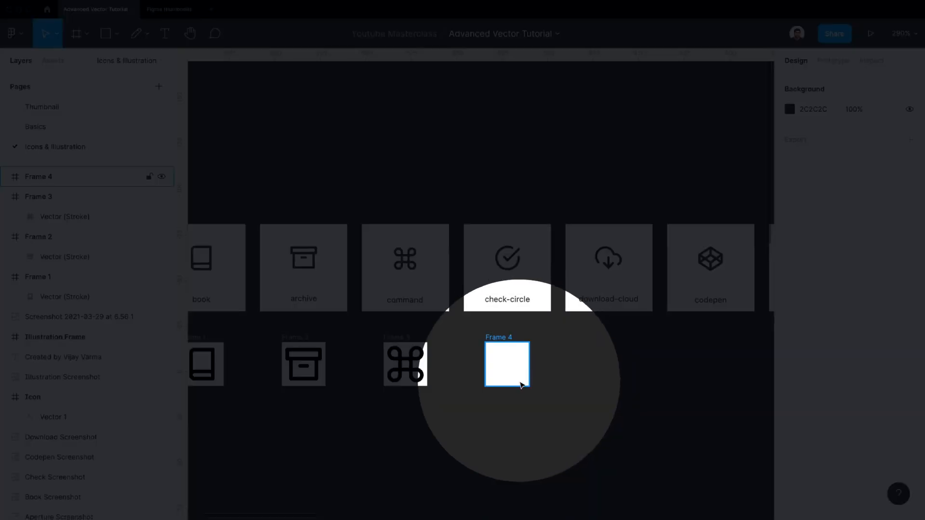
pyautogui.scroll(4, 519, 381)
pyautogui.click(458, 288)
pyautogui.scroll(1, 463, 303)
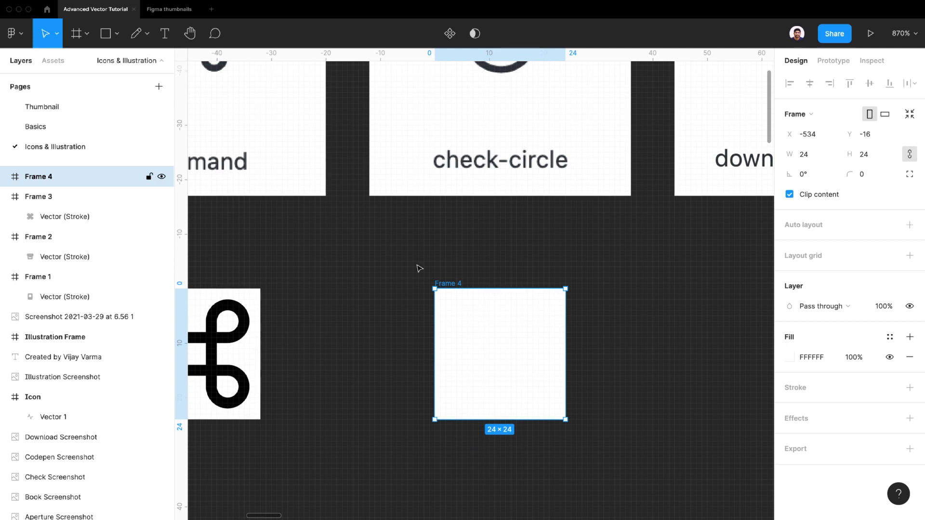
pyautogui.click(117, 33)
pyautogui.click(109, 110)
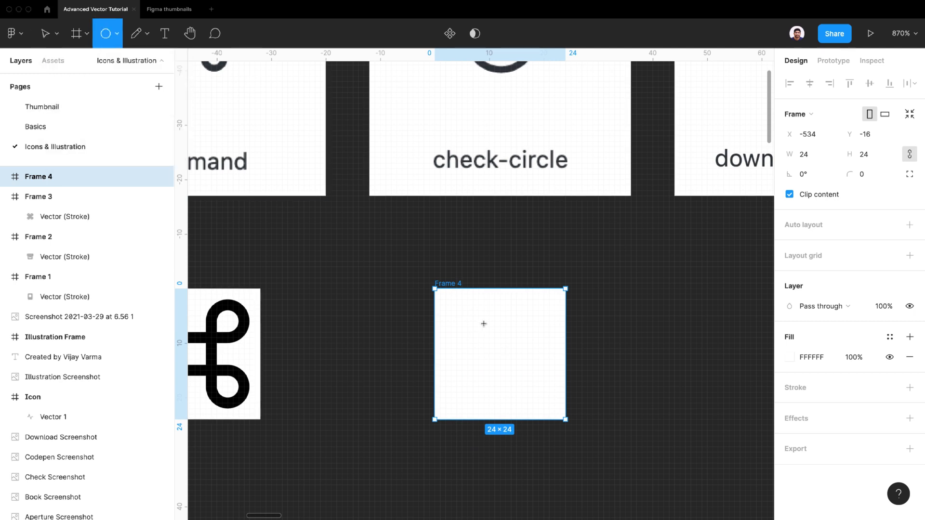
pyautogui.moveTo(468, 316); pyautogui.dragTo(543, 384)
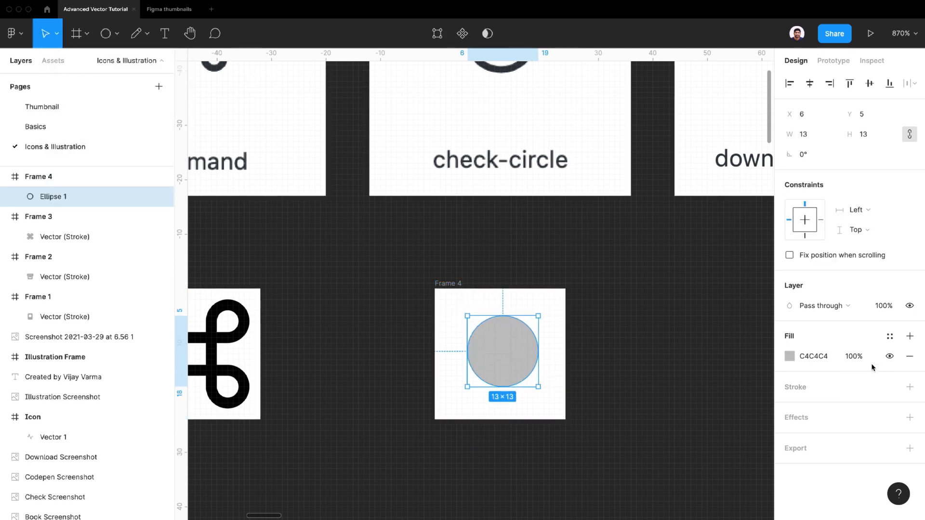
# Step: Remove the circle's fill and give it a black stroke of width 2
pyautogui.click(909, 357)
pyautogui.click(910, 366)
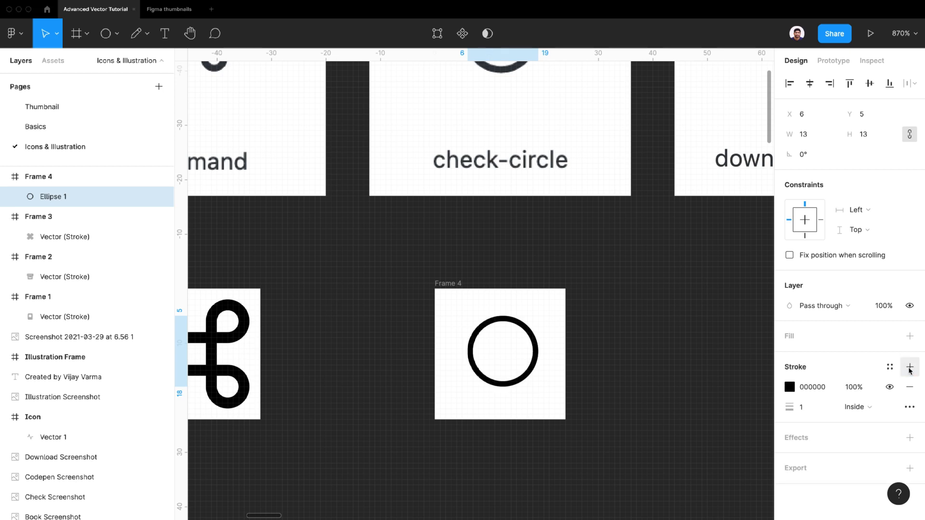
pyautogui.click(811, 409)
pyautogui.write('2')
pyautogui.press('Return')
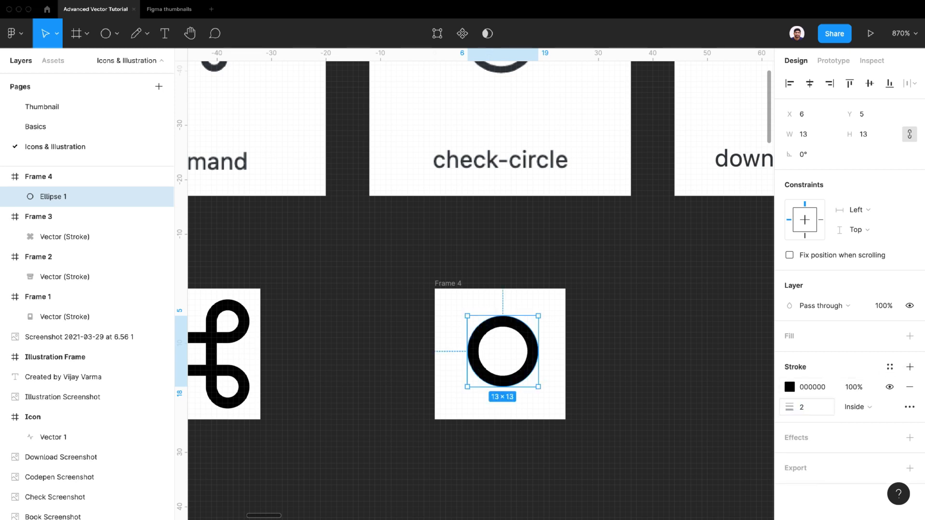
# Step: Open the circle into an arc with a 66.67% sweep and set its stroke caps to Round
pyautogui.moveTo(533, 354); pyautogui.dragTo(450, 415)
pyautogui.scroll(5, 511, 359)
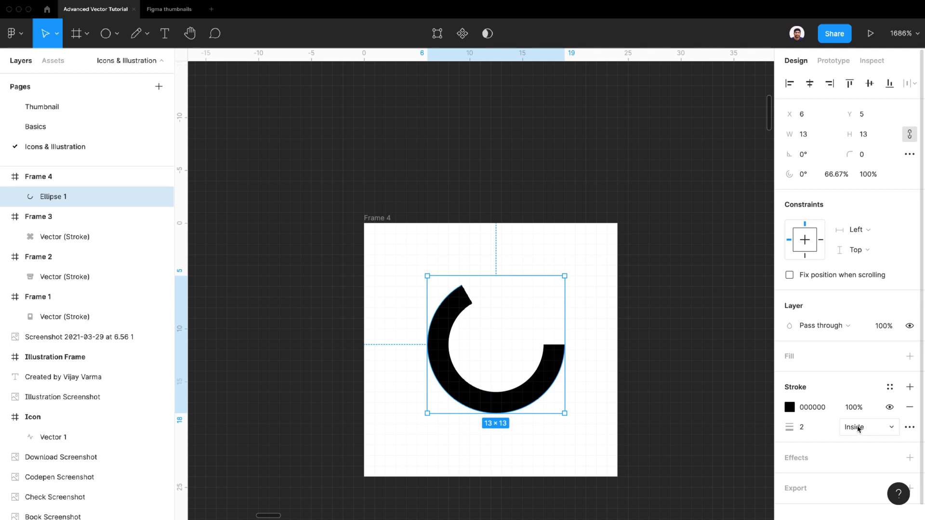
pyautogui.click(909, 427)
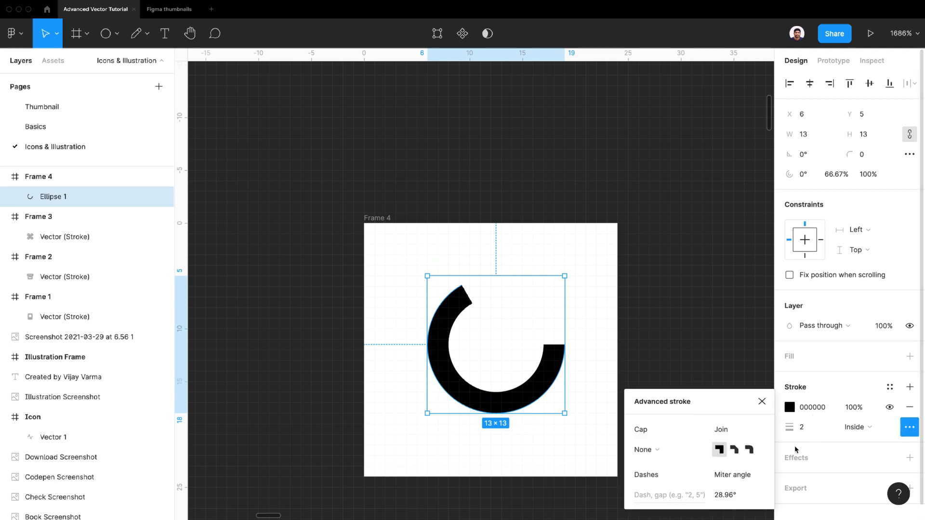
pyautogui.click(665, 451)
pyautogui.click(663, 464)
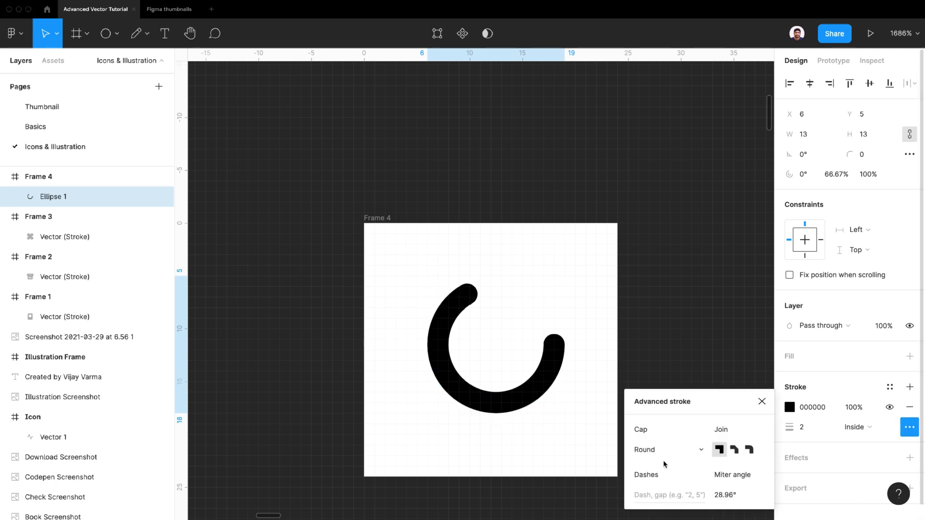
# Step: Extend the arc's sweep to 82.81% to match the reference and enlarge the shape to 18 × 18
pyautogui.scroll(-5, 521, 391)
pyautogui.scroll(-2, 520, 391)
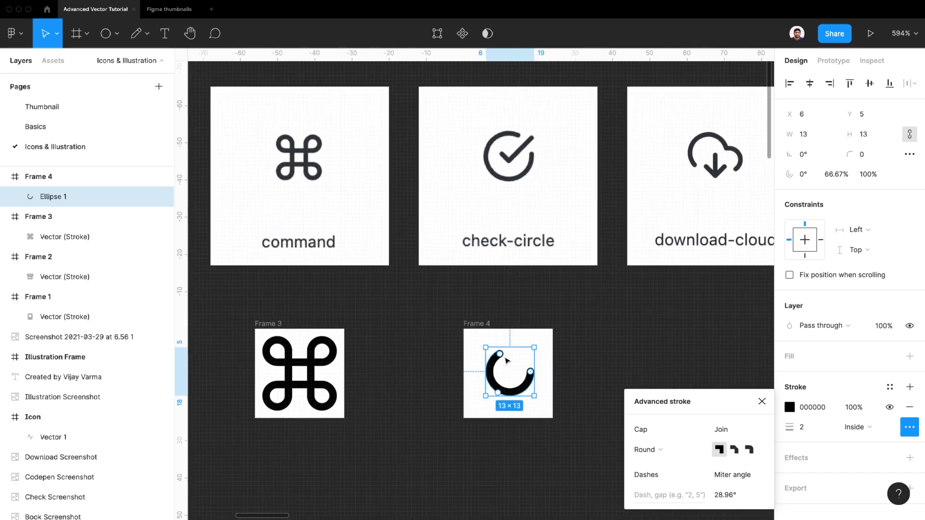
pyautogui.moveTo(498, 352); pyautogui.dragTo(475, 336)
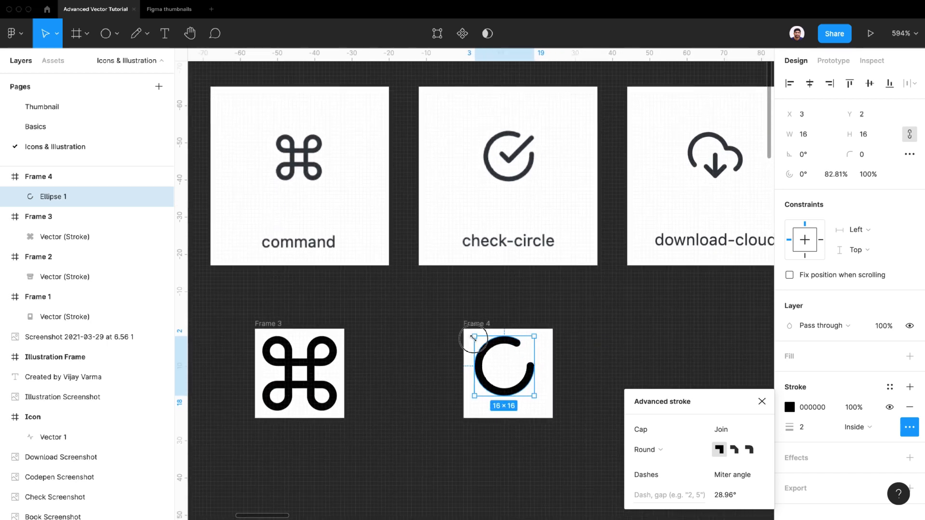
pyautogui.moveTo(535, 398); pyautogui.dragTo(542, 407)
pyautogui.press('Escape')
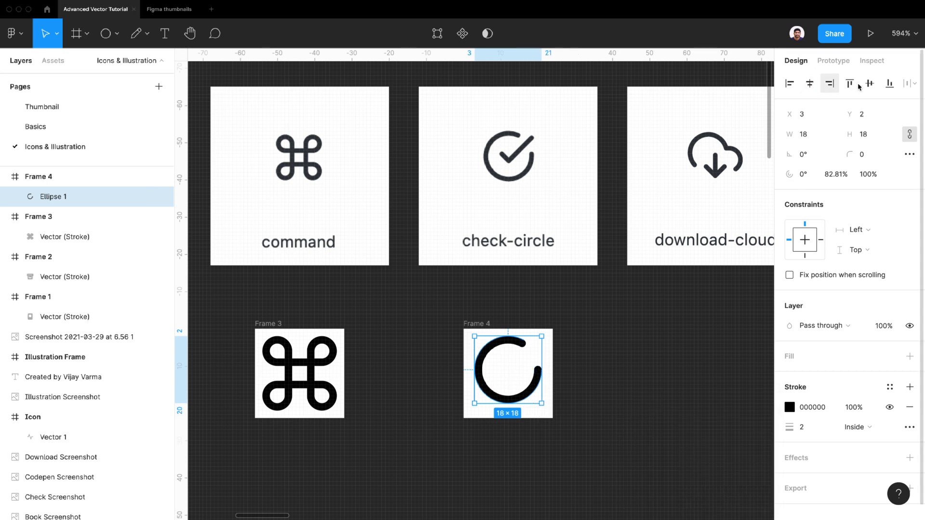
# Step: Center the arc in Frame 4 at X 3, Y 3, and check its margins to the frame edges
pyautogui.click(594, 386)
pyautogui.click(531, 394)
pyautogui.press('alt')
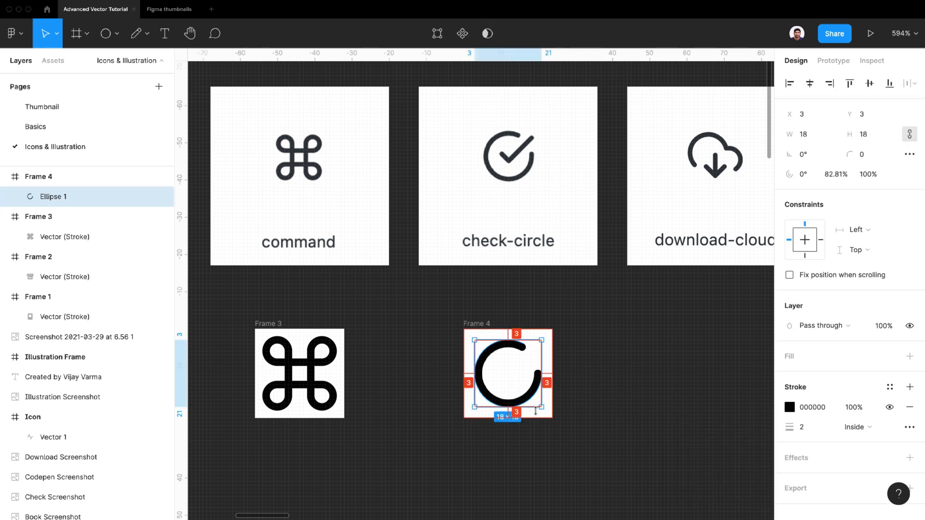
pyautogui.press('Escape')
# Step: Draw a two-segment check mark inside the arc with the Pen tool, through points (10, 10.5), (12, 13) and (19.5, 5.5)
pyautogui.scroll(5, 539, 363)
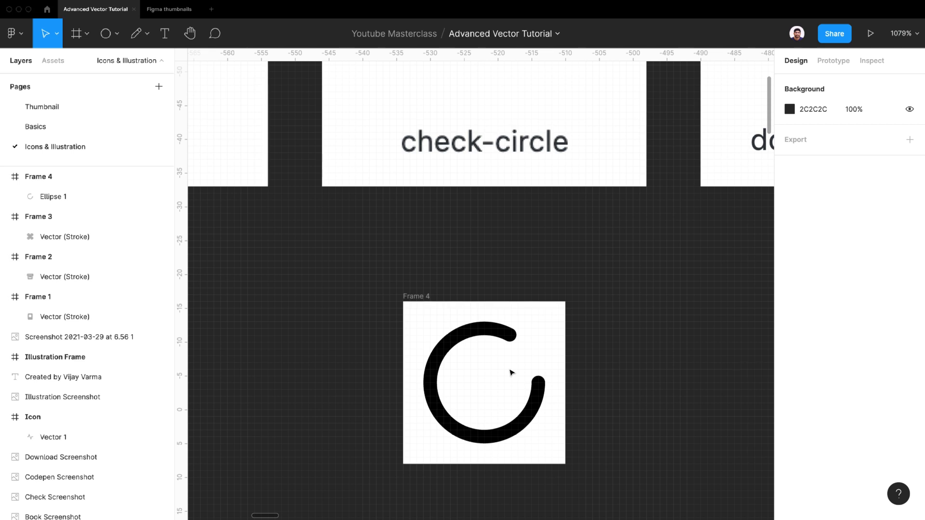
pyautogui.press('p')
pyautogui.click(147, 33)
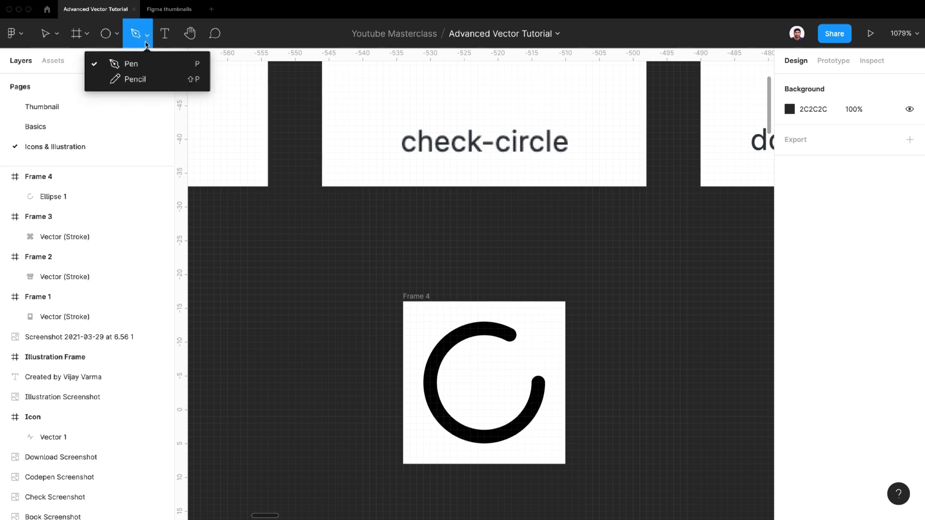
pyautogui.click(144, 63)
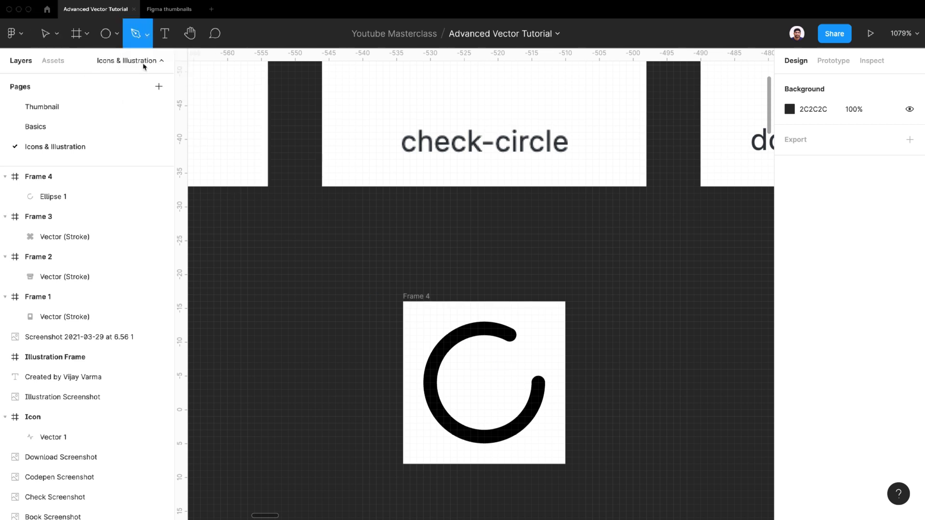
pyautogui.click(471, 375)
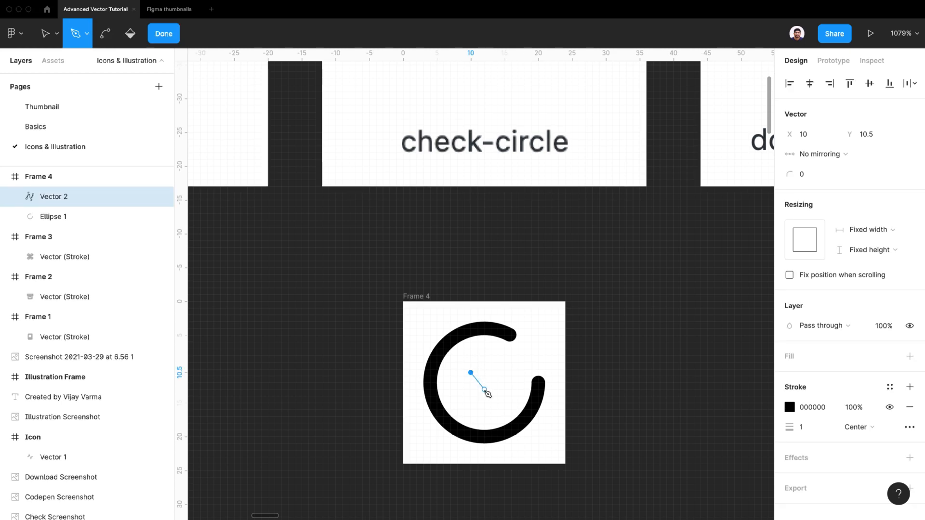
pyautogui.click(484, 389)
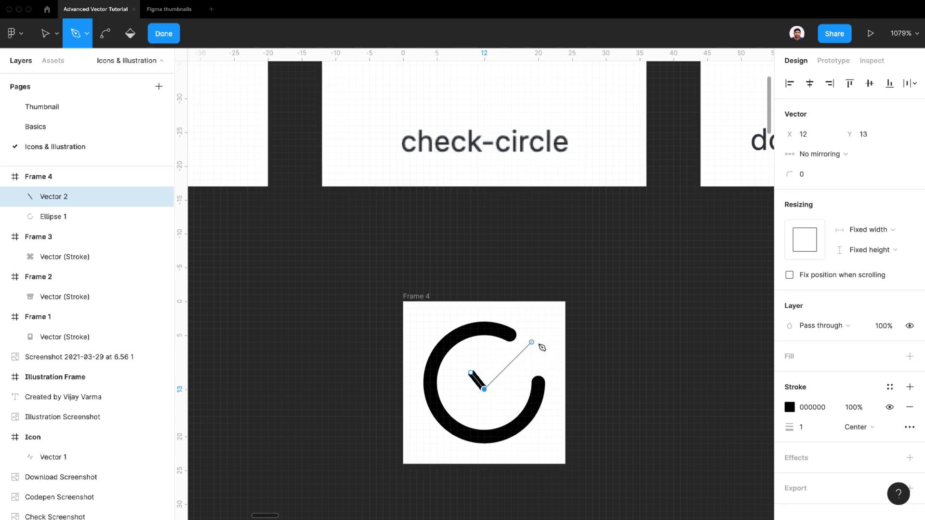
pyautogui.click(535, 339)
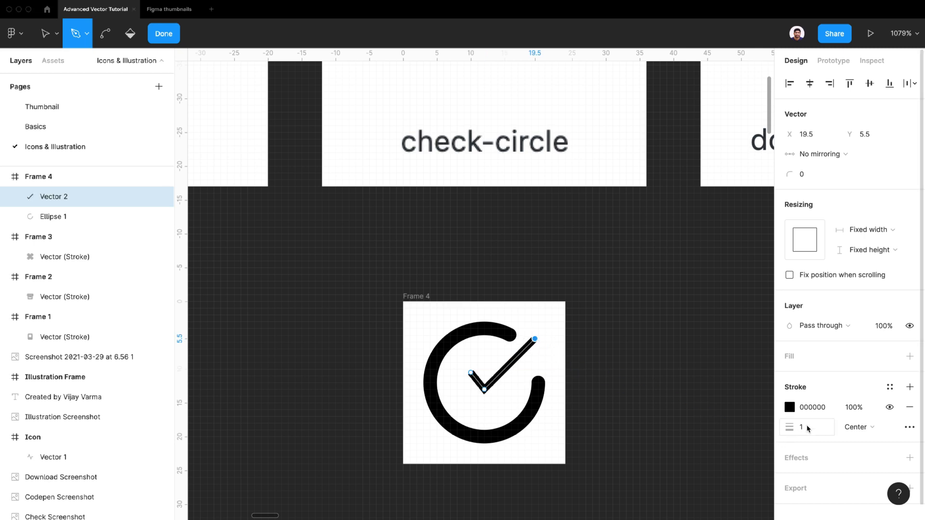
# Step: Set the check mark's stroke width to 2 and move its short arm's end point to X 9, Y 10
pyautogui.write('2')
pyautogui.press('Return')
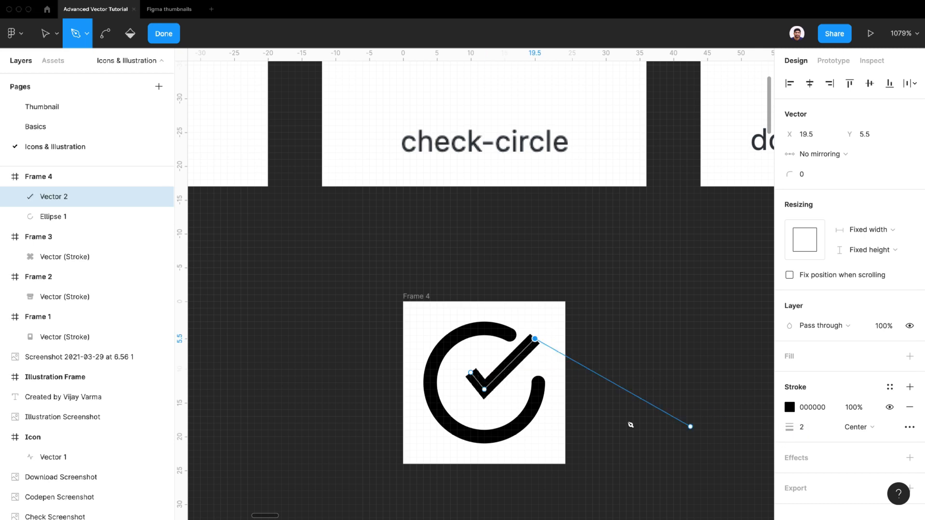
pyautogui.click(165, 35)
pyautogui.scroll(5, 484, 377)
pyautogui.doubleClick(451, 375)
pyautogui.moveTo(450, 369); pyautogui.dragTo(435, 359)
# Step: Give both end points of the check mark Round caps and its corner point a round join, and finish editing the vector
pyautogui.click(645, 450)
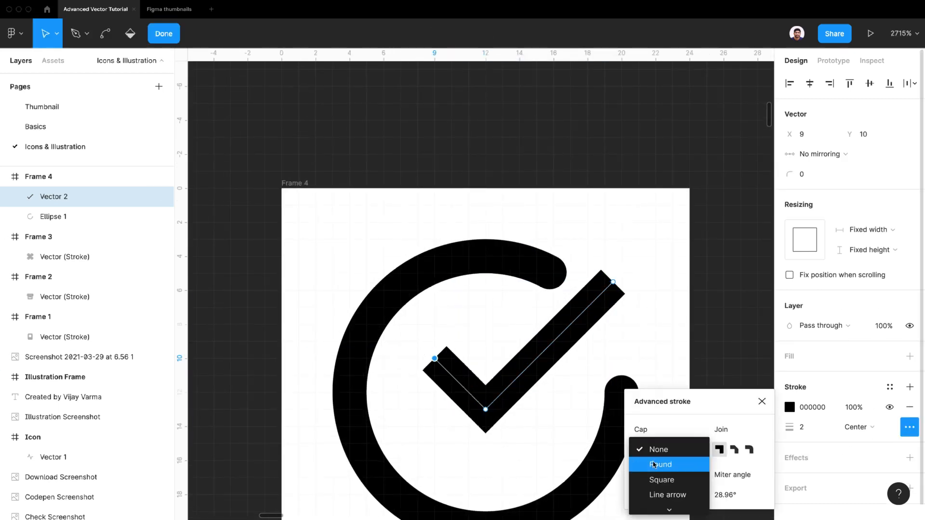
pyautogui.click(655, 464)
pyautogui.click(613, 282)
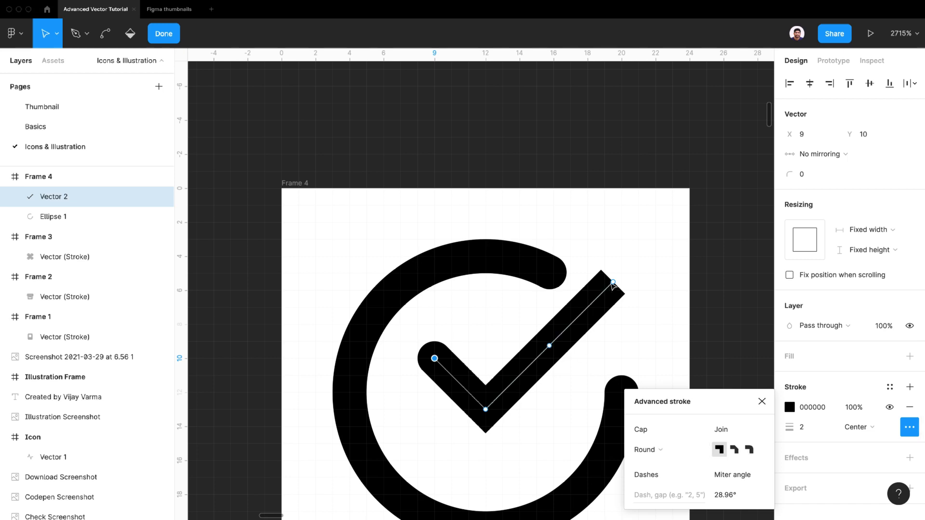
pyautogui.click(672, 449)
pyautogui.click(655, 464)
pyautogui.click(504, 439)
pyautogui.click(750, 449)
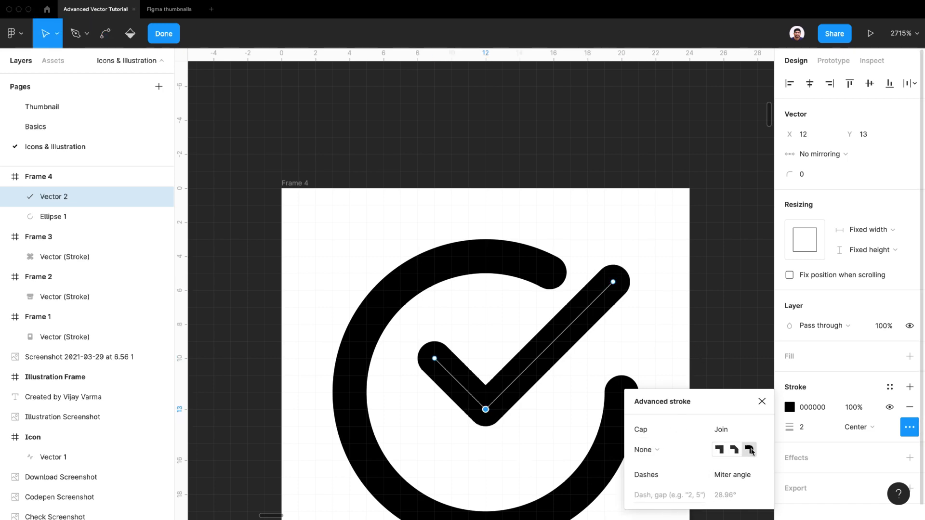
pyautogui.click(762, 401)
pyautogui.press('super')
pyautogui.scroll(-5, 516, 467)
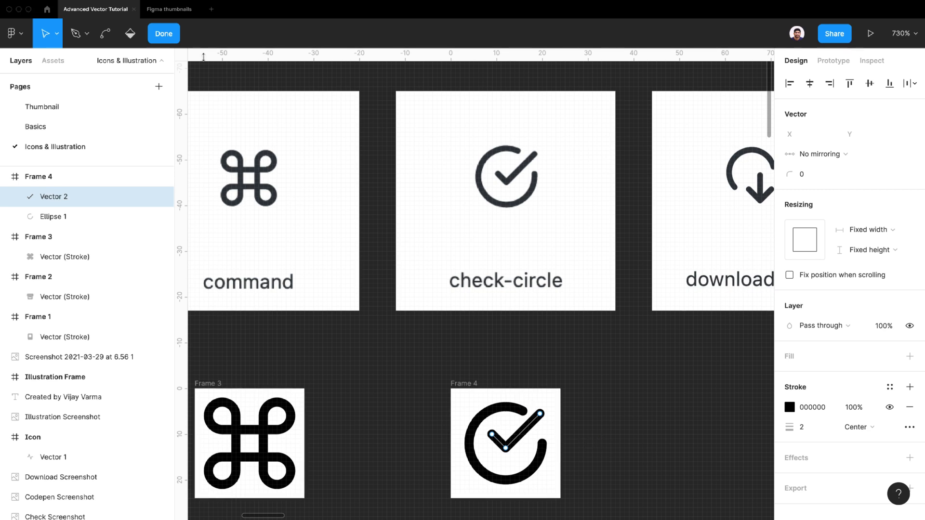
pyautogui.click(168, 39)
# Step: Shorten the arc's sweep to 78.93% and move the check mark to X 9, Y 6
pyautogui.click(524, 411)
pyautogui.moveTo(523, 412); pyautogui.dragTo(517, 409)
pyautogui.click(571, 431)
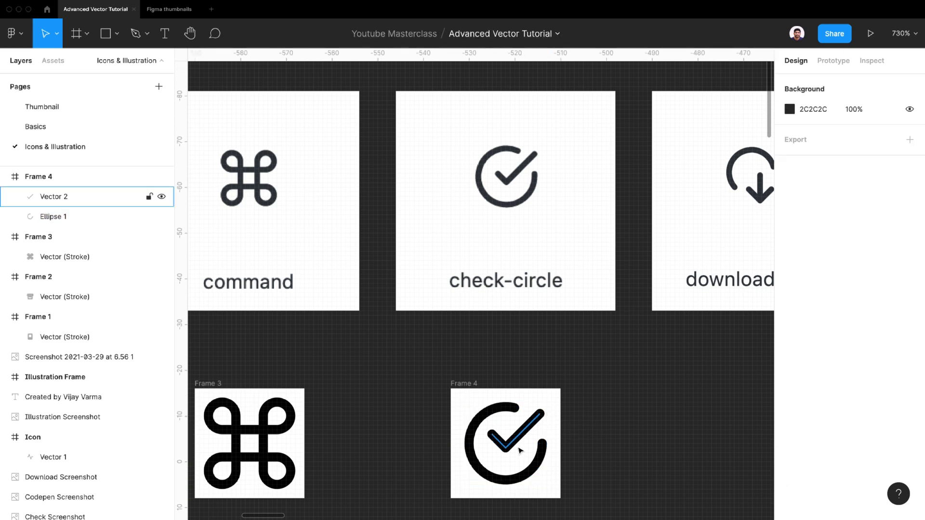
pyautogui.click(513, 444)
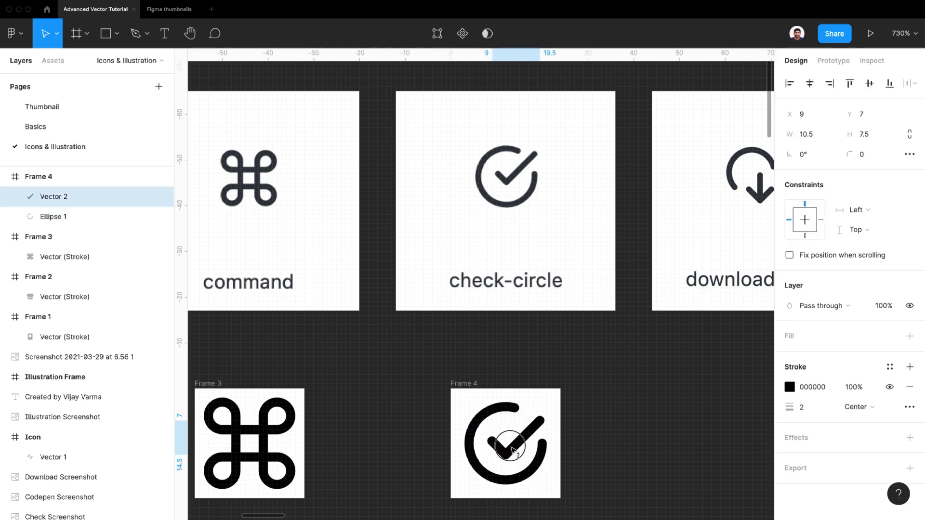
pyautogui.moveTo(513, 443); pyautogui.dragTo(514, 449)
pyautogui.click(599, 434)
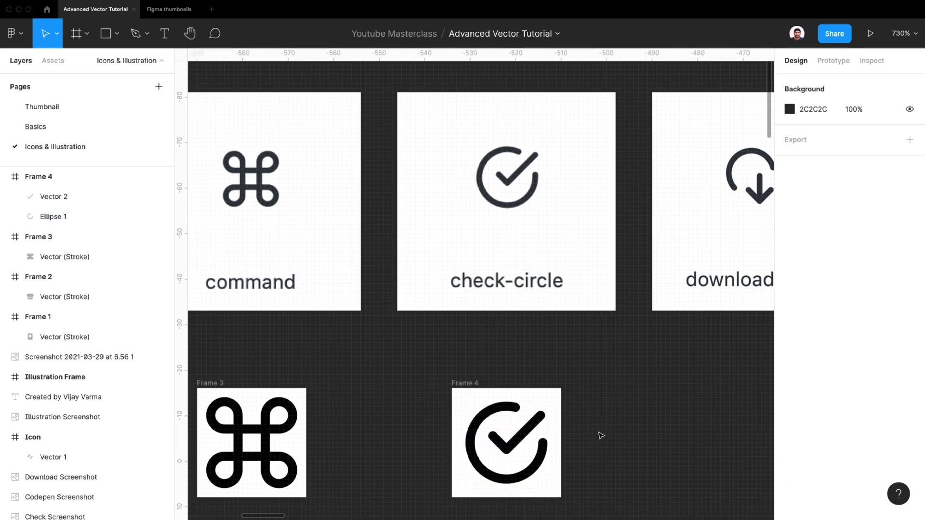
# Step: Flatten the check mark and the arc in Frame 4 into a single vector
pyautogui.scroll(-5, 602, 436)
pyautogui.click(561, 433)
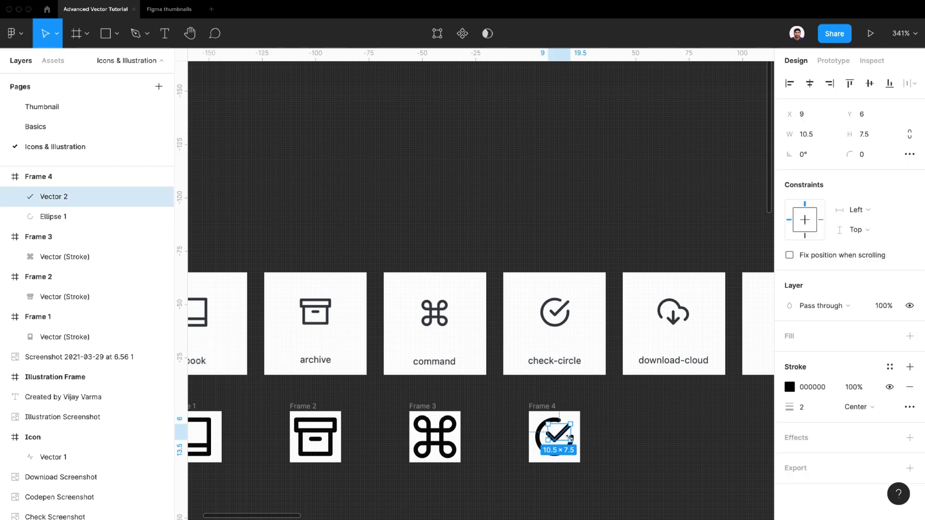
pyautogui.keyDown('shift'); pyautogui.click(561, 454); pyautogui.keyUp('shift')
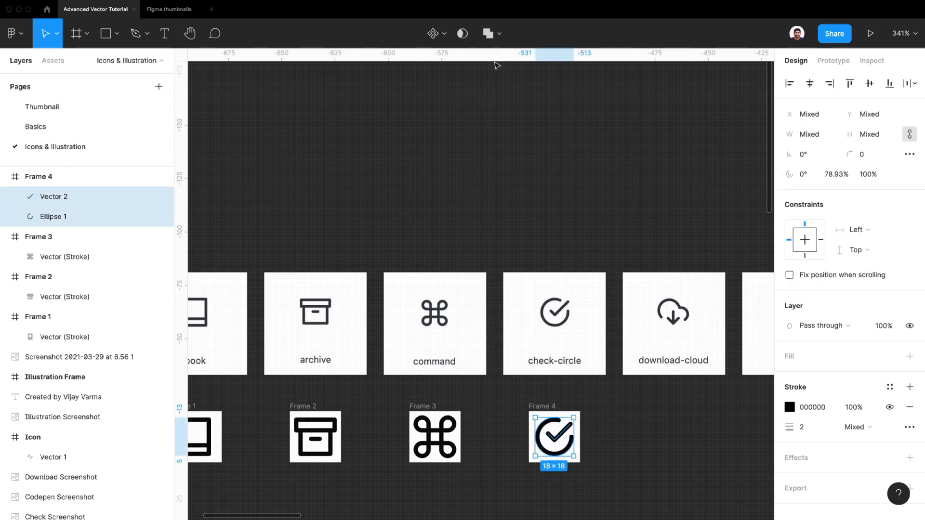
pyautogui.click(491, 33)
pyautogui.click(479, 132)
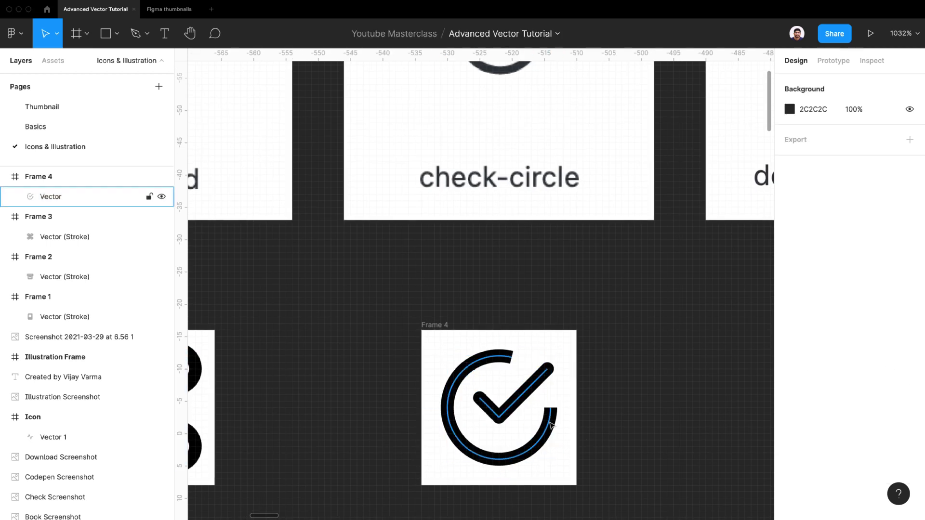
# Step: Set the flattened check-circle vector's stroke caps to Round
pyautogui.click(548, 422)
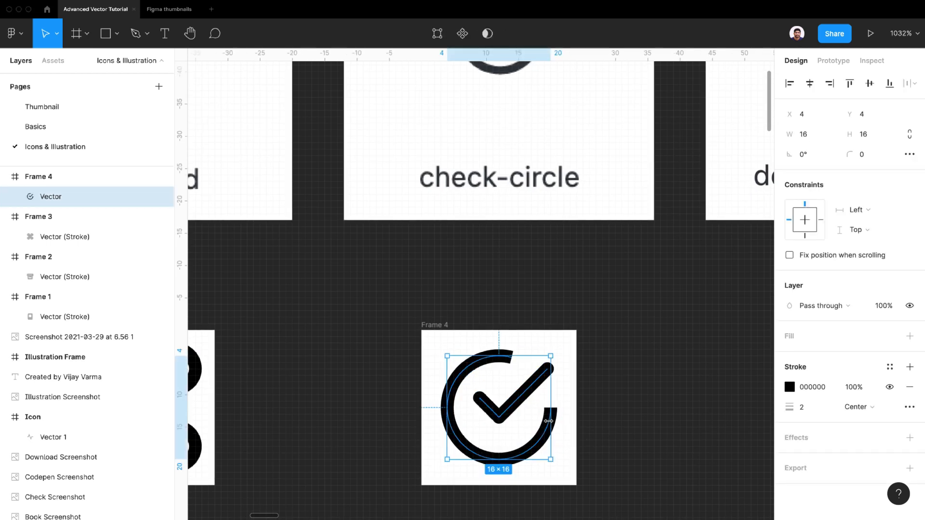
pyautogui.click(909, 407)
pyautogui.click(645, 449)
pyautogui.click(667, 492)
pyautogui.scroll(-2, 585, 376)
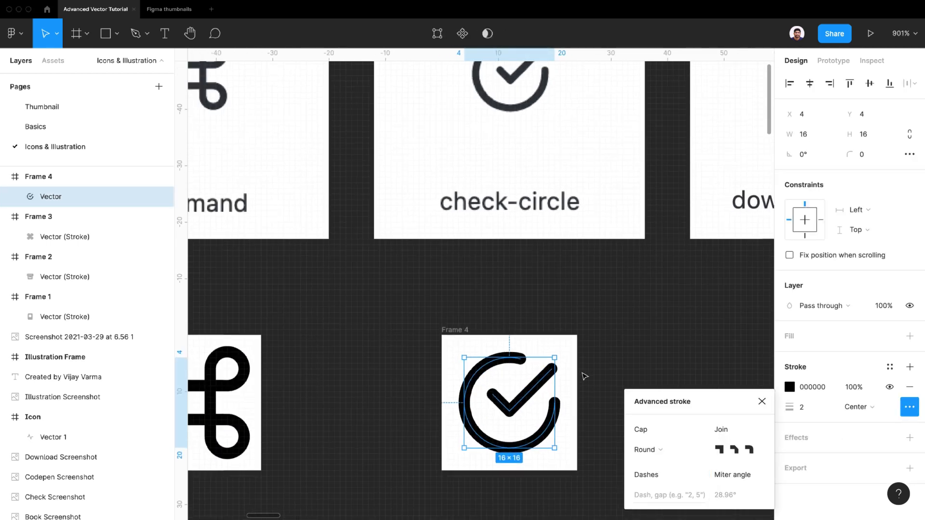
# Step: Convert the check-circle vector's stroke to an outline
pyautogui.scroll(-3, 585, 375)
pyautogui.click(131, 5)
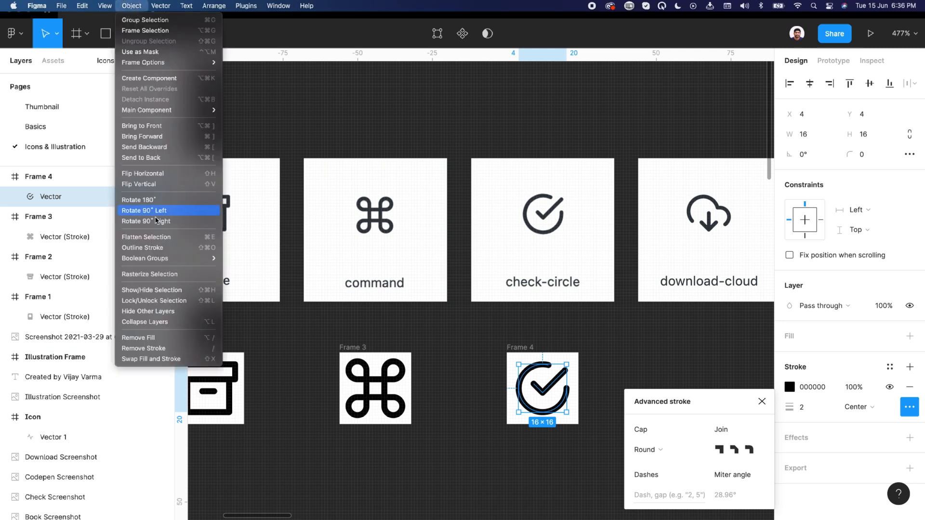
pyautogui.click(159, 250)
pyautogui.click(583, 442)
pyautogui.click(545, 392)
pyautogui.click(599, 402)
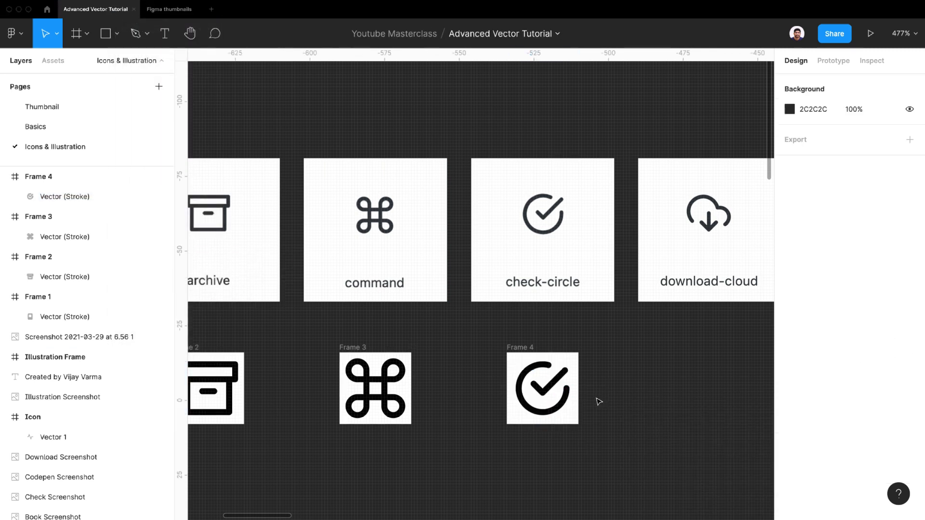
pyautogui.moveTo(532, 365); pyautogui.dragTo(517, 382)
pyautogui.press('super+z')
pyautogui.click(561, 405)
pyautogui.moveTo(569, 416)
pyautogui.mouseDown()
pyautogui.moveTo(591, 436)
pyautogui.moveTo(561, 403)
pyautogui.mouseUp()
pyautogui.press('super+z')
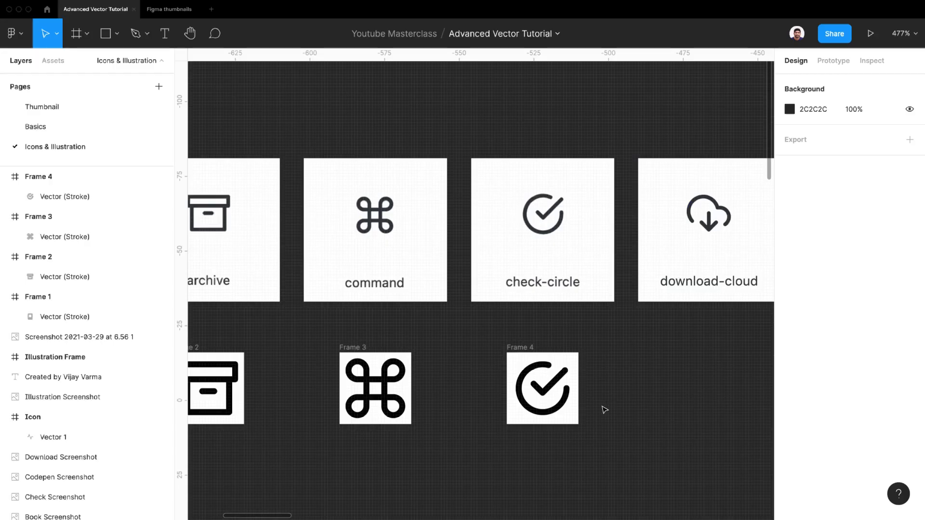
# Step: Create a 24 × 24 frame below the download-cloud reference at X -478, Y -16
pyautogui.scroll(-3, 612, 409)
pyautogui.hscroll(3, 612, 410)
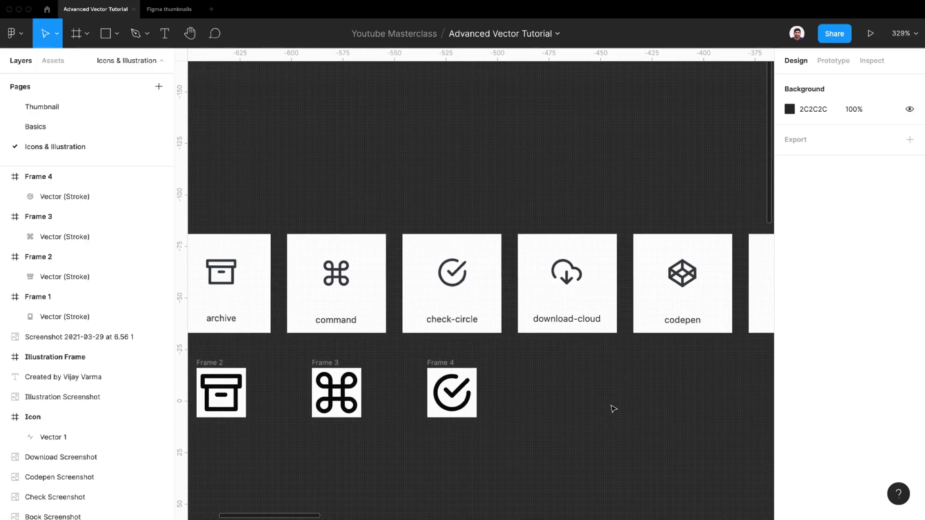
pyautogui.hscroll(2, 613, 409)
pyautogui.press('f')
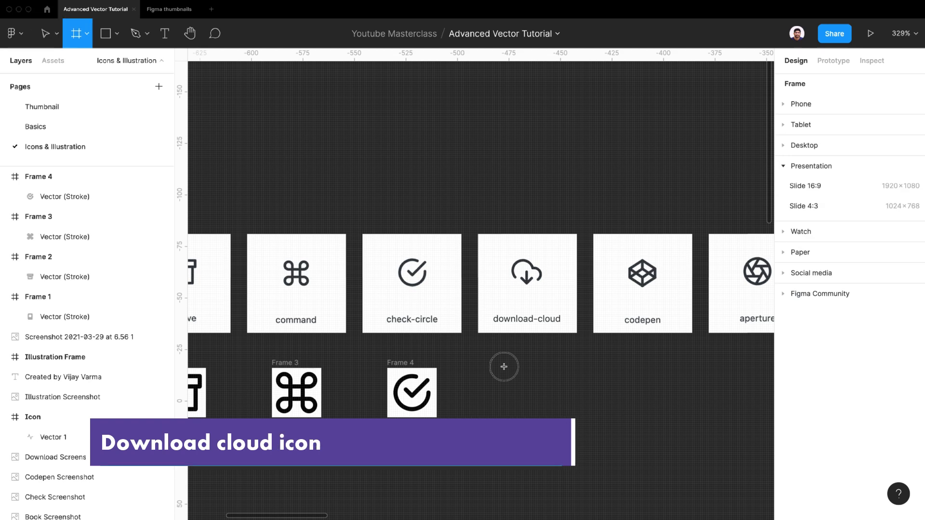
pyautogui.moveTo(504, 368)
pyautogui.mouseDown()
pyautogui.moveTo(555, 409)
pyautogui.moveTo(517, 364)
pyautogui.mouseUp()
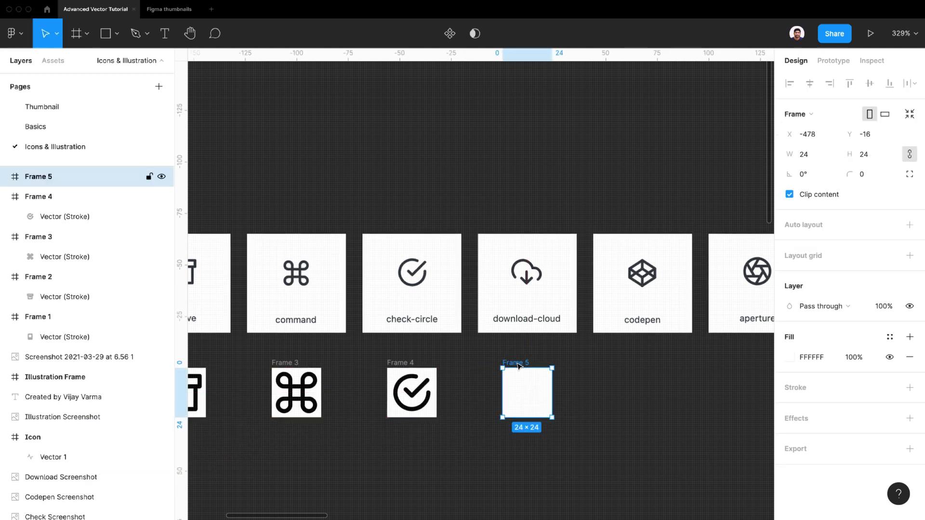
pyautogui.click(572, 371)
# Step: Draw a 10 × 10 circle in Frame 5 at X 4, Y 6 for the larger lobe of the cloud
pyautogui.scroll(5, 552, 277)
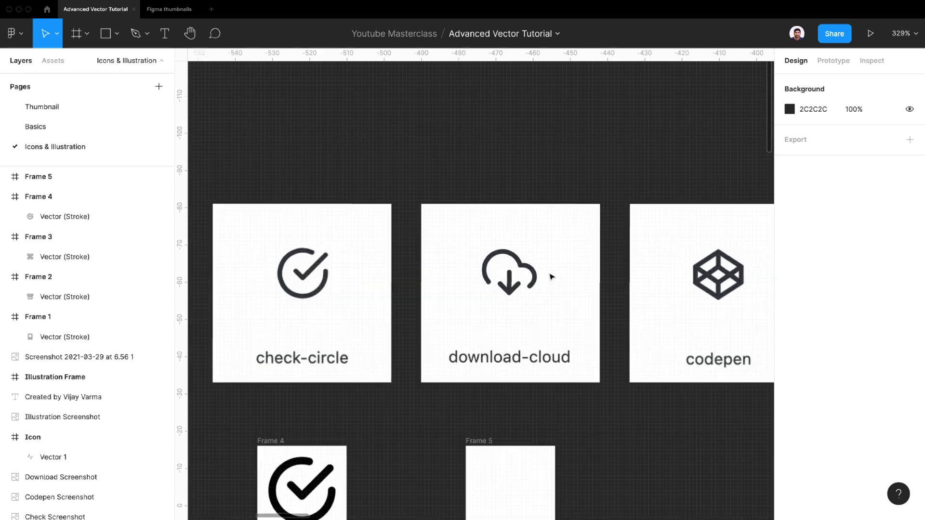
pyautogui.scroll(5, 552, 276)
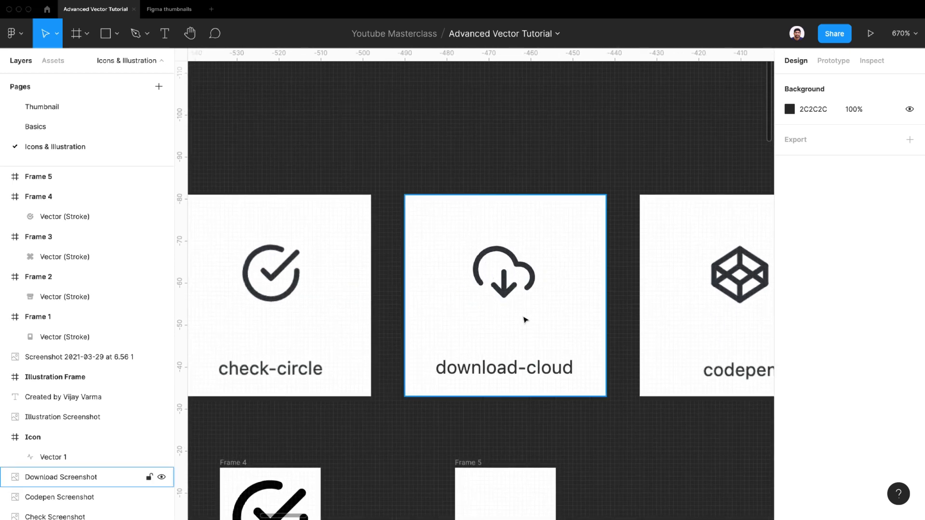
pyautogui.scroll(-2, 525, 319)
pyautogui.scroll(-3, 556, 331)
pyautogui.scroll(5, 531, 437)
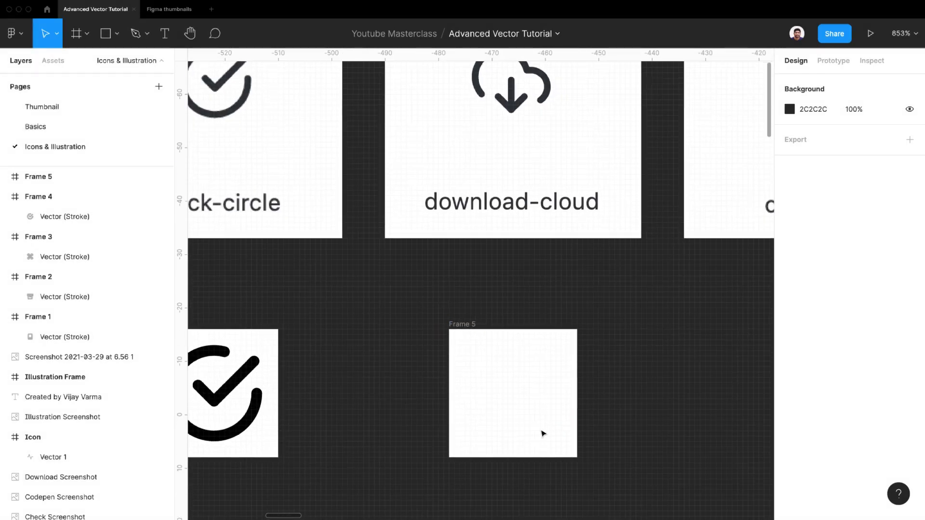
pyautogui.press('o')
pyautogui.moveTo(470, 362); pyautogui.dragTo(520, 416)
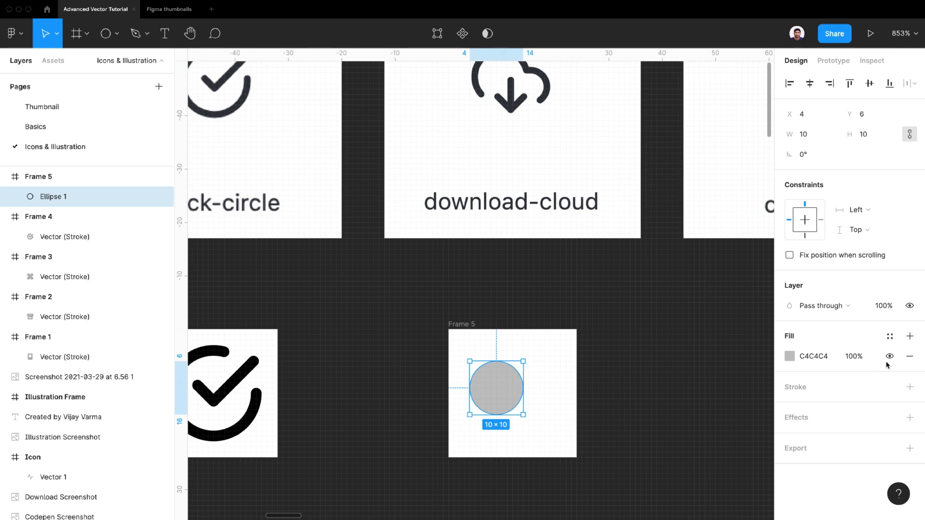
# Step: Remove the fill of the circle in Frame 5 and give it a black stroke of width 2
pyautogui.click(910, 356)
pyautogui.click(910, 367)
pyautogui.click(819, 407)
pyautogui.write('2')
pyautogui.press('Return')
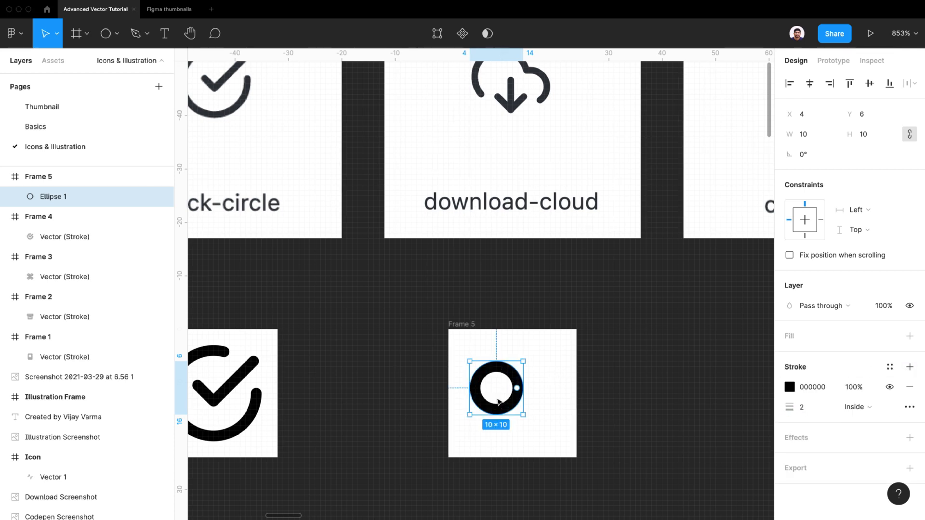
# Step: Enlarge the circle to 12 × 12 at X 3, Y 6 and duplicate it as a 9 × 9 circle at X 12, Y 9
pyautogui.moveTo(523, 415); pyautogui.dragTo(545, 387)
pyautogui.press('super+d')
pyautogui.press('alt')
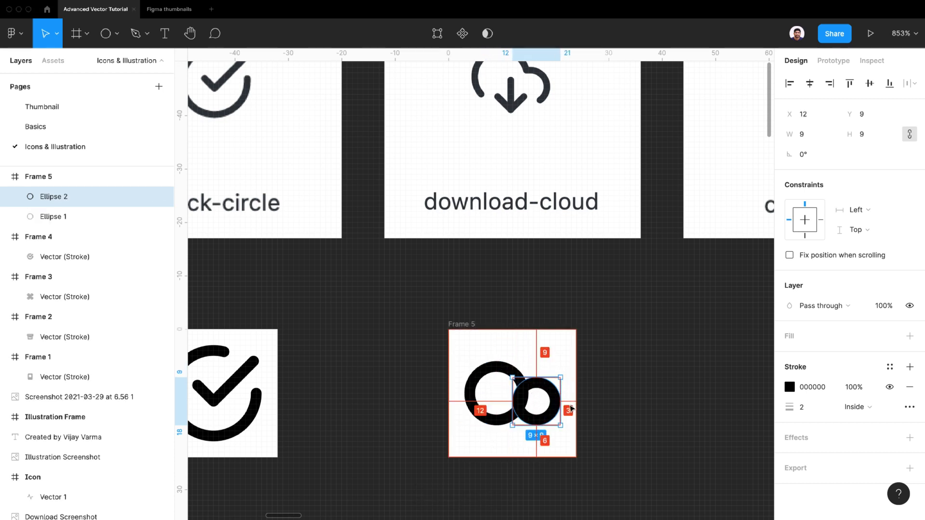
# Step: Combine the two overlapping cloud circles in Frame 5 with a Union
pyautogui.keyDown('shift'); pyautogui.click(501, 370); pyautogui.keyUp('shift')
pyautogui.click(501, 35)
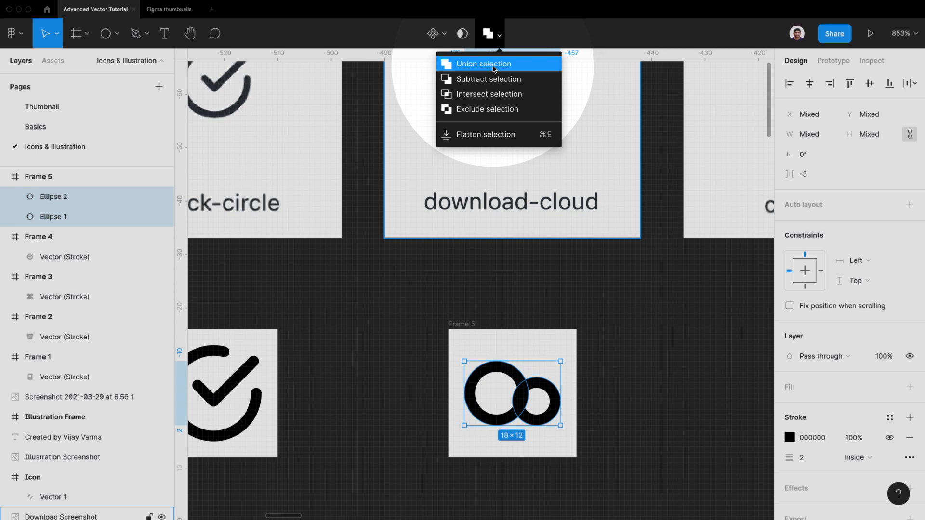
pyautogui.click(494, 65)
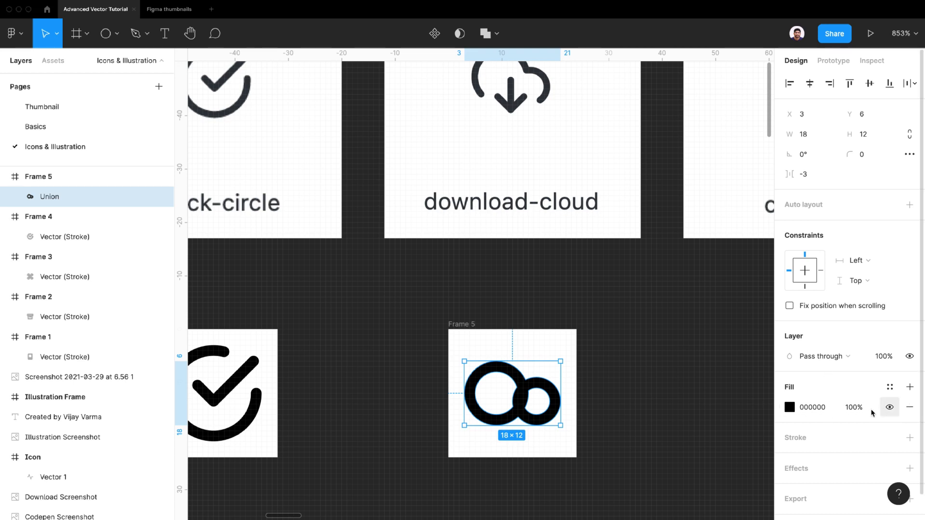
# Step: Replace the strokes of both circles inside the Frame 5 union with a C4C4C4 fill
pyautogui.doubleClick(512, 378)
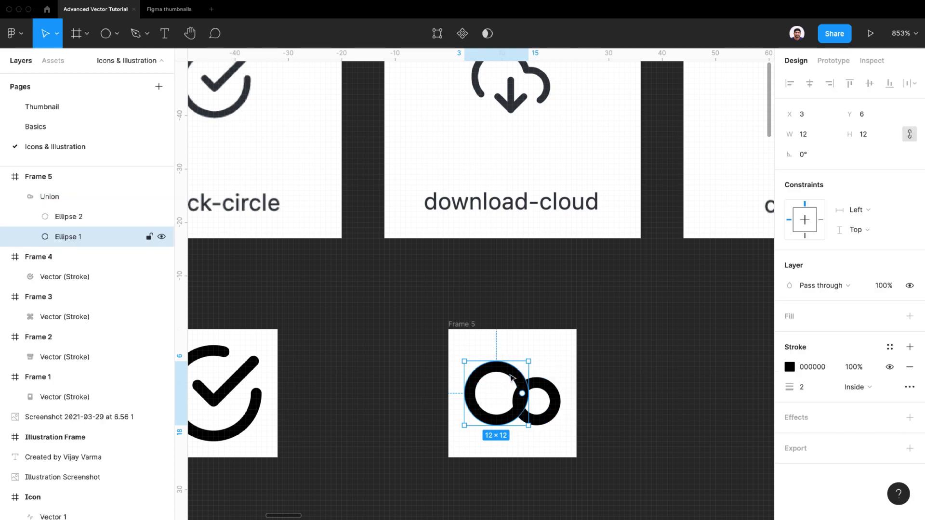
pyautogui.keyDown('shift'); pyautogui.click(548, 391); pyautogui.keyUp('shift')
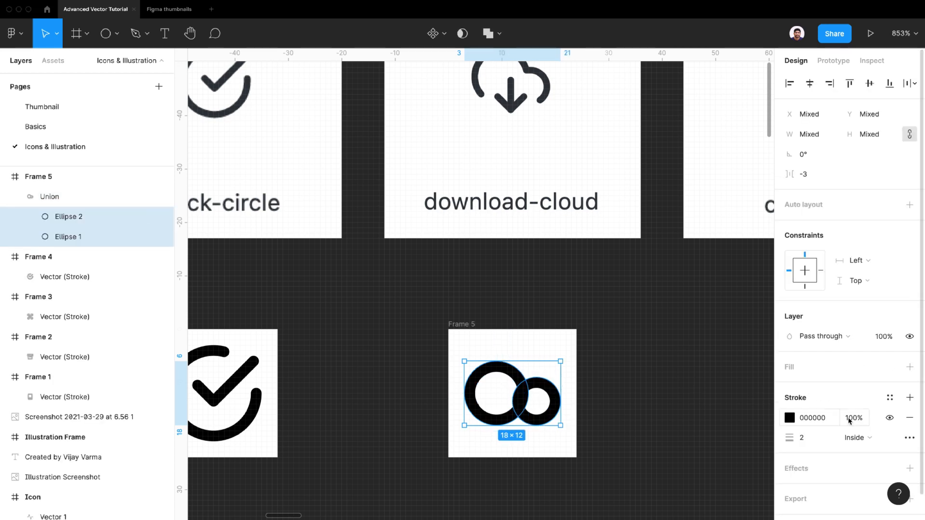
pyautogui.click(910, 418)
pyautogui.click(908, 368)
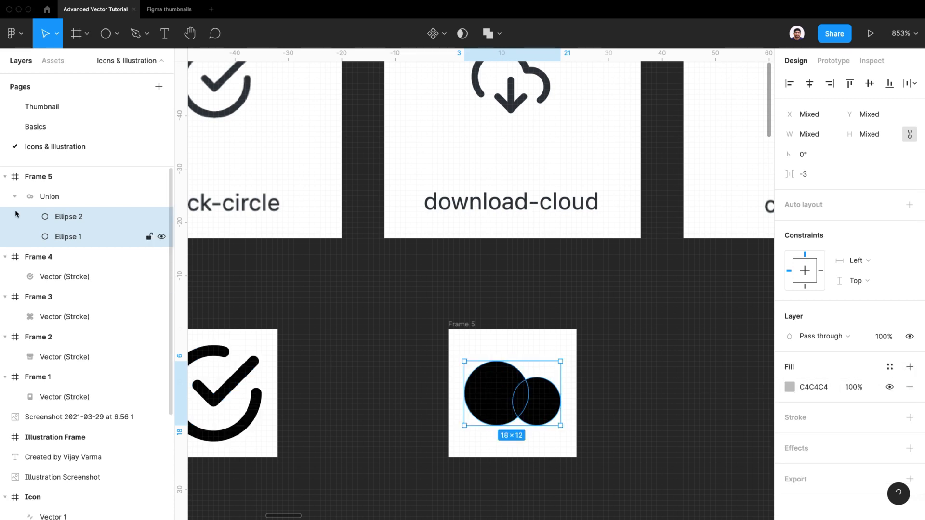
# Step: Remove the fill of the whole Union shape in Frame 5 and give it a black 000000 stroke of width 2
pyautogui.click(51, 194)
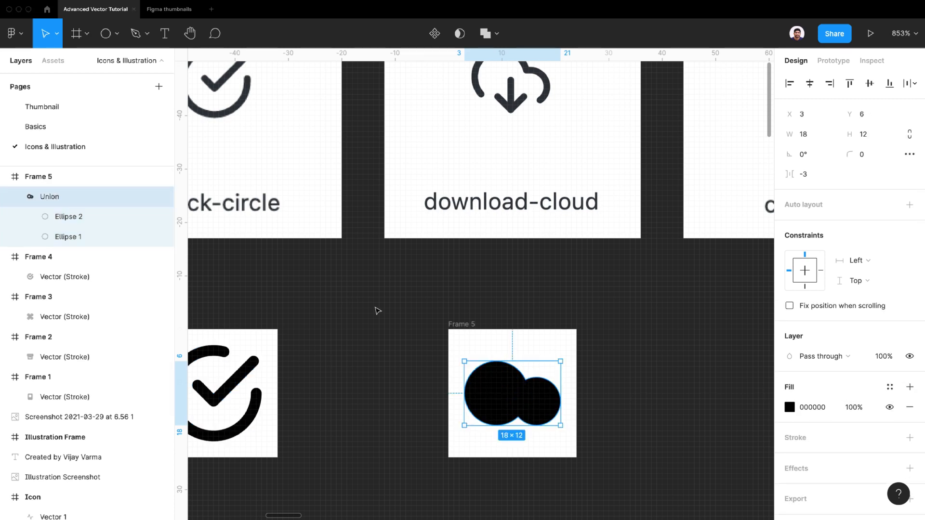
pyautogui.click(910, 407)
pyautogui.click(909, 418)
pyautogui.click(802, 458)
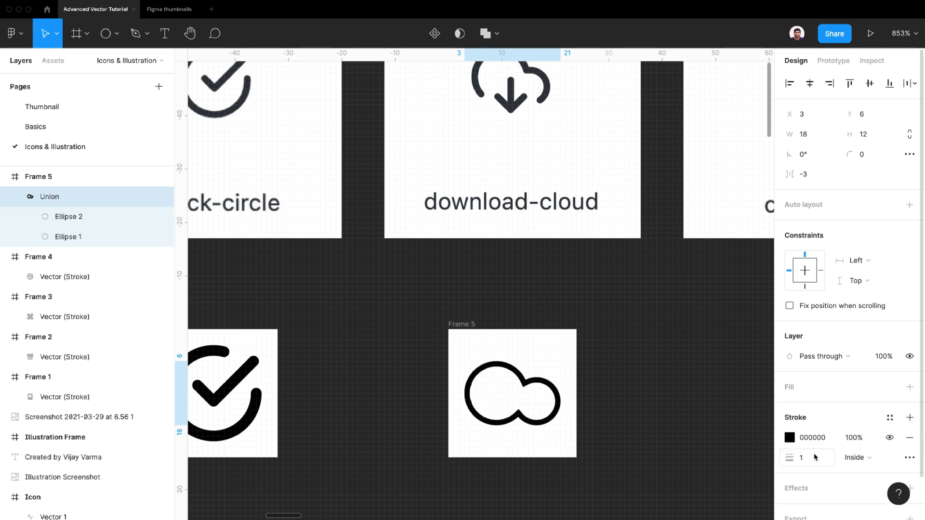
pyautogui.write('2')
pyautogui.press('Return')
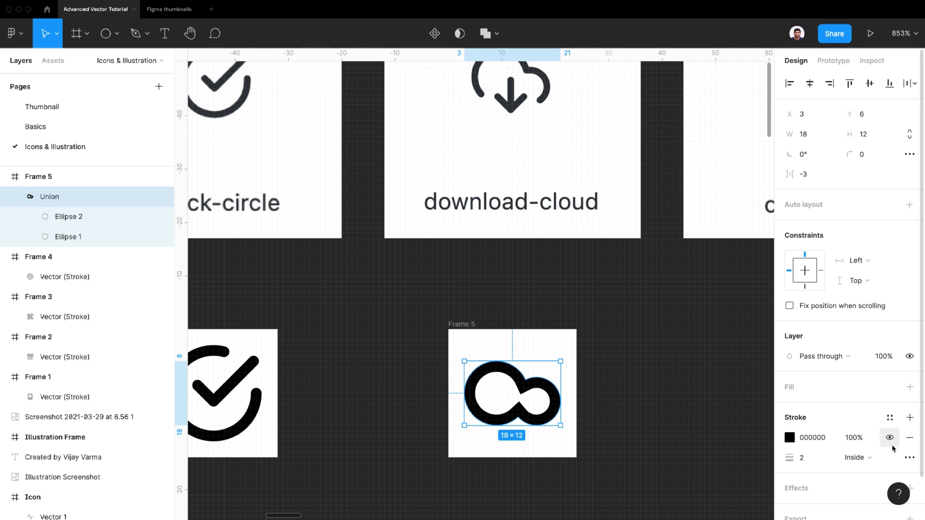
# Step: Give the cloud union's stroke round joins and round caps
pyautogui.click(909, 457)
pyautogui.click(754, 454)
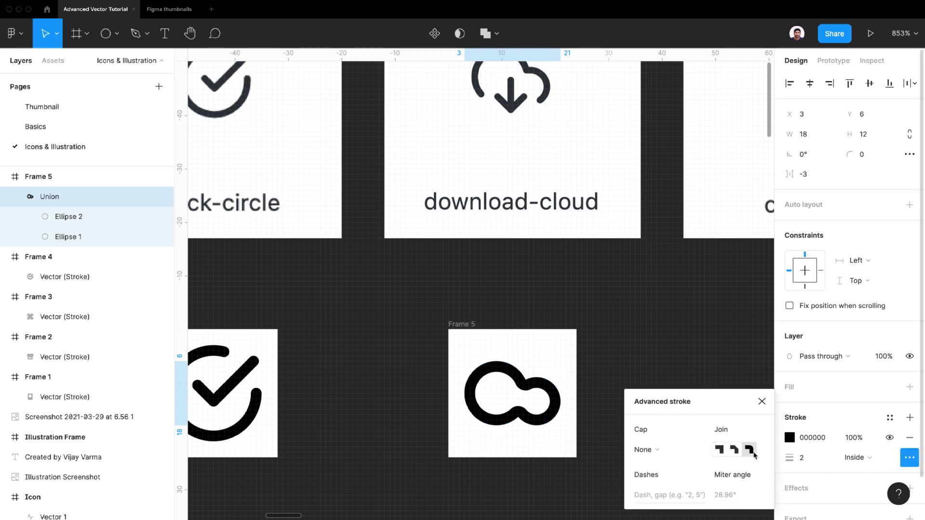
pyautogui.click(697, 451)
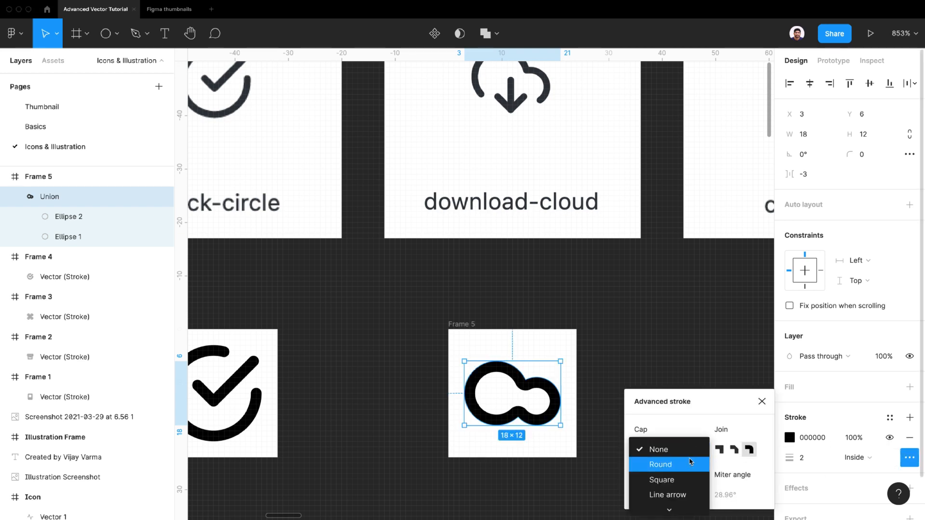
pyautogui.click(658, 380)
pyautogui.click(540, 385)
# Step: Draw a 21 × 7 rectangle at X 2, Y 14 covering the lower part of the cloud in Frame 5
pyautogui.press('r')
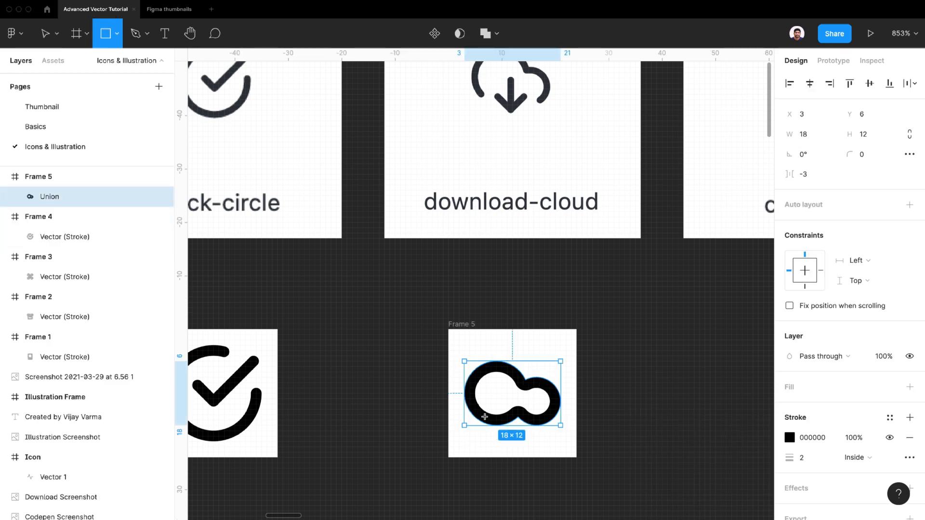
pyautogui.moveTo(459, 441); pyautogui.dragTo(571, 409)
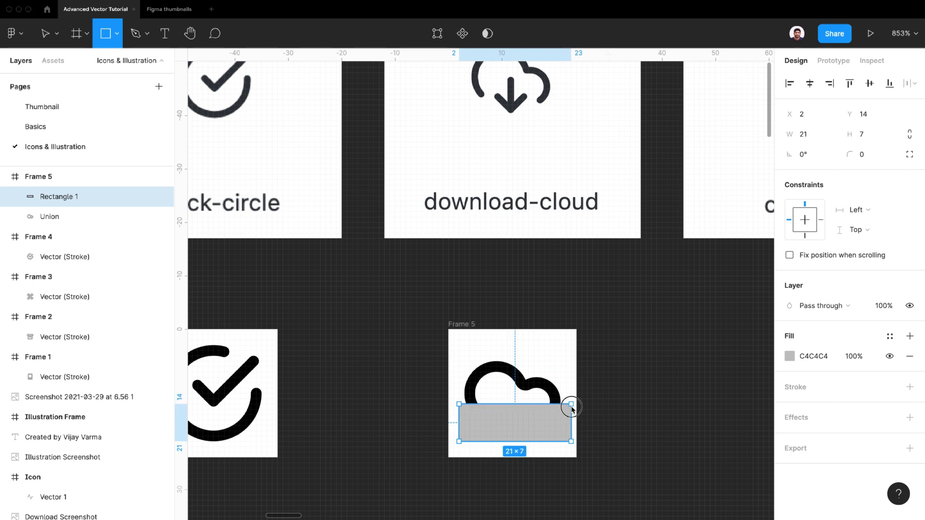
# Step: Flatten the cloud union in Frame 5 into a single vector shape
pyautogui.click(529, 386)
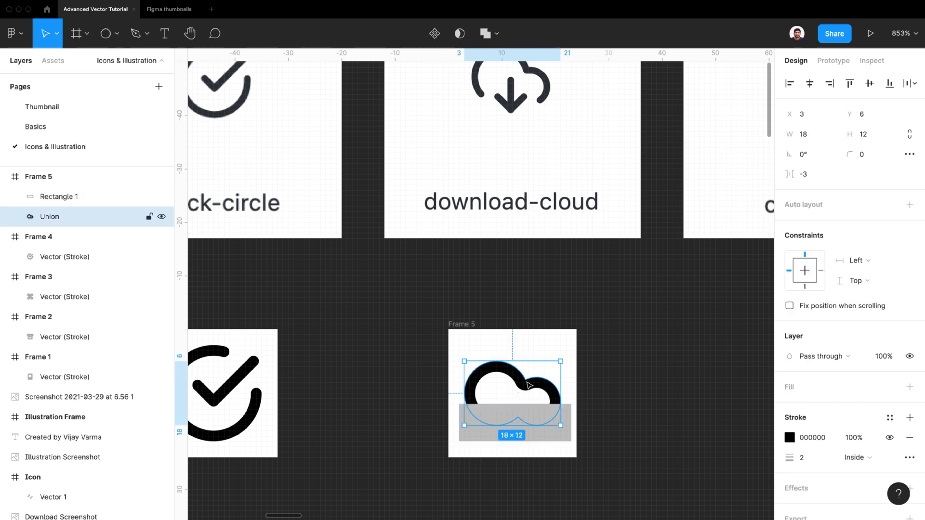
pyautogui.click(496, 37)
pyautogui.click(481, 134)
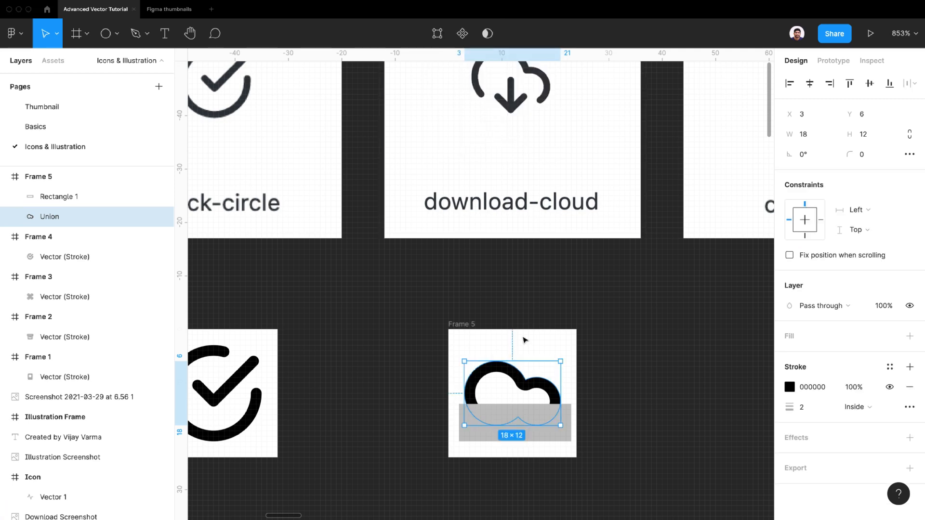
# Step: Subtract the rectangle from the flattened cloud shape
pyautogui.keyDown('shift'); pyautogui.click(525, 437); pyautogui.keyUp('shift')
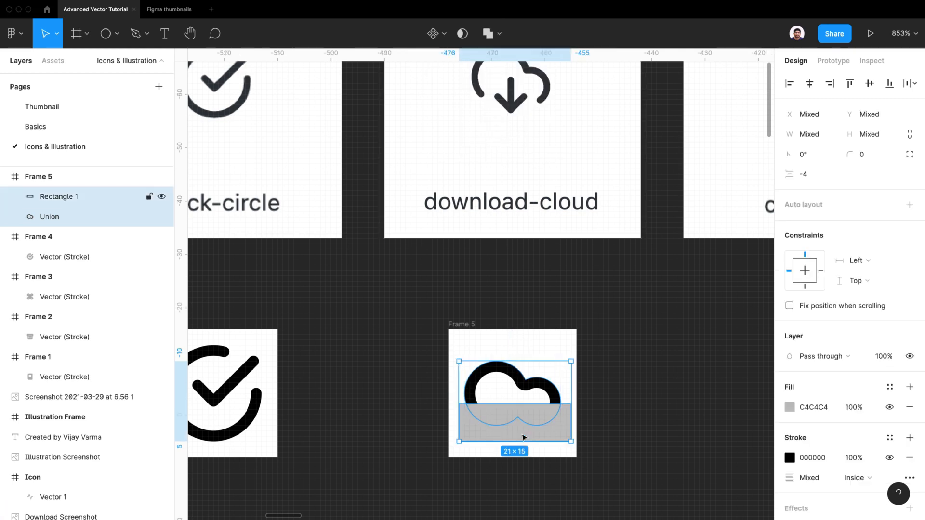
pyautogui.click(502, 36)
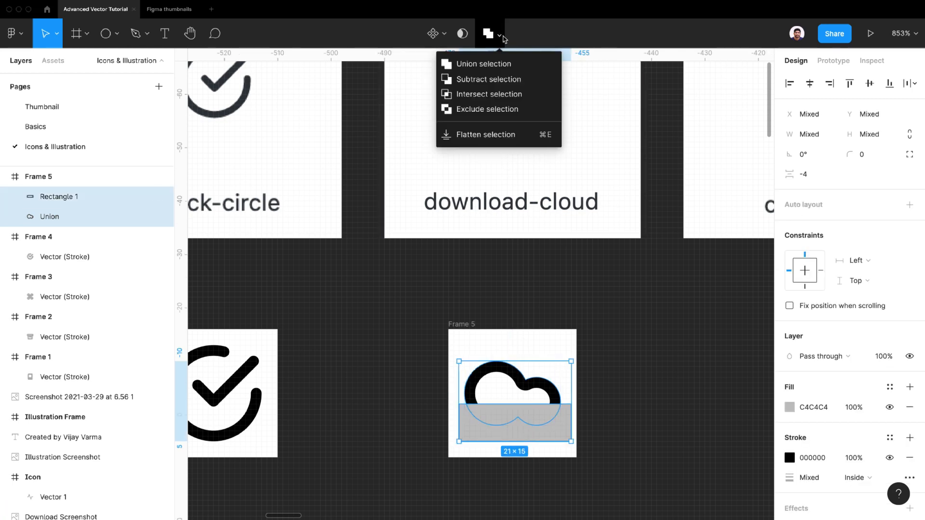
pyautogui.click(488, 80)
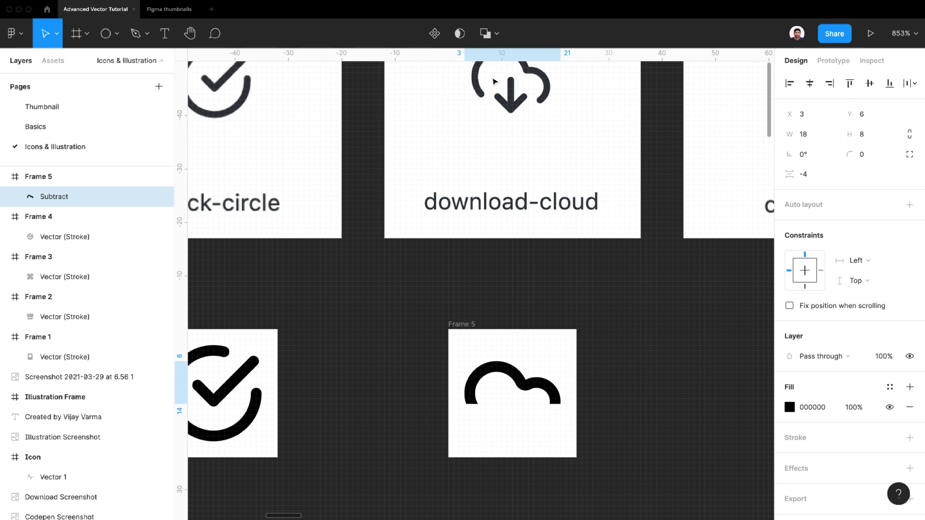
# Step: Delete the rectangle from inside the Subtract group in Frame 5
pyautogui.doubleClick(475, 395)
pyautogui.scroll(3, 512, 425)
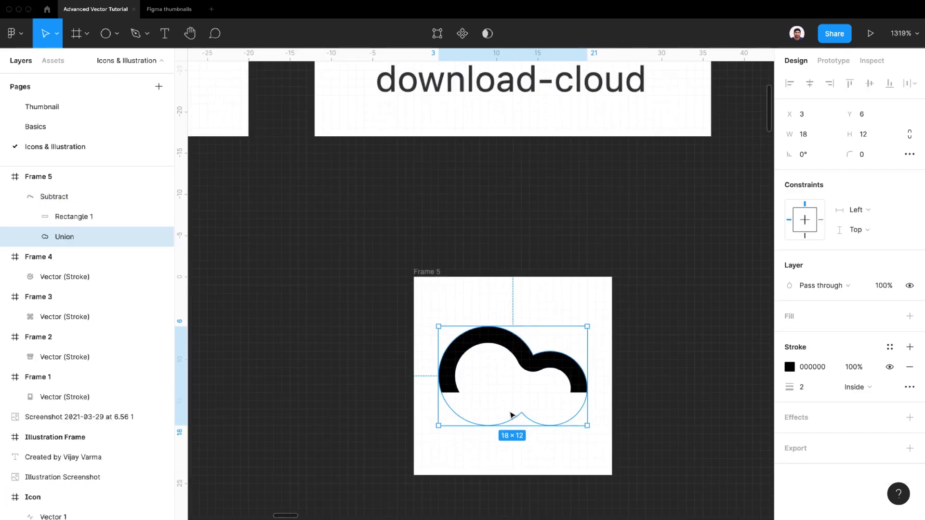
pyautogui.click(60, 217)
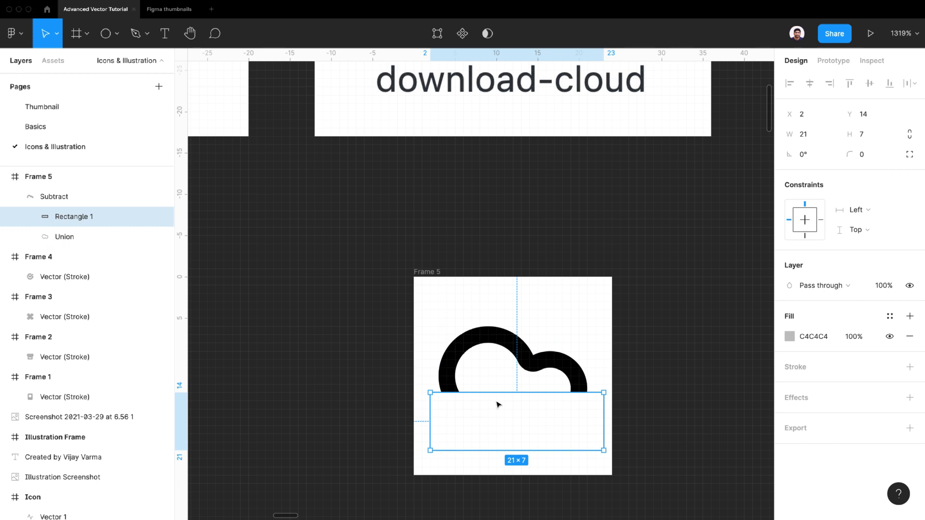
pyautogui.press('Delete')
# Step: Edit the vector points of the flattened cloud and delete the lower junction point between its two lobes
pyautogui.click(458, 373)
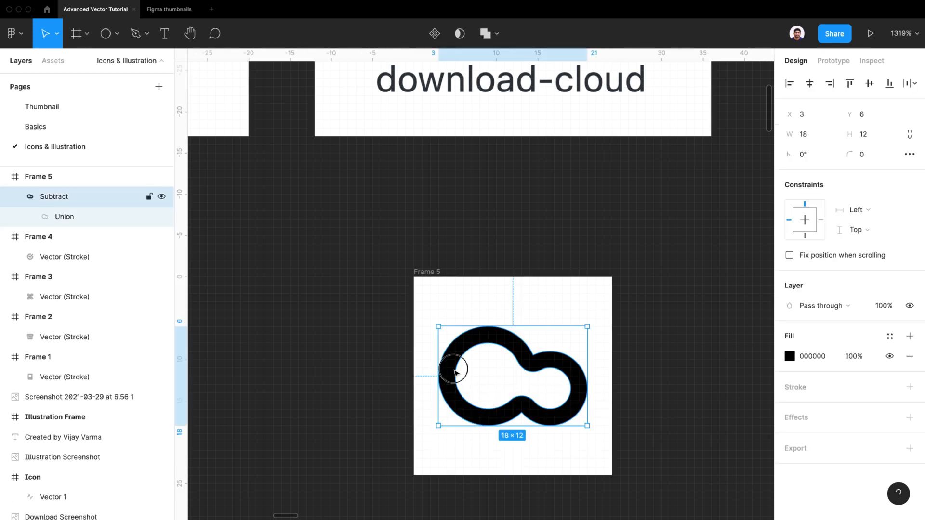
pyautogui.doubleClick(458, 373)
pyautogui.doubleClick(453, 391)
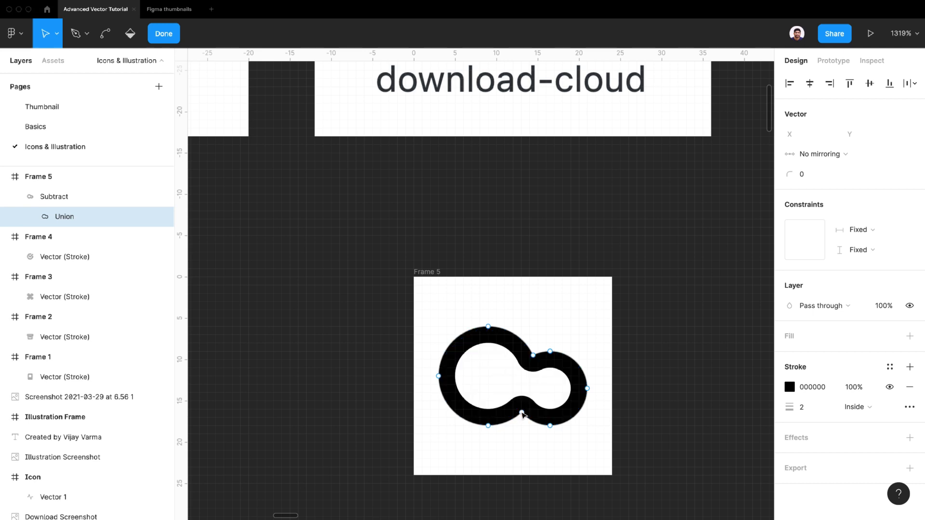
pyautogui.moveTo(522, 413); pyautogui.dragTo(506, 401)
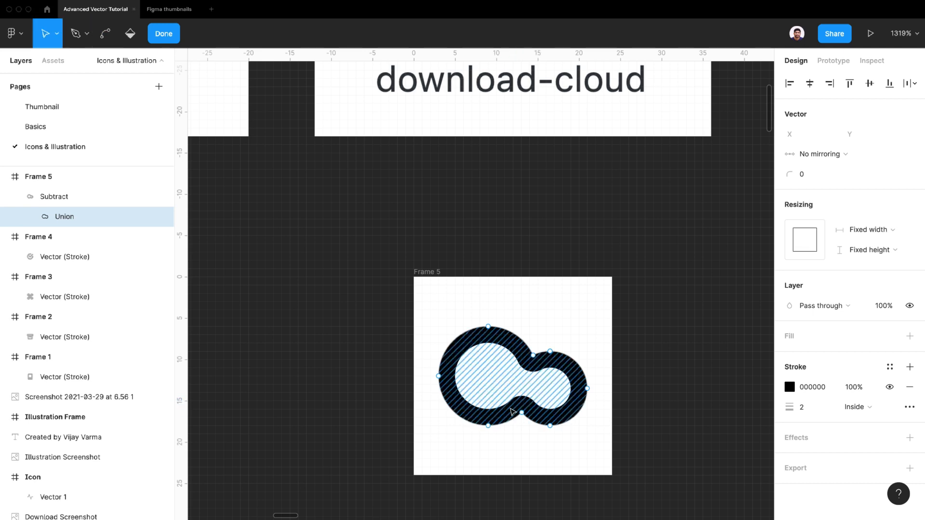
pyautogui.press('super+z')
pyautogui.scroll(-3, 516, 433)
pyautogui.scroll(4, 516, 433)
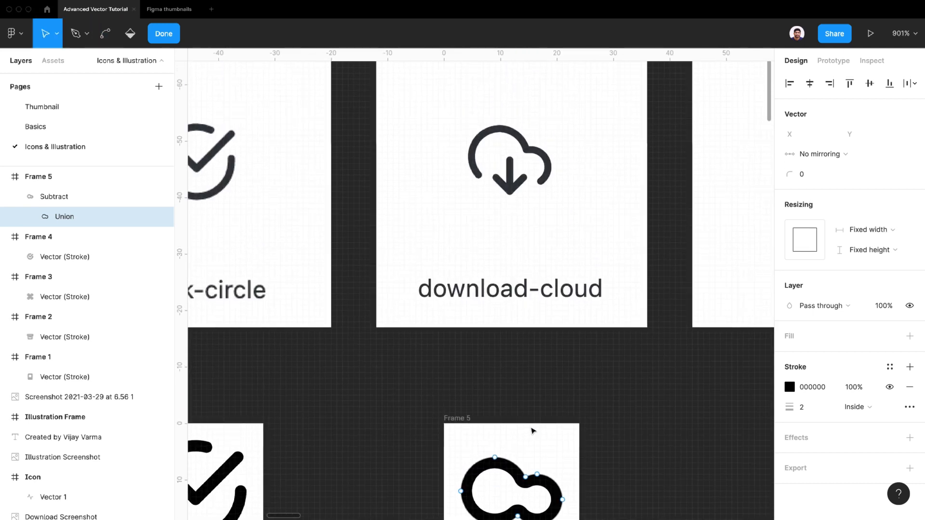
pyautogui.scroll(-5, 530, 431)
pyautogui.scroll(5, 493, 413)
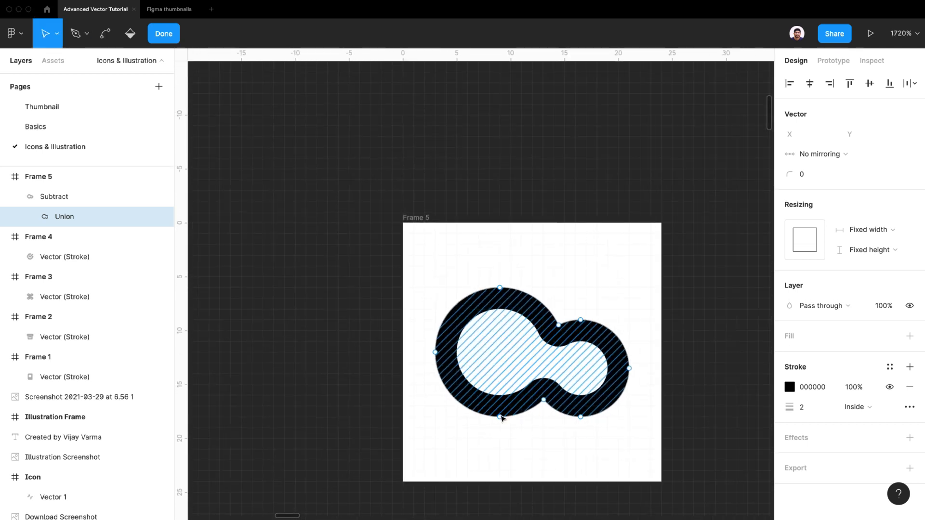
pyautogui.scroll(-3, 502, 418)
pyautogui.scroll(-1, 501, 420)
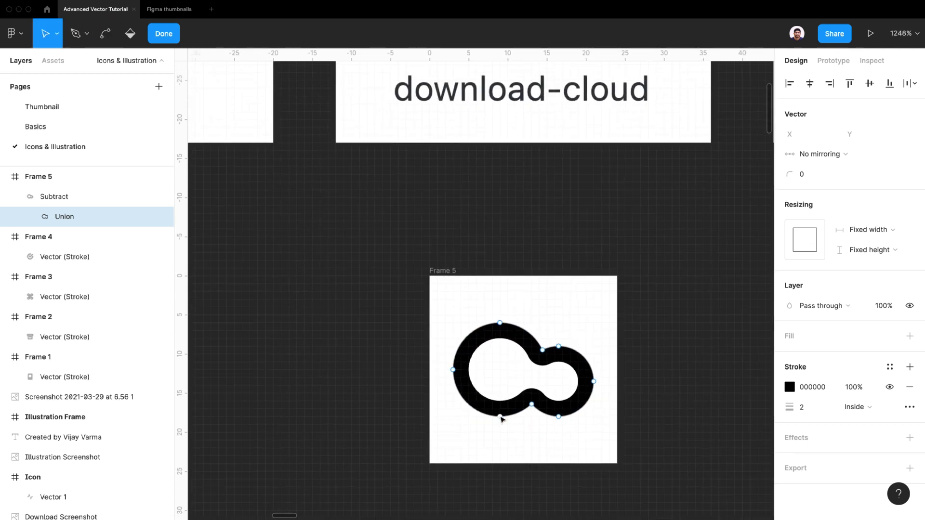
pyautogui.scroll(2, 511, 424)
pyautogui.click(531, 424)
pyautogui.press('Delete')
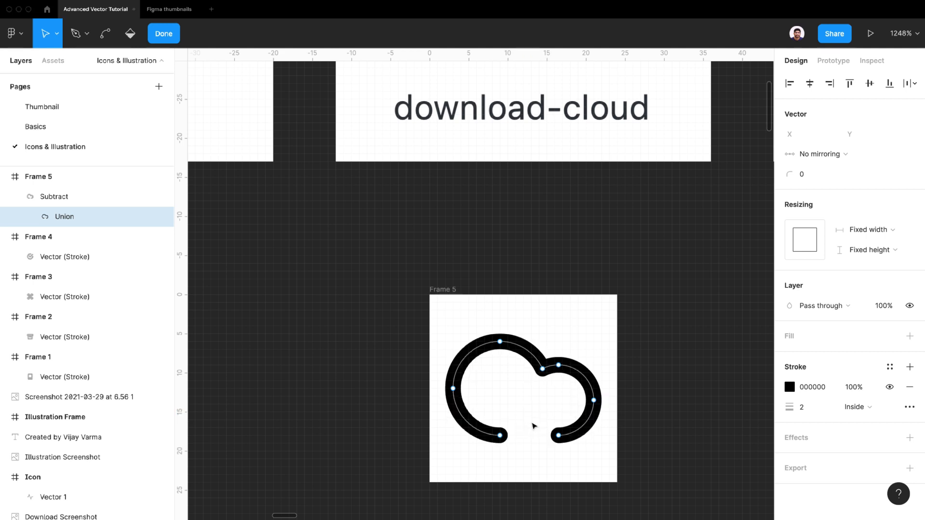
# Step: Add a point on the larger lobe's lower-left curve at about X 5.03, Y 16.5 and delete that lobe's bottom end point
pyautogui.scroll(-3, 533, 428)
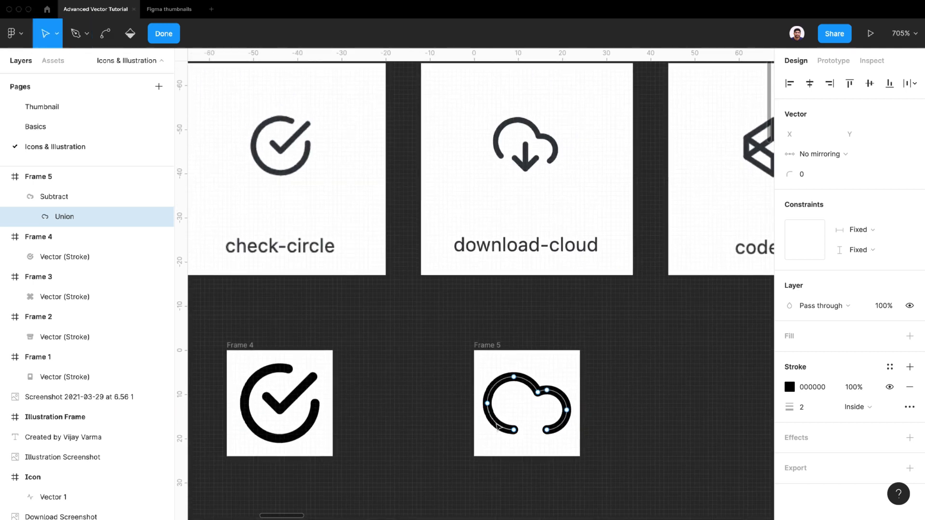
pyautogui.click(85, 33)
pyautogui.click(71, 64)
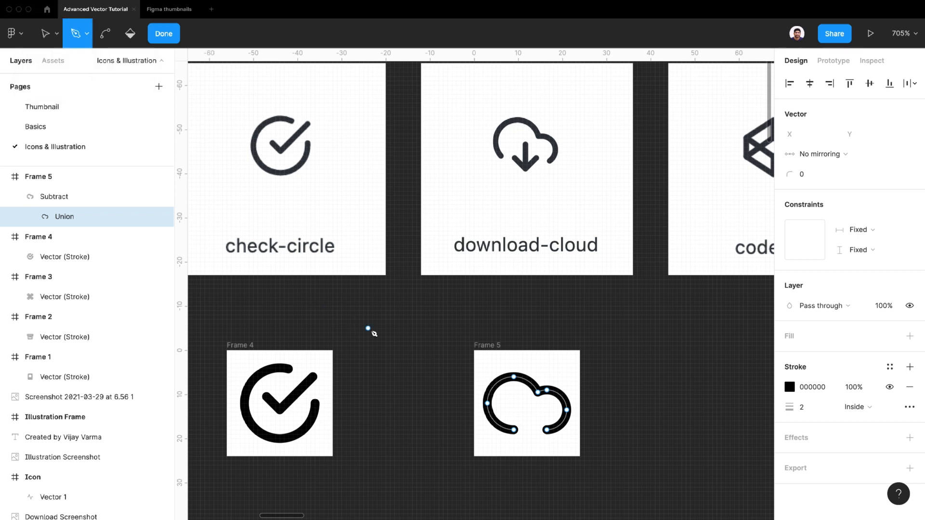
pyautogui.click(499, 426)
pyautogui.press('v')
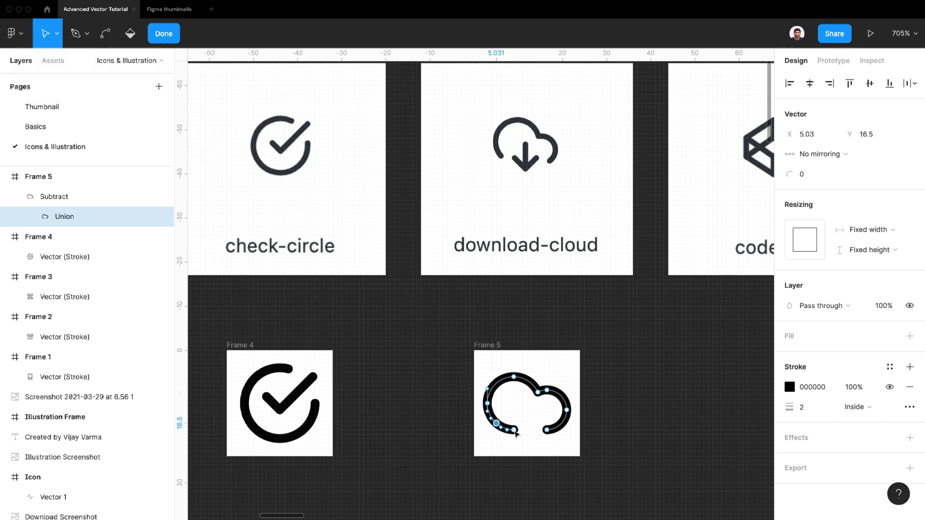
pyautogui.click(515, 430)
pyautogui.press('Delete')
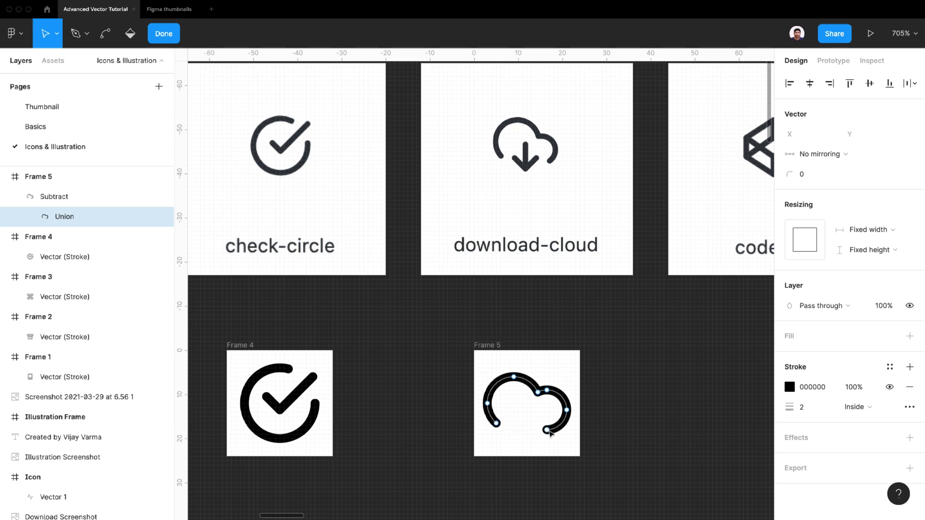
# Step: Add a point on the smaller lobe at about X 19.85, Y 16.5, delete its bottom end point, and finish vector editing
pyautogui.press('Escape')
pyautogui.doubleClick(561, 426)
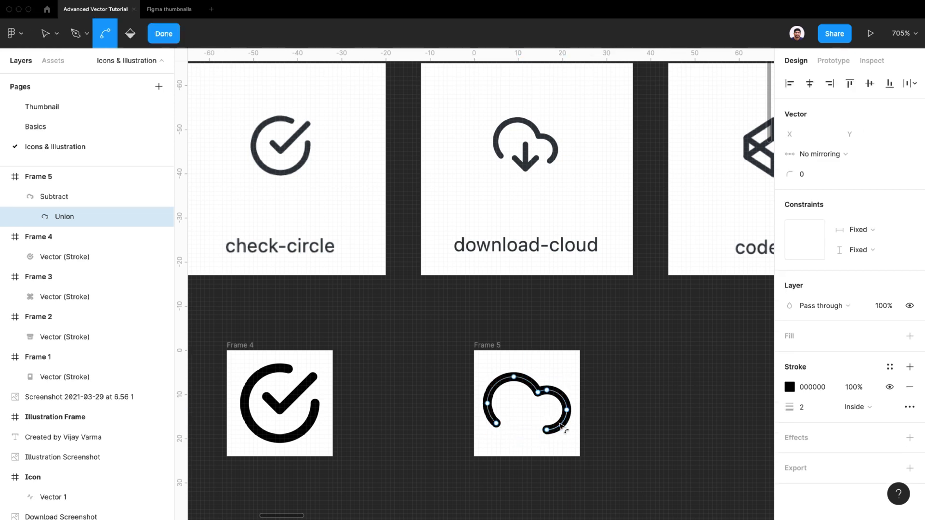
pyautogui.scroll(5, 560, 426)
pyautogui.press('p')
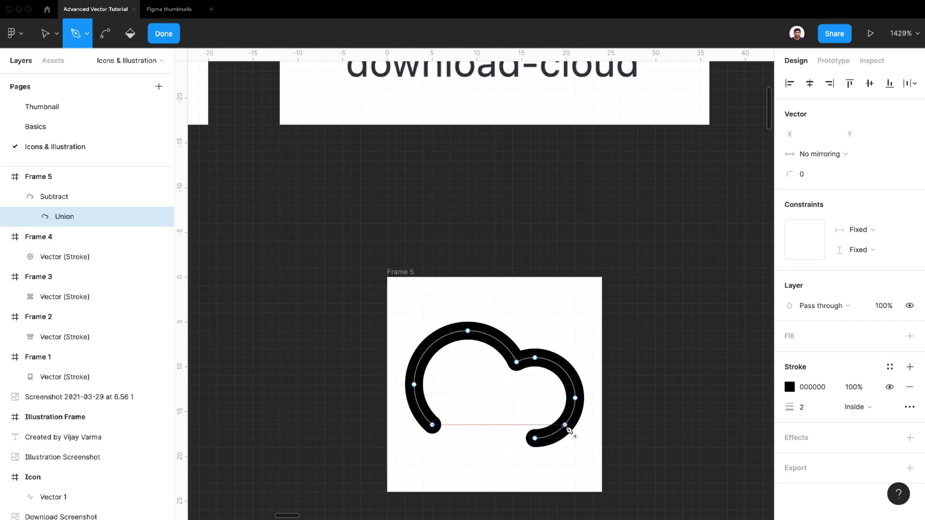
pyautogui.click(565, 425)
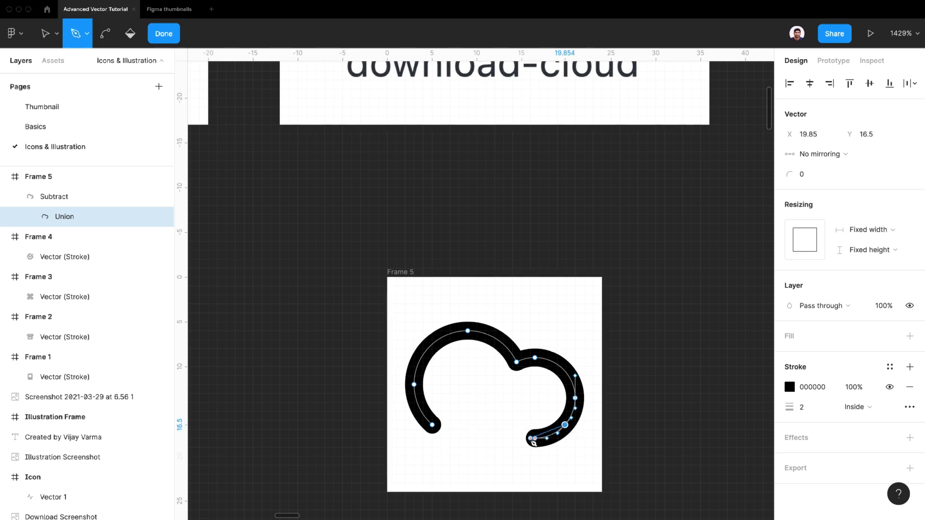
pyautogui.press('v')
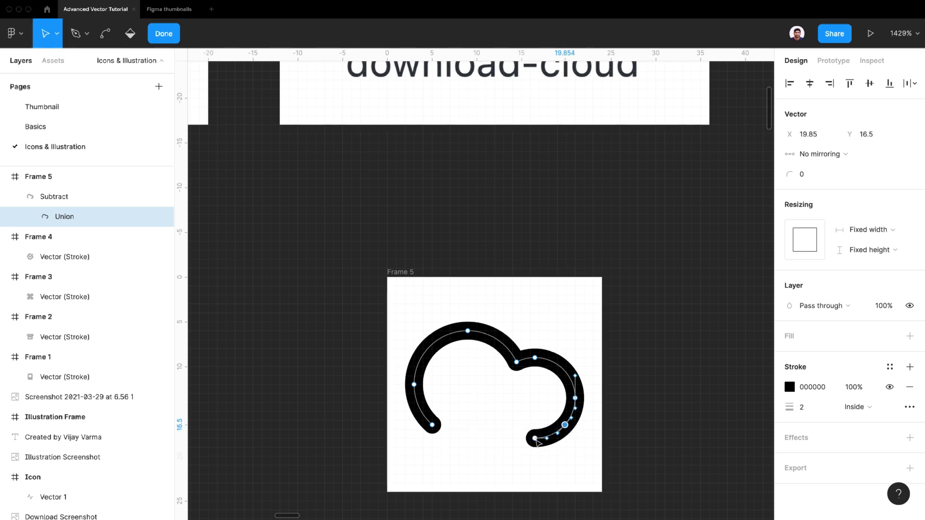
pyautogui.click(536, 440)
pyautogui.press('Delete')
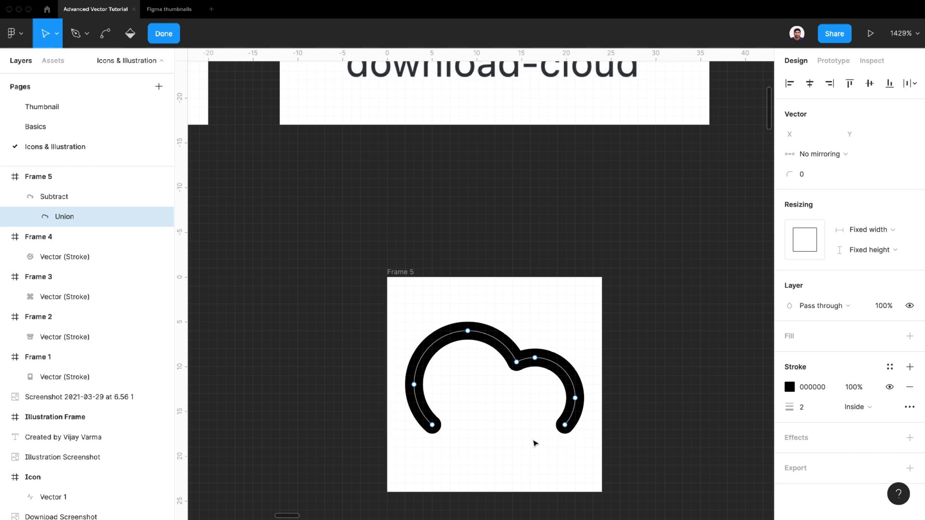
pyautogui.scroll(-5, 535, 443)
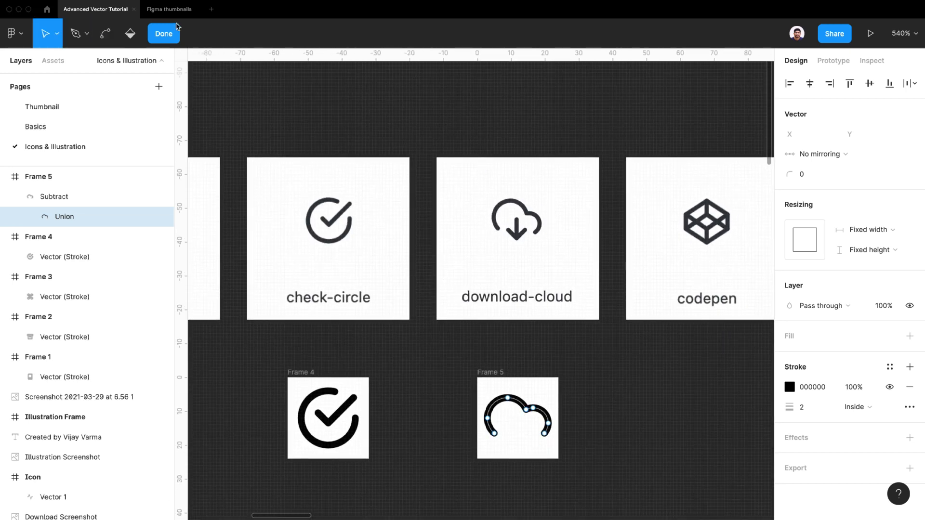
pyautogui.press('Escape')
pyautogui.click(595, 393)
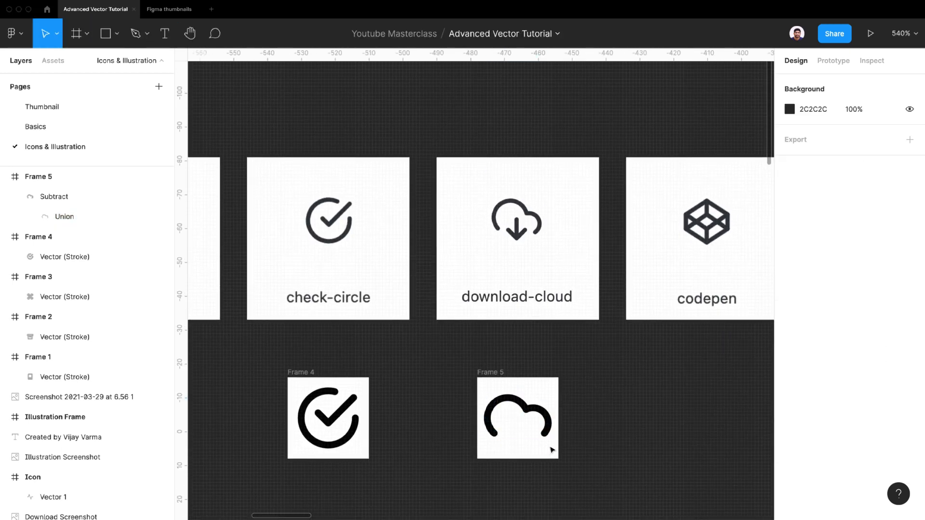
# Step: With the Pen tool, draw a vertical line inside the cloud in Frame 5 from X 12, Y 11.5 to X 12, Y 18
pyautogui.click(522, 400)
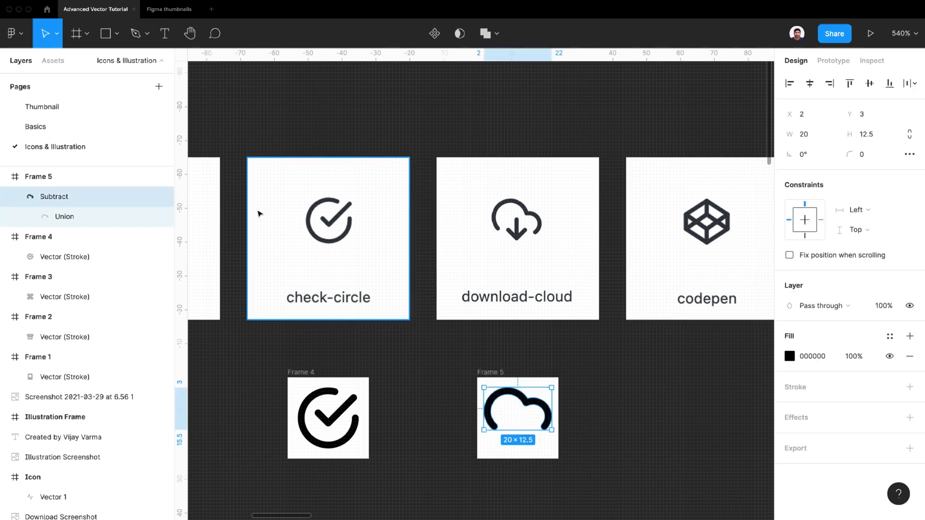
pyautogui.click(147, 33)
pyautogui.click(137, 61)
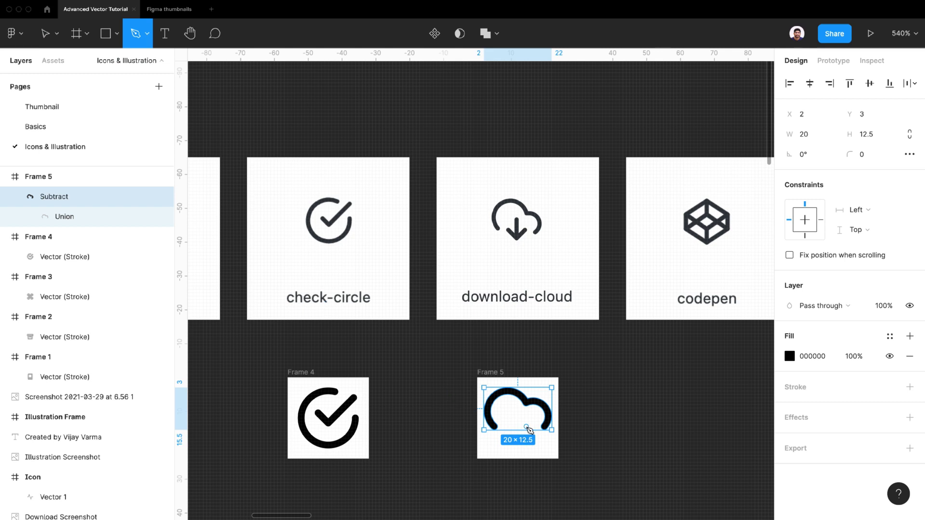
pyautogui.scroll(5, 529, 430)
pyautogui.click(507, 404)
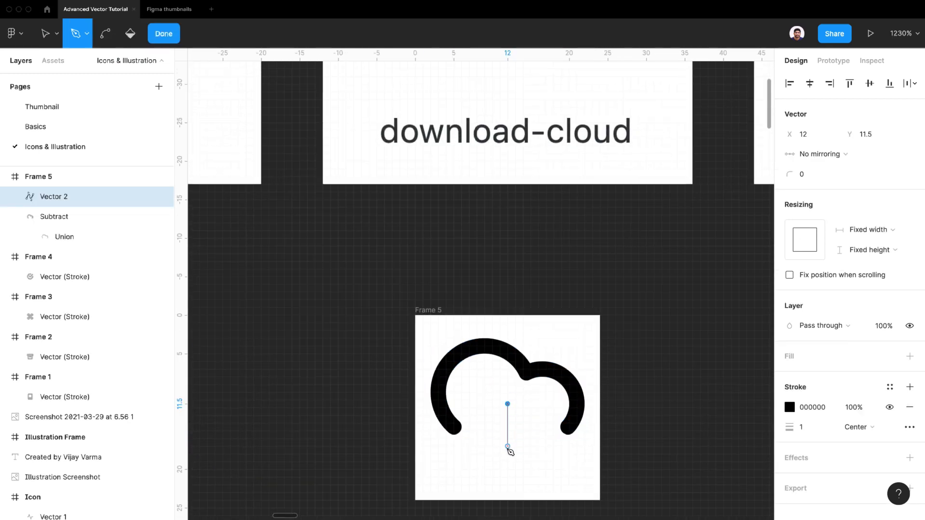
pyautogui.click(507, 454)
# Step: Set the vertical line's stroke weight to 2 with round caps and finish vector editing
pyautogui.click(802, 427)
pyautogui.write('2')
pyautogui.press('Return')
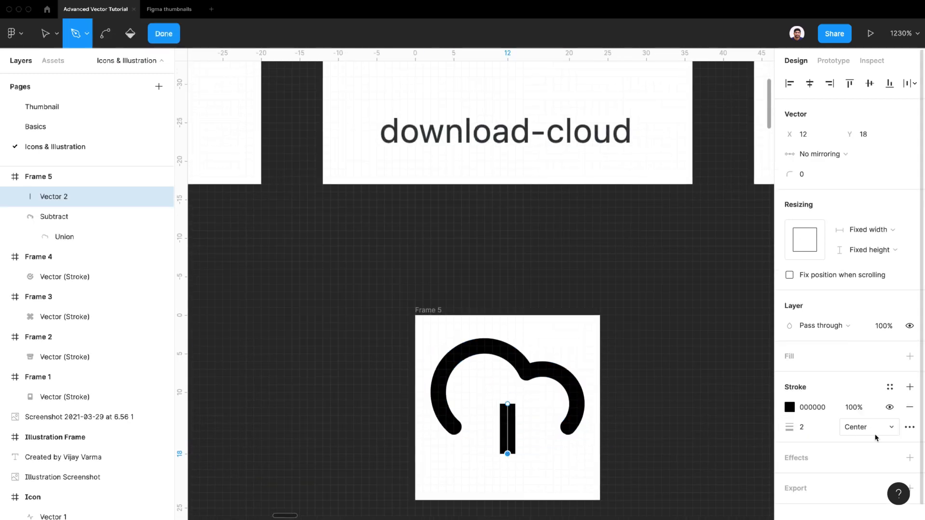
pyautogui.click(910, 426)
pyautogui.click(697, 447)
pyautogui.click(660, 464)
pyautogui.click(507, 404)
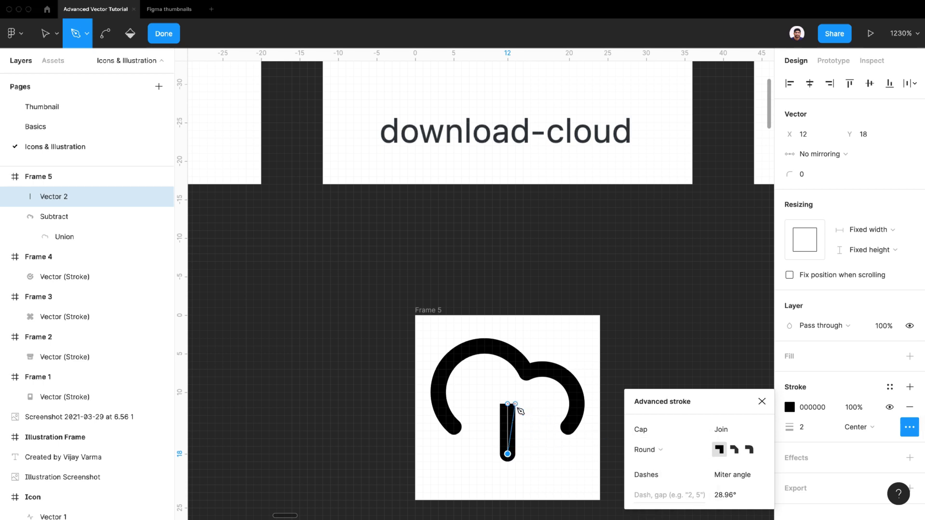
pyautogui.click(652, 450)
pyautogui.click(660, 465)
pyautogui.click(165, 39)
# Step: Draw the arrowhead with the Pen tool through X 15, Y 15, the line's lower end at X 12, Y 18, and X 9, Y 15
pyautogui.press('p')
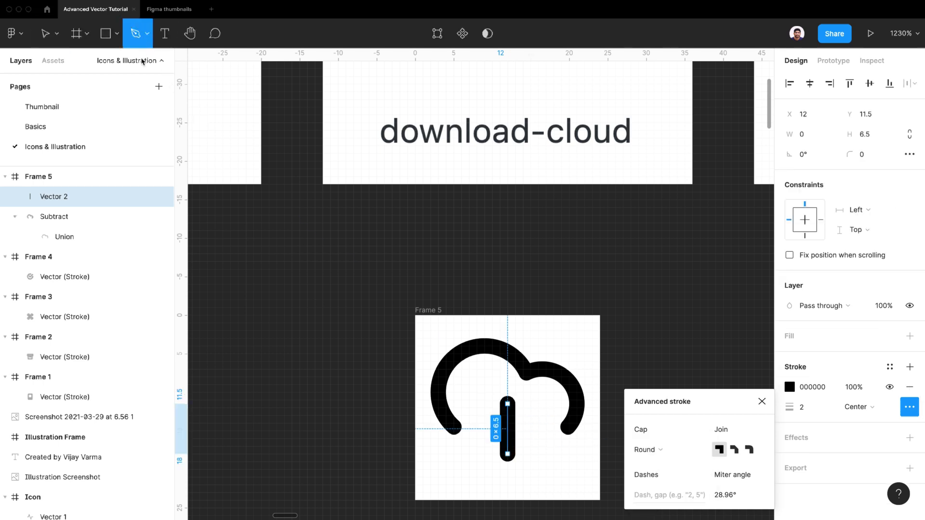
pyautogui.click(508, 454)
pyautogui.click(530, 431)
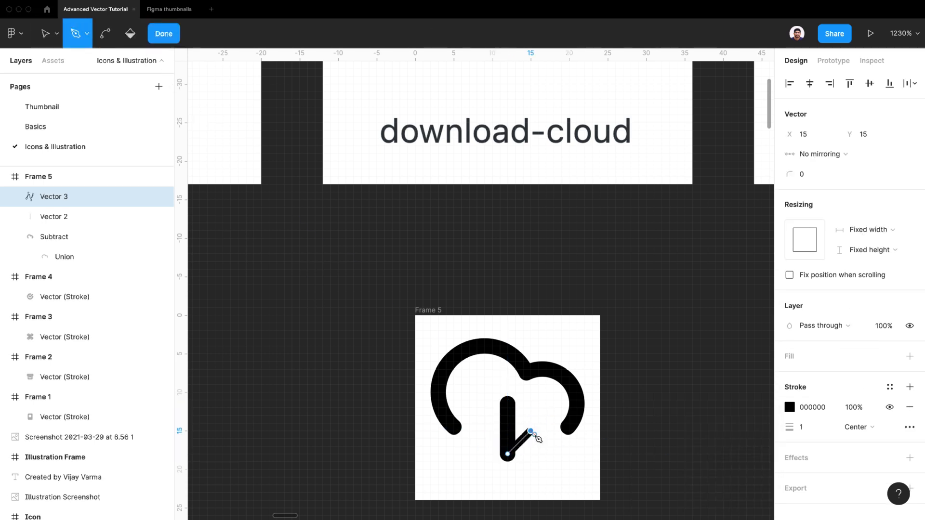
pyautogui.click(484, 431)
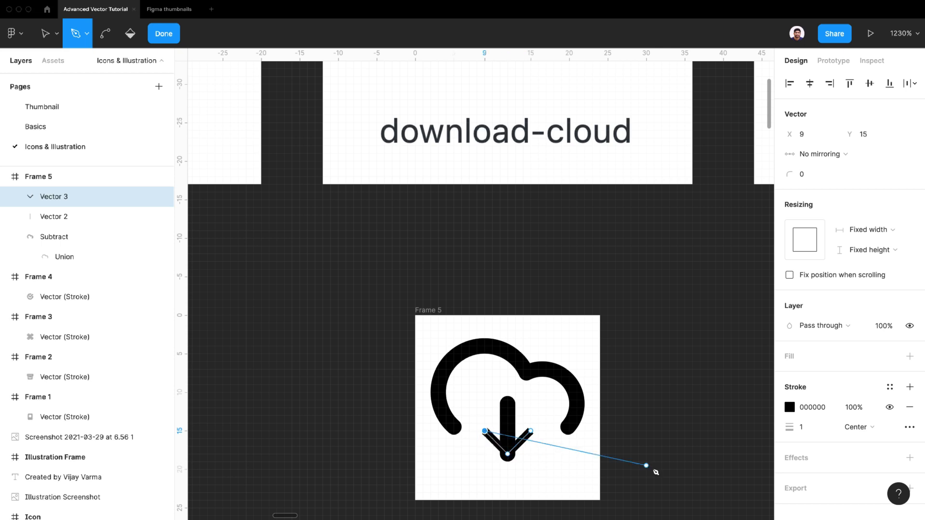
pyautogui.press('Escape')
pyautogui.press('Escape')
# Step: Set the arrowhead's stroke weight to 2 and its caps to Round
pyautogui.click(814, 408)
pyautogui.write('2')
pyautogui.press('Return')
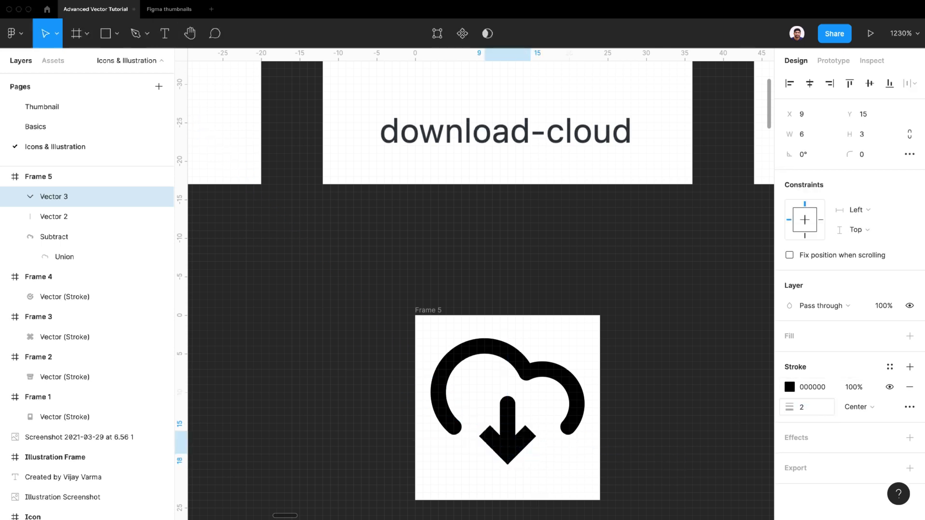
pyautogui.click(908, 408)
pyautogui.click(648, 451)
pyautogui.click(660, 464)
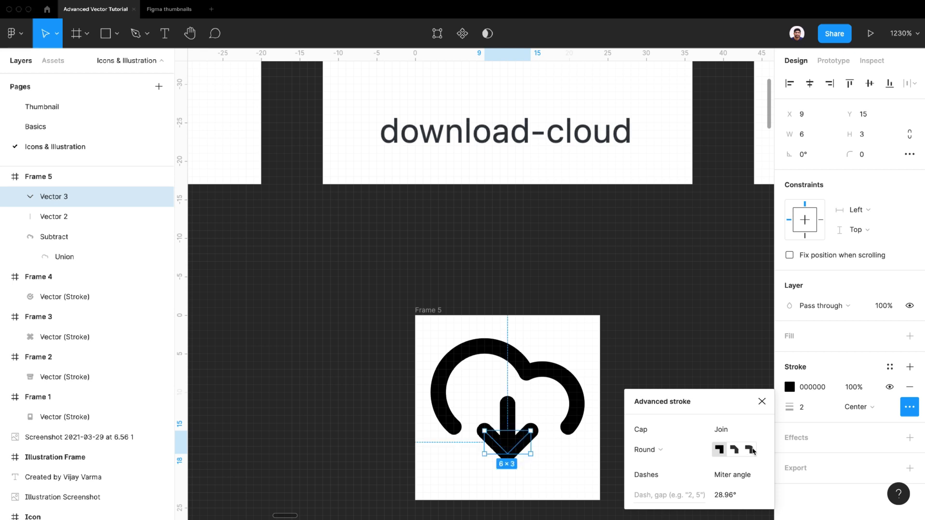
# Step: Move the arrowhead straight down by about 2 units so it forms the tip of the arrow in Frame 5
pyautogui.click(589, 429)
pyautogui.scroll(-5, 580, 472)
pyautogui.scroll(5, 580, 471)
pyautogui.click(538, 445)
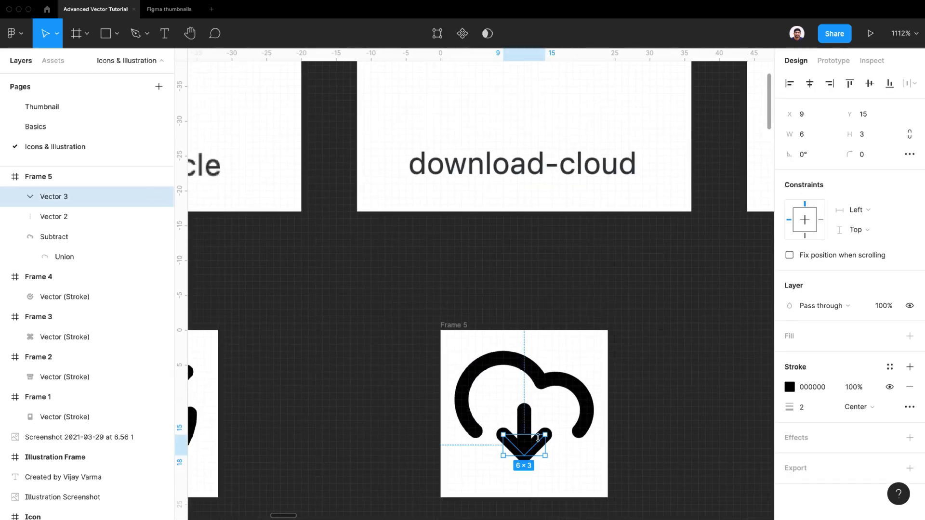
pyautogui.moveTo(540, 444); pyautogui.dragTo(540, 458)
pyautogui.click(661, 448)
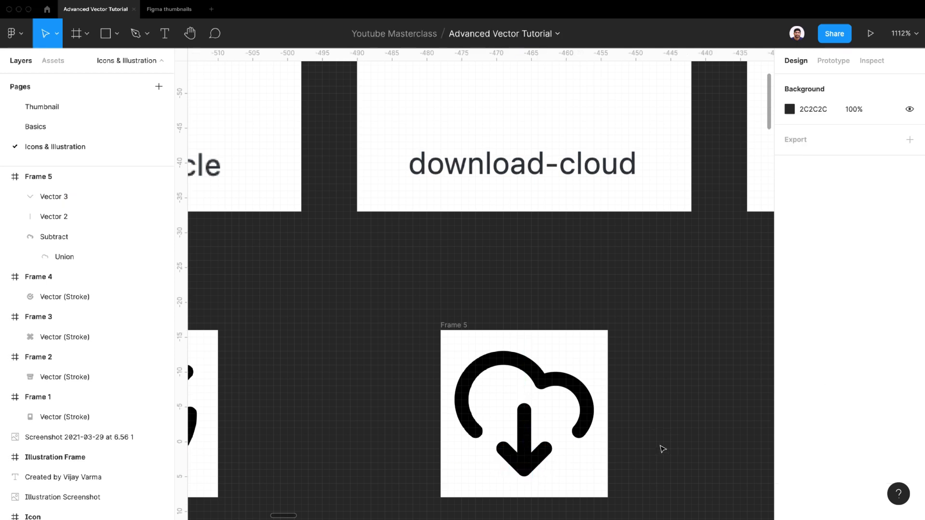
# Step: Select the cloud outline, vertical line and arrowhead in Frame 5 together and flatten them into one vector
pyautogui.scroll(-3, 653, 451)
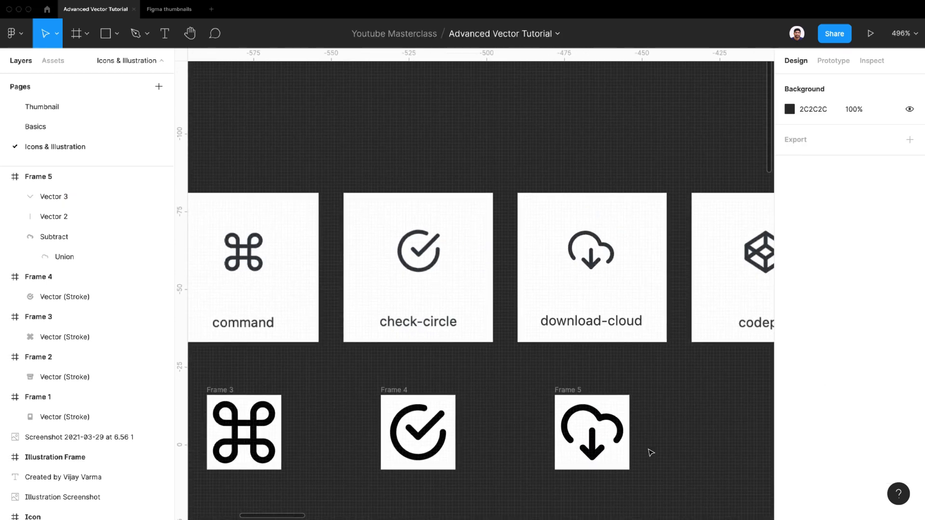
pyautogui.keyDown('super'); pyautogui.click(586, 410); pyautogui.keyUp('super')
pyautogui.keyDown('shift'); pyautogui.keyDown('super'); pyautogui.click(592, 438); pyautogui.keyUp('super'); pyautogui.keyUp('shift')
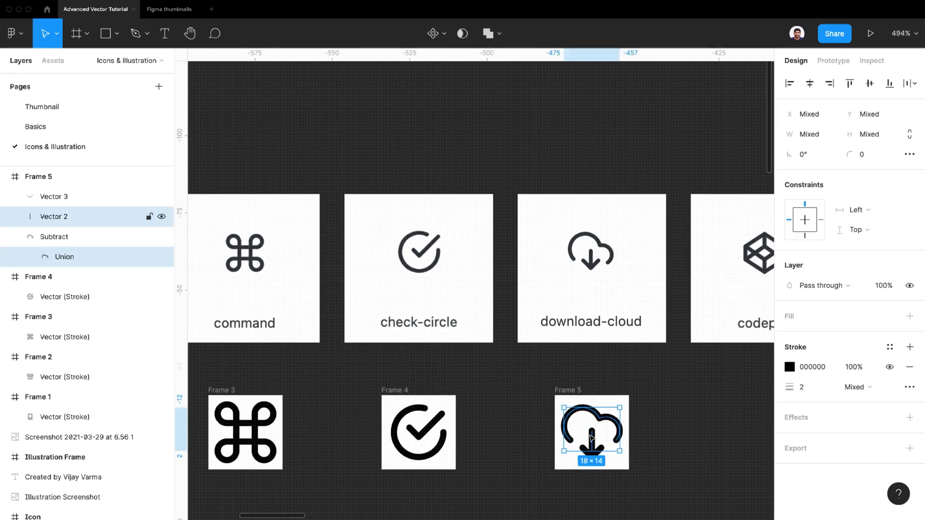
pyautogui.keyDown('shift'); pyautogui.keyDown('super'); pyautogui.click(586, 451); pyautogui.keyUp('super'); pyautogui.keyUp('shift')
pyautogui.click(492, 34)
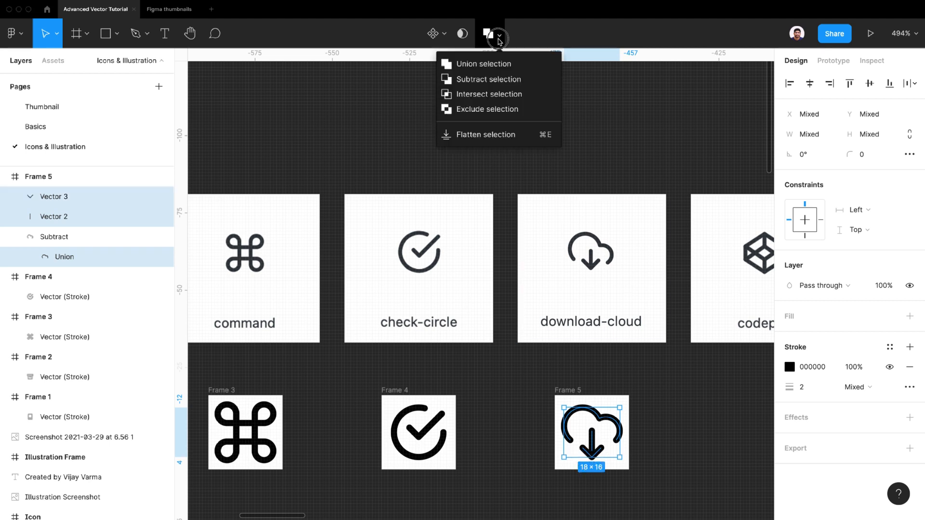
pyautogui.click(493, 132)
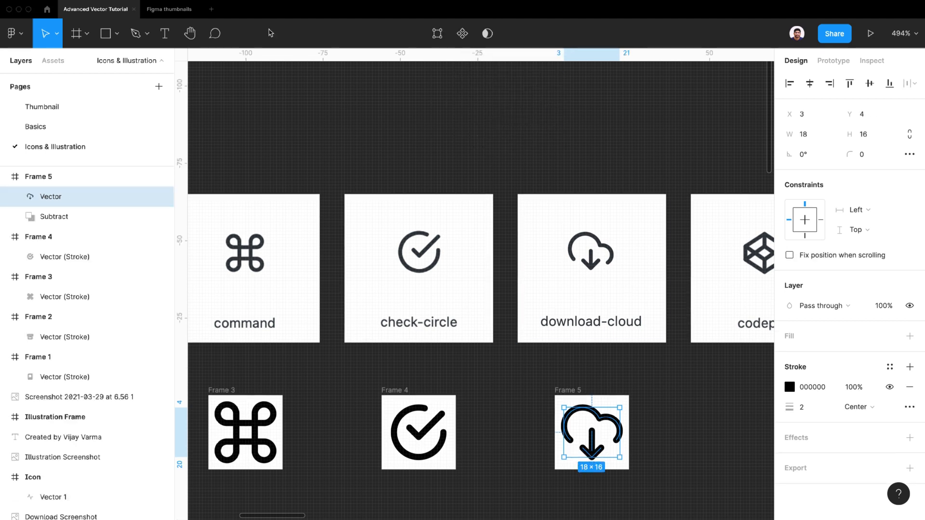
# Step: Outline the stroke of the flattened download-cloud vector and deselect it
pyautogui.moveTo(208, 2)
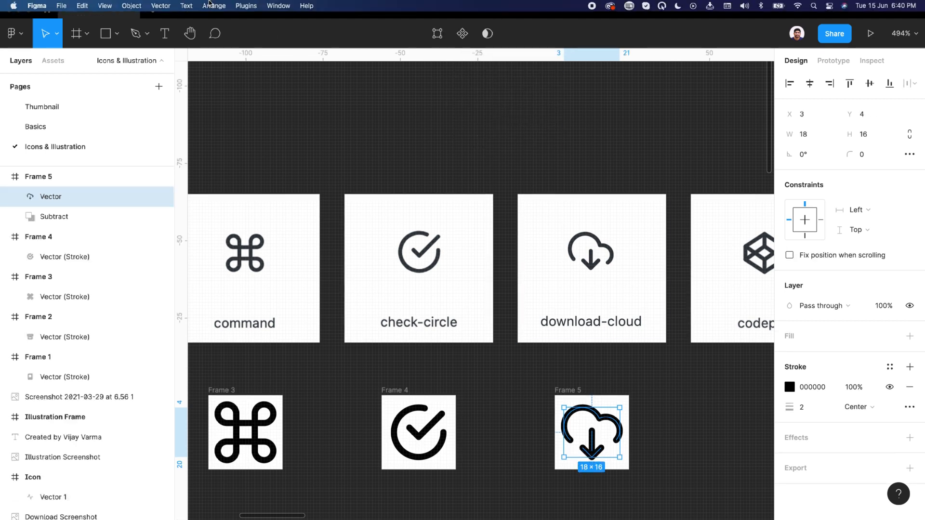
pyautogui.click(132, 7)
pyautogui.click(161, 248)
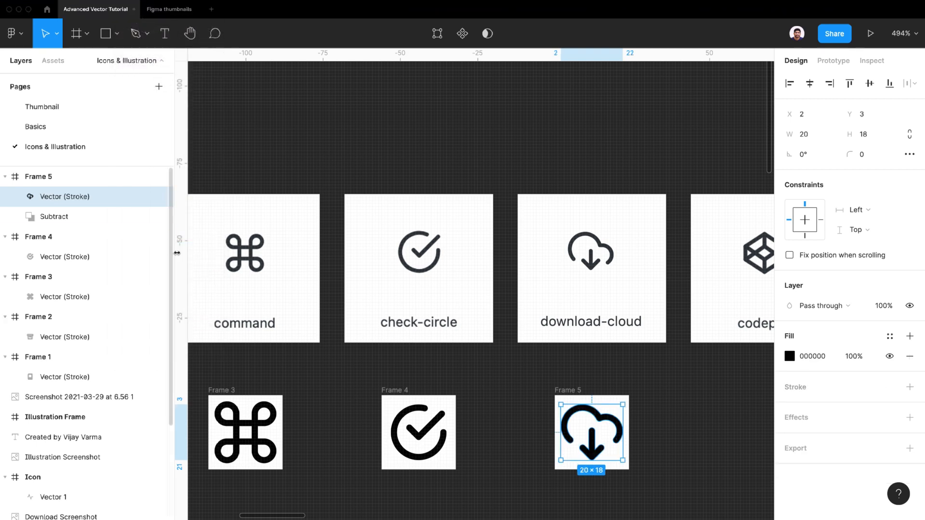
pyautogui.click(646, 417)
# Step: Create a 24 × 24 frame beneath the codepen reference and move it to X -422, Y -17
pyautogui.scroll(-5, 538, 429)
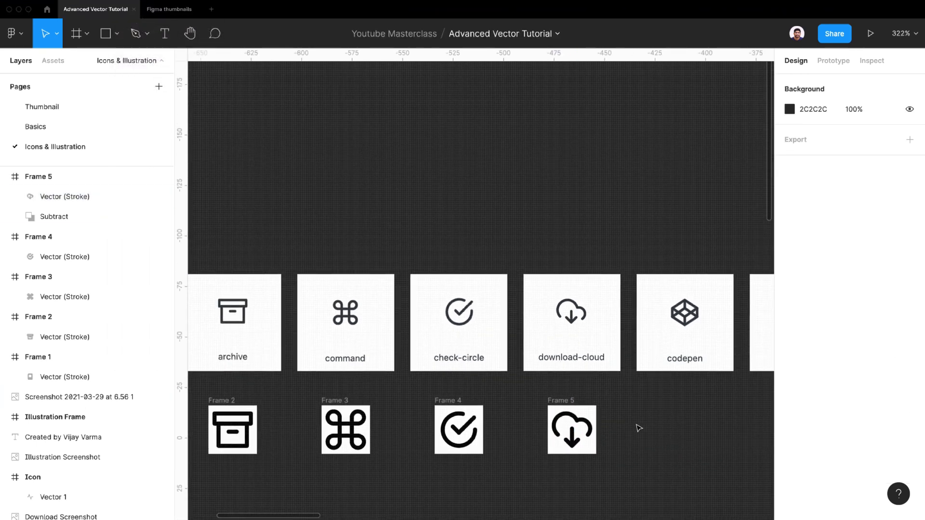
pyautogui.hscroll(5, 640, 428)
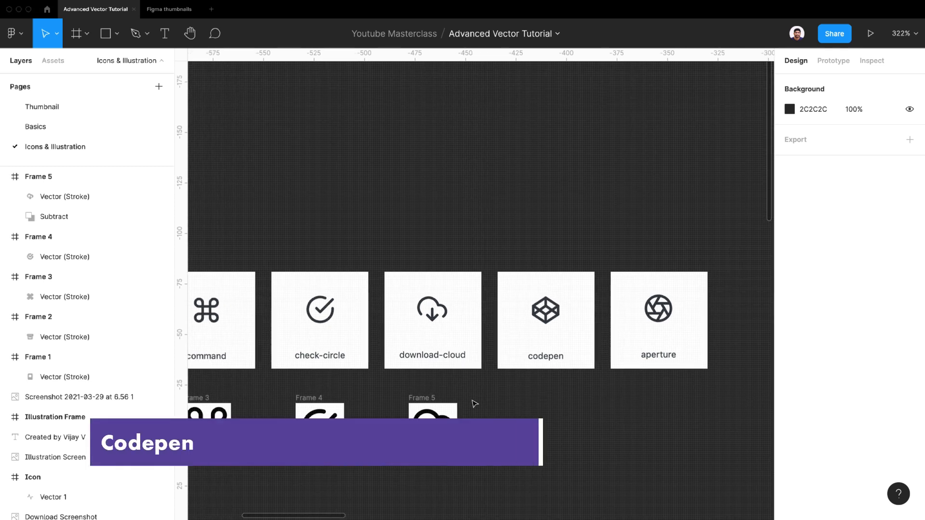
pyautogui.scroll(5, 559, 419)
pyautogui.press('f')
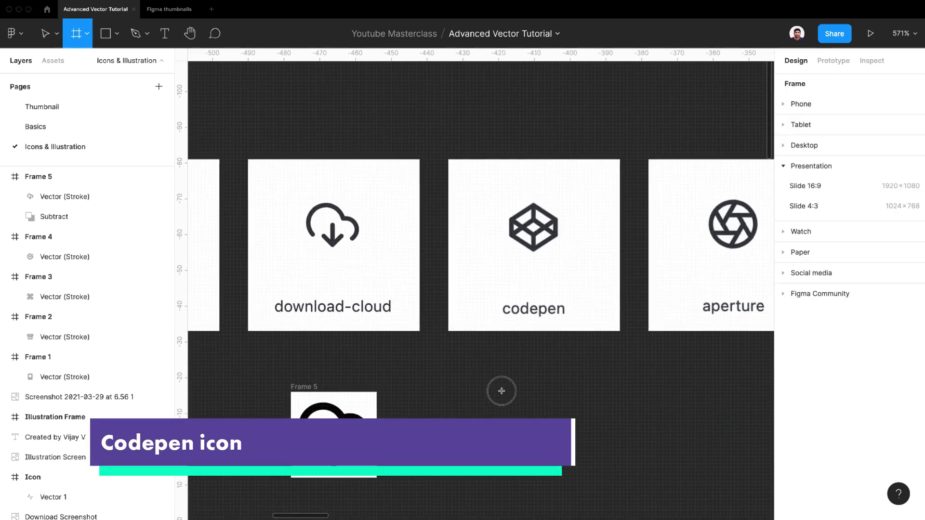
pyautogui.moveTo(498, 392); pyautogui.dragTo(584, 478)
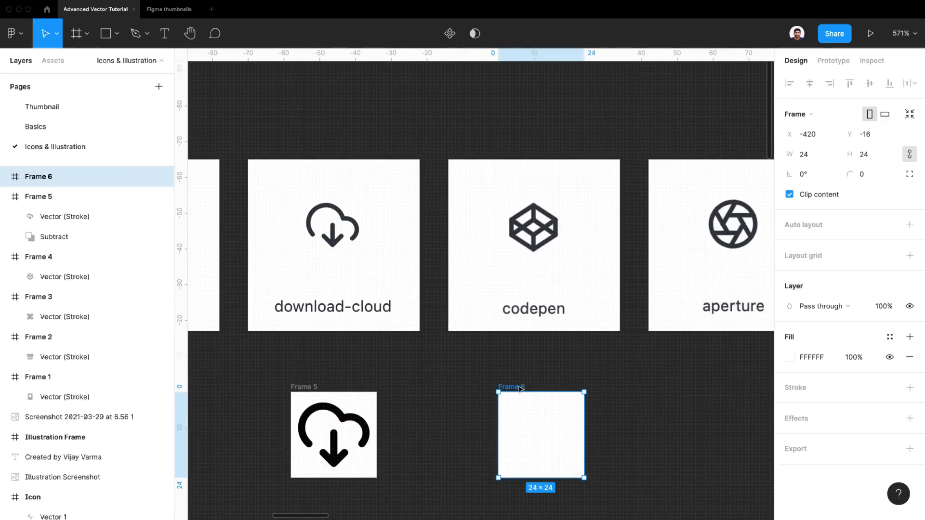
pyautogui.moveTo(513, 384)
pyautogui.mouseDown()
pyautogui.moveTo(504, 372)
pyautogui.moveTo(506, 386)
pyautogui.mouseUp()
# Step: Draw a polygon about 9 × 9 in Frame 6 and widen it to 18 × 9
pyautogui.press('r')
pyautogui.hscroll(1, 486, 405)
pyautogui.scroll(1, 474, 407)
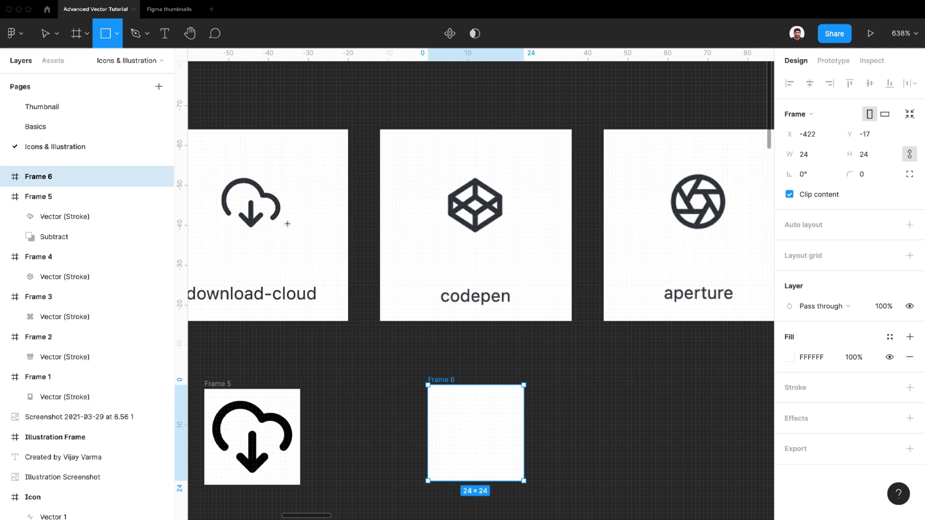
pyautogui.click(117, 34)
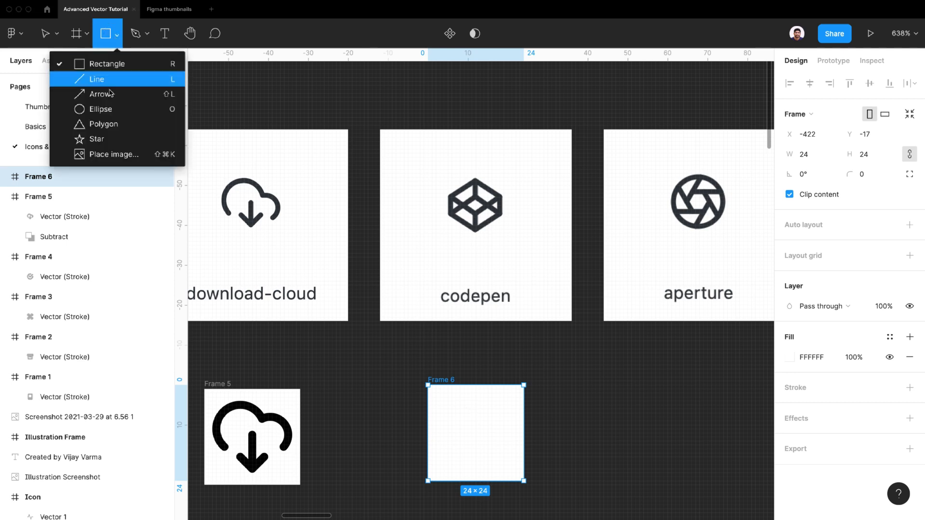
pyautogui.click(108, 123)
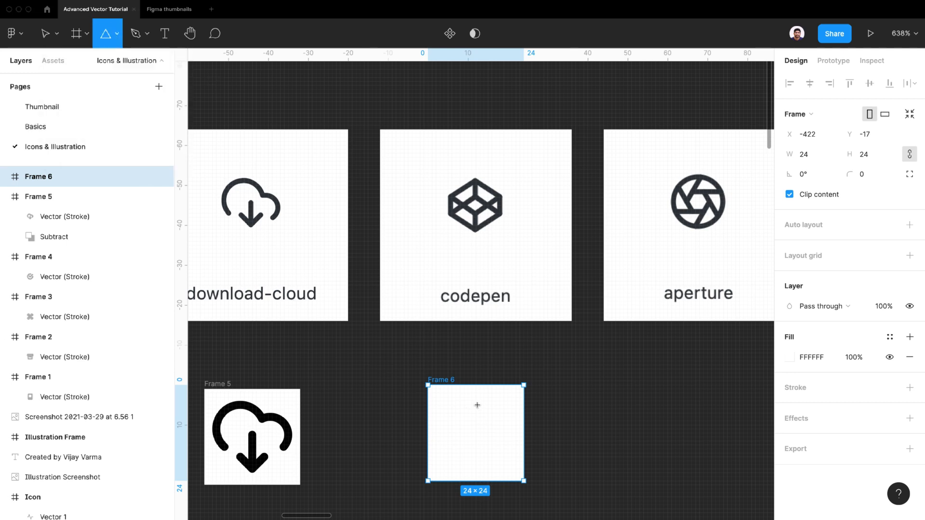
pyautogui.moveTo(476, 405); pyautogui.dragTo(439, 441)
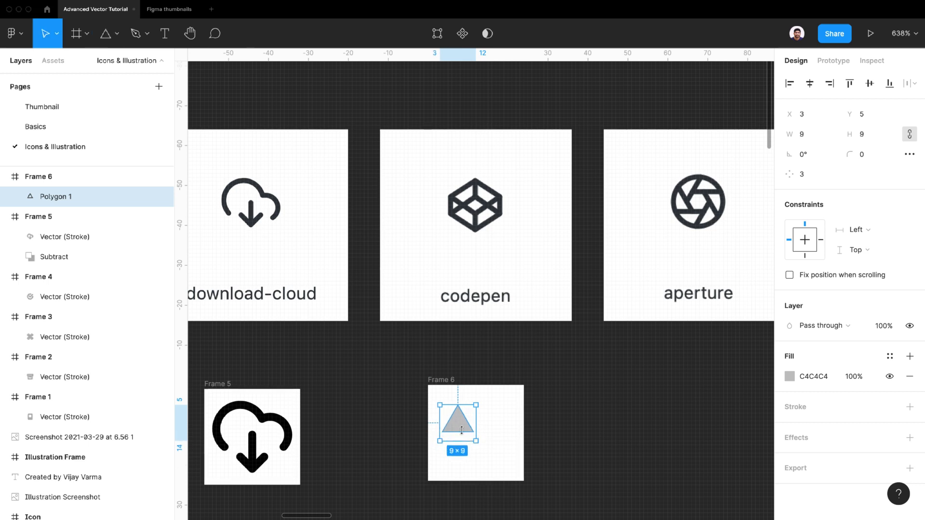
pyautogui.moveTo(477, 417); pyautogui.dragTo(512, 417)
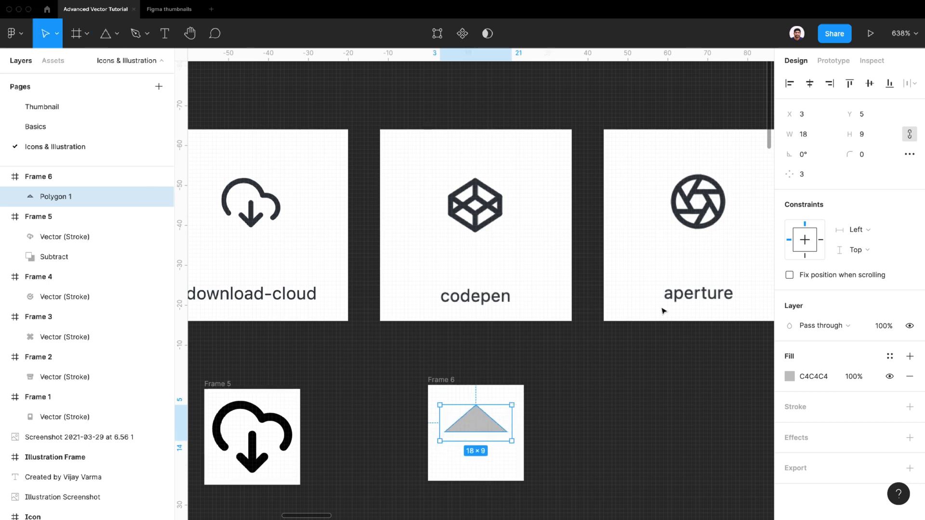
# Step: Set the polygon's point count to 4 to turn it into a diamond
pyautogui.click(803, 175)
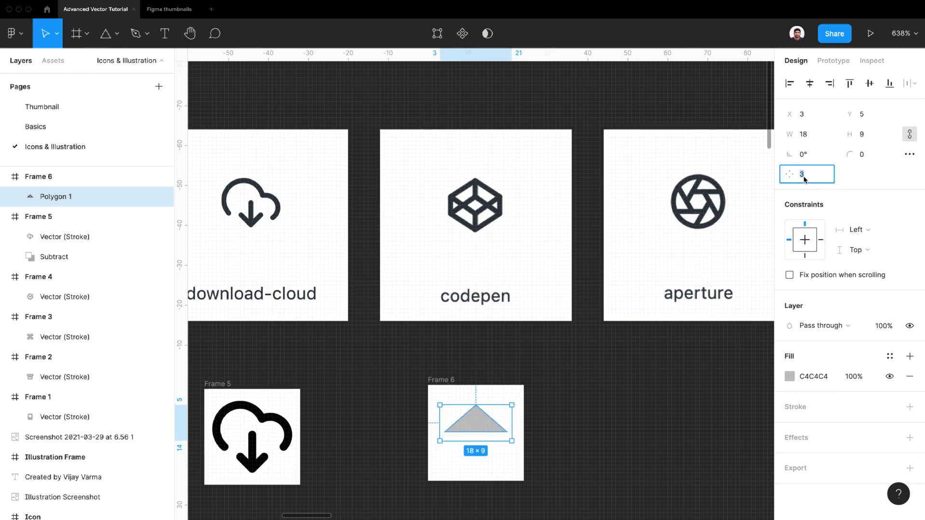
pyautogui.write('4')
pyautogui.press('Return')
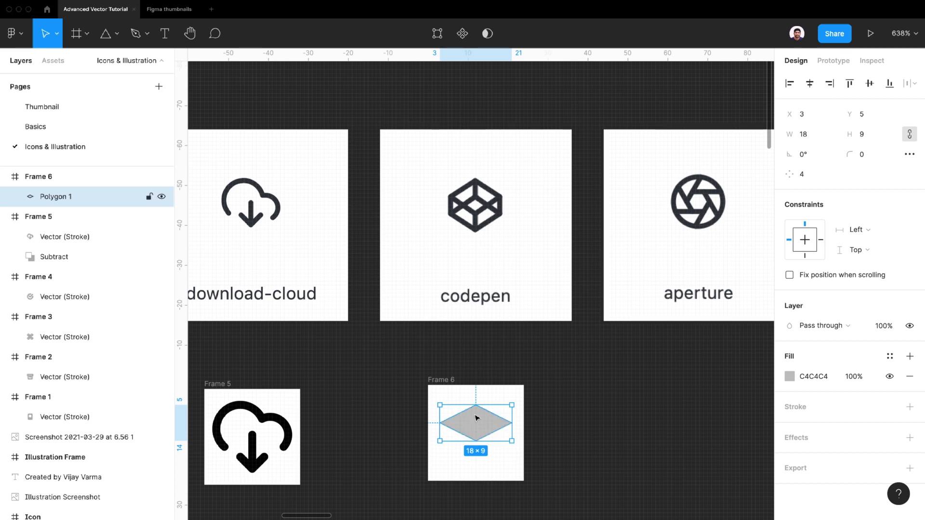
# Step: Add a stroke of weight 2 to the diamond and align it to Center
pyautogui.click(909, 407)
pyautogui.click(815, 448)
pyautogui.write('2')
pyautogui.press('Return')
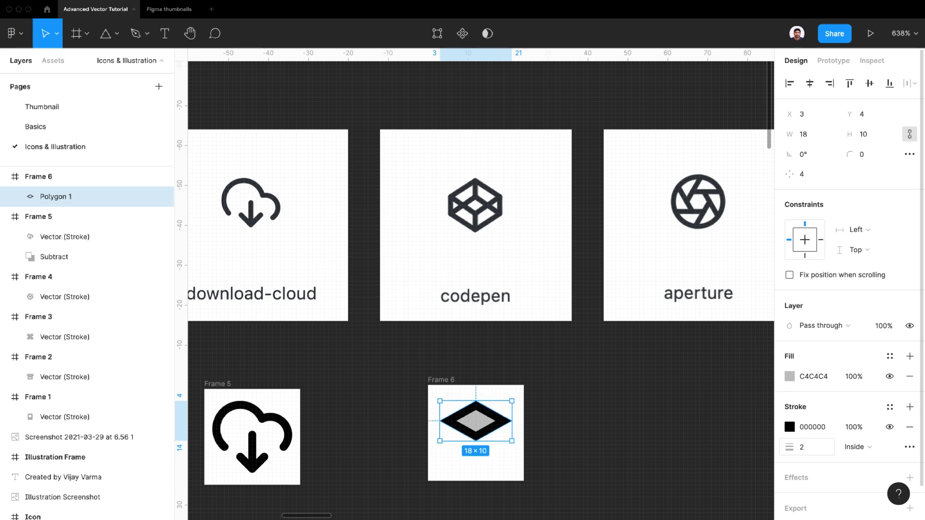
pyautogui.click(854, 447)
pyautogui.click(861, 430)
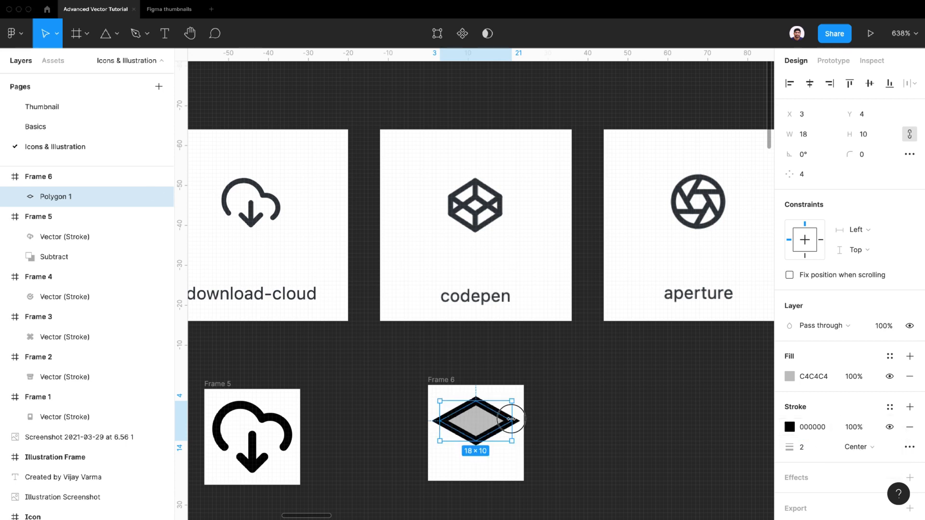
# Step: Resize the diamond to 16 × 8, place it at X 4, Y 4, and check its spacing to the frame edges
pyautogui.moveTo(511, 440); pyautogui.dragTo(472, 432)
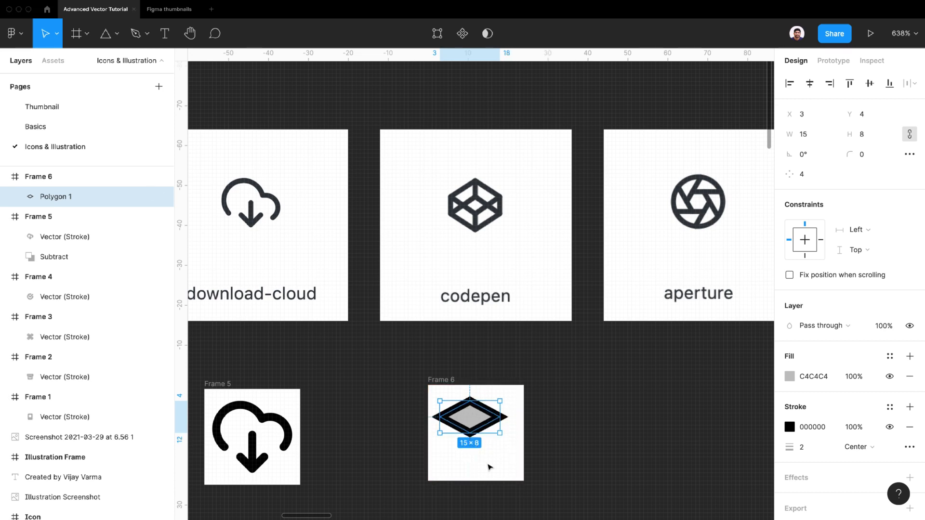
pyautogui.press('Right')
pyautogui.press('Right')
pyautogui.press('alt')
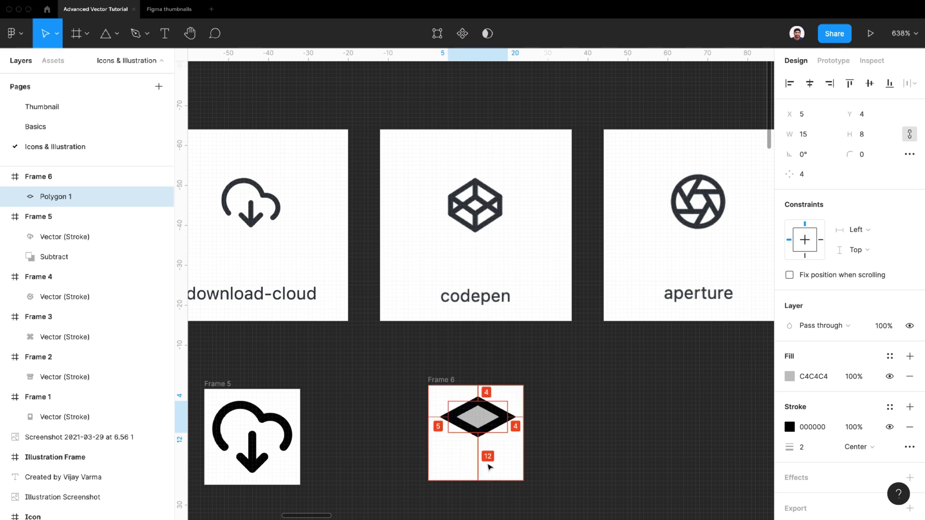
pyautogui.press('Left')
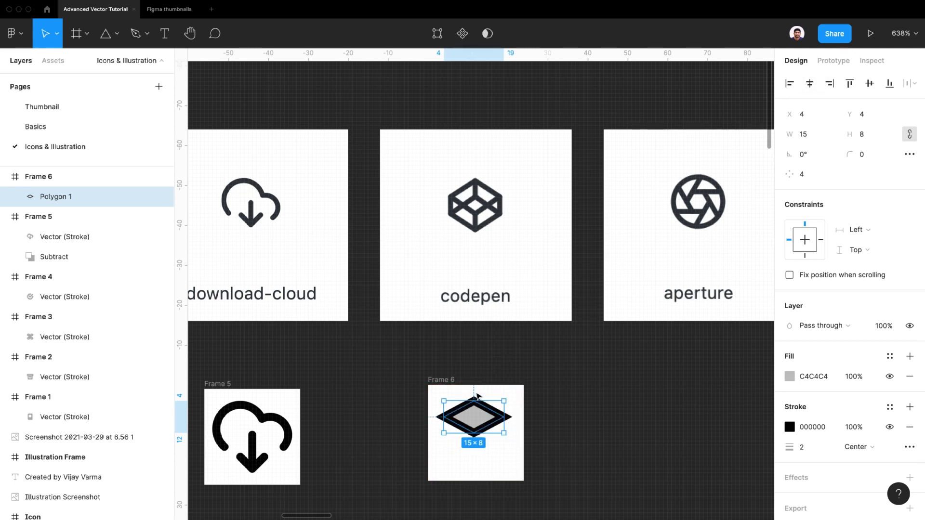
pyautogui.press('alt')
pyautogui.moveTo(502, 414); pyautogui.dragTo(507, 415)
pyautogui.press('alt')
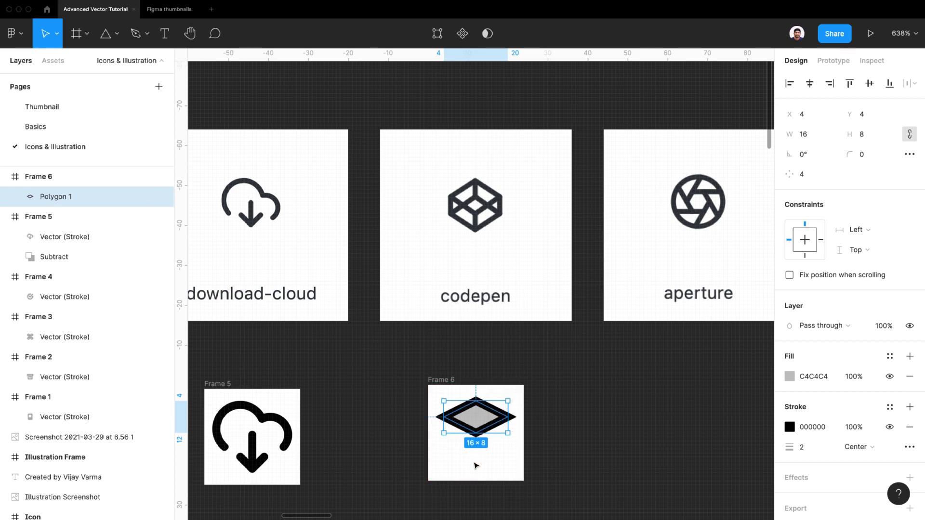
# Step: Give the diamond's stroke a round join and remove its fill
pyautogui.click(910, 447)
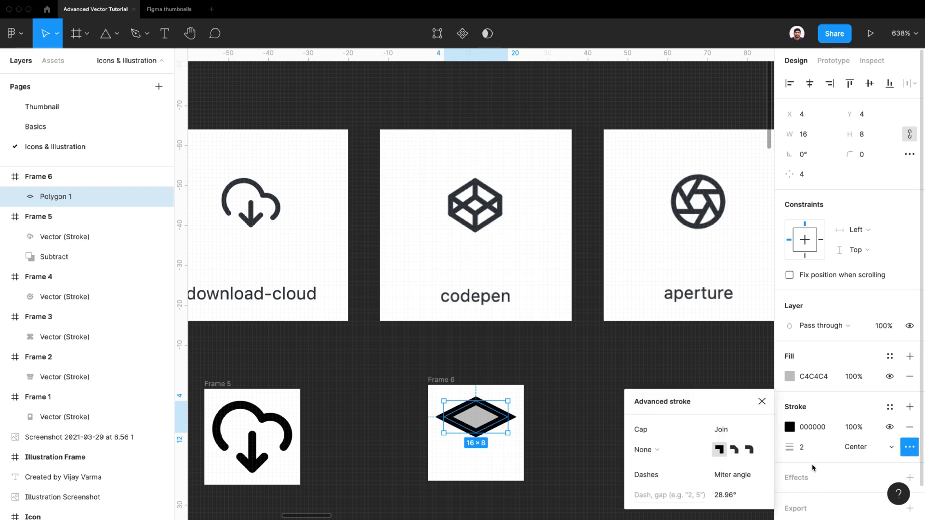
pyautogui.click(755, 453)
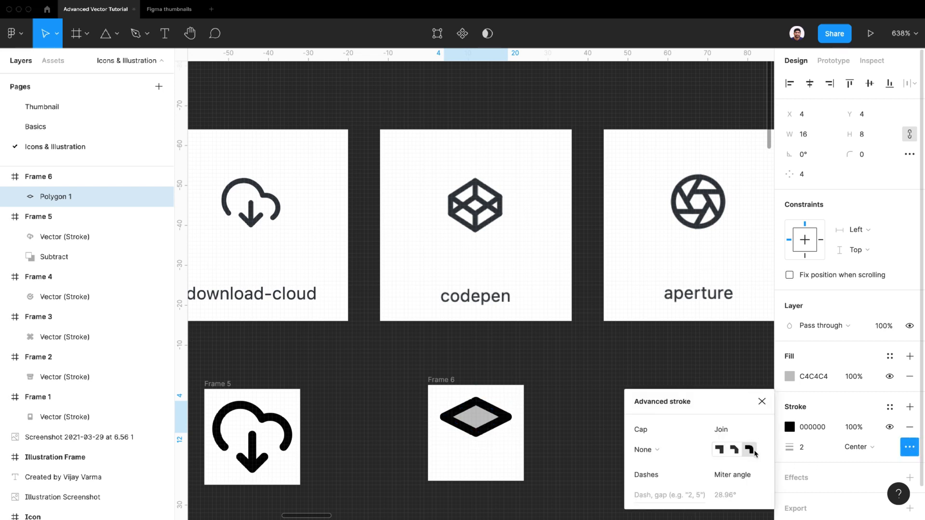
pyautogui.click(569, 409)
pyautogui.click(484, 426)
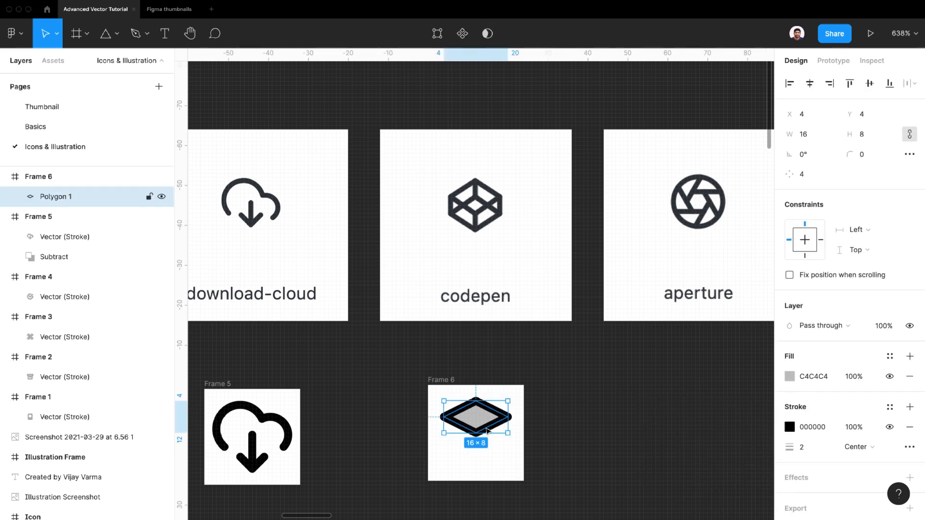
pyautogui.click(910, 377)
# Step: Duplicate the diamond in Frame 6 and move the copy straight down so it overlaps the lower part of the original
pyautogui.press('super+d')
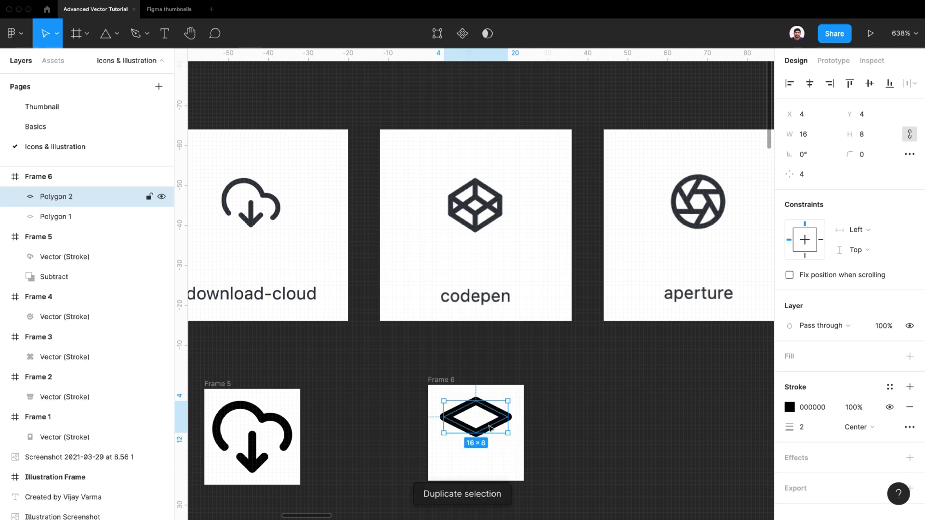
pyautogui.moveTo(488, 426); pyautogui.dragTo(490, 444)
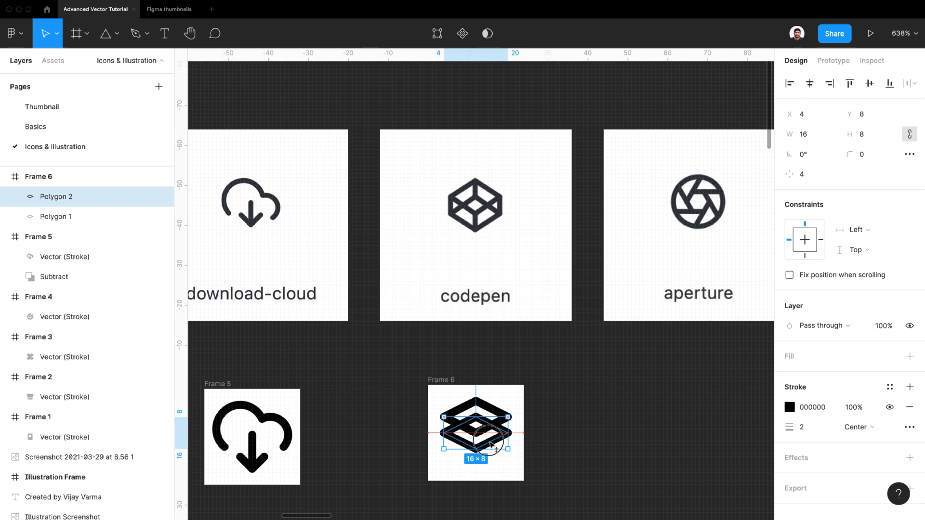
pyautogui.moveTo(491, 445); pyautogui.dragTo(507, 485)
# Step: Stretch both diamonds to 16 × 11 so they overlap and together span 16 × 16 in the frame
pyautogui.click(480, 430)
pyautogui.moveTo(480, 434)
pyautogui.mouseDown()
pyautogui.moveTo(481, 443)
pyautogui.moveTo(477, 420)
pyautogui.moveTo(476, 446)
pyautogui.mouseUp()
pyautogui.click(478, 456)
pyautogui.click(479, 445)
pyautogui.click(477, 436)
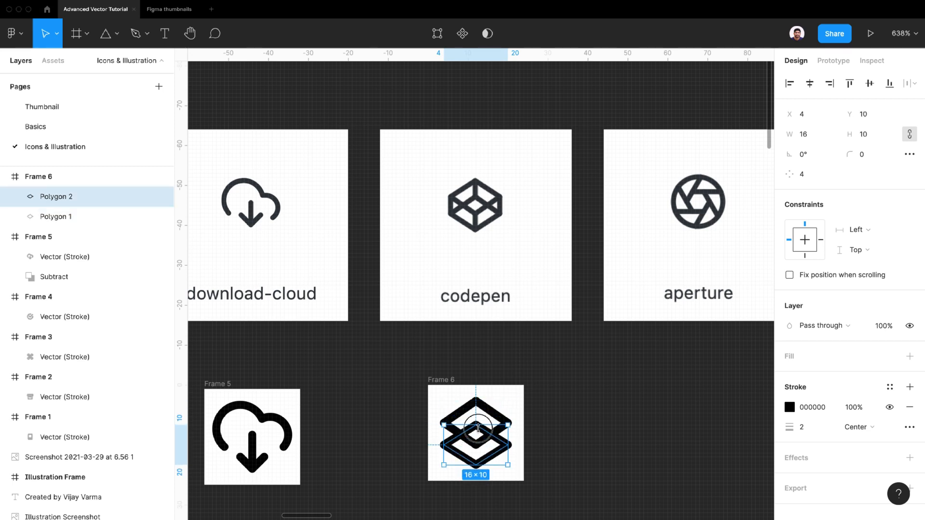
pyautogui.click(556, 429)
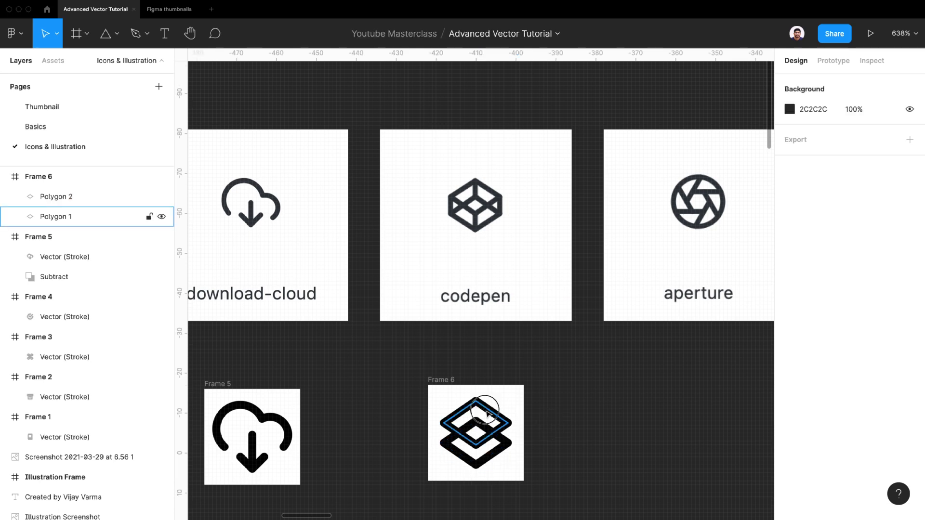
# Step: Flatten the two overlapping diamonds into a single vector
pyautogui.click(496, 426)
pyautogui.keyDown('shift'); pyautogui.click(504, 442); pyautogui.keyUp('shift')
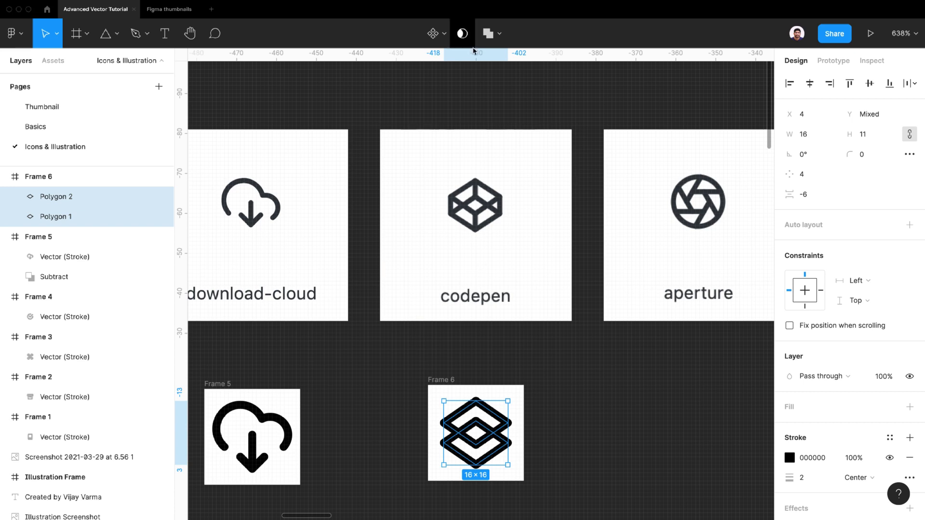
pyautogui.click(490, 34)
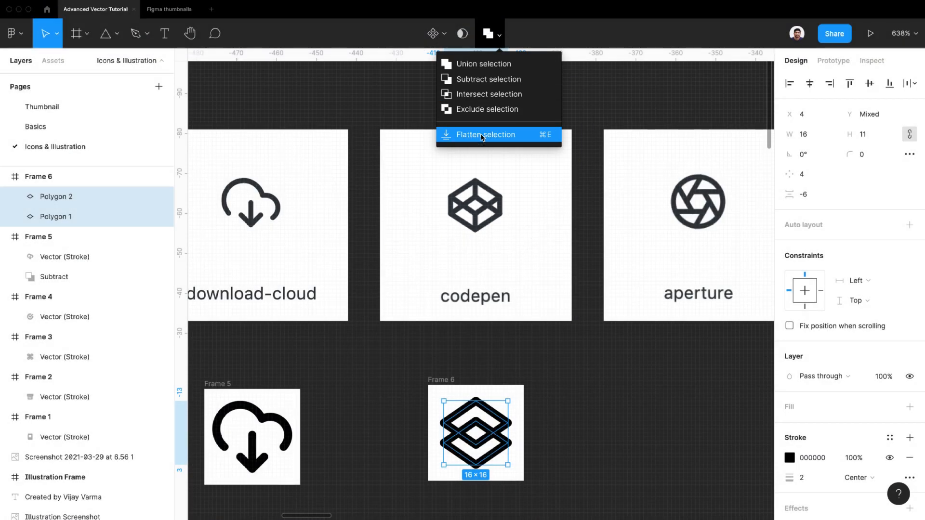
pyautogui.click(482, 135)
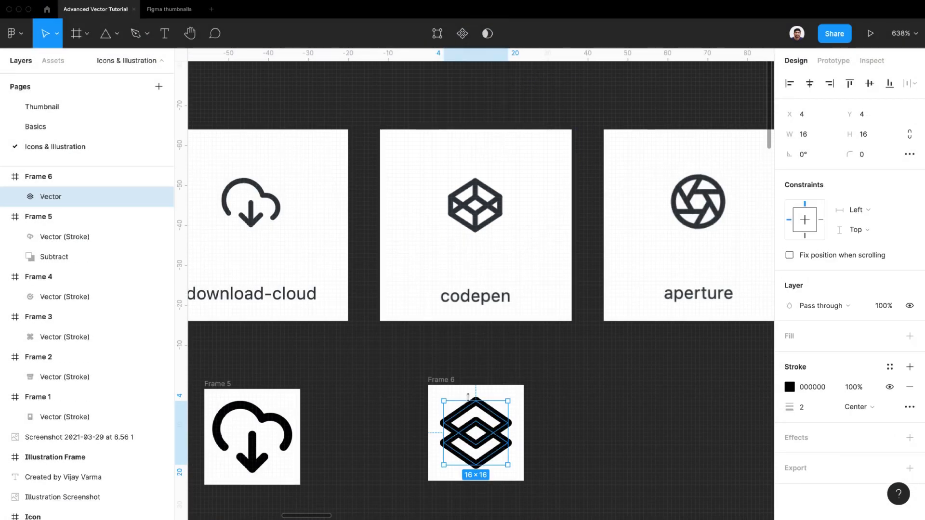
# Step: Edit the flattened vector and use the Pen tool to join its two left corner points and its two upper centre points
pyautogui.doubleClick(487, 412)
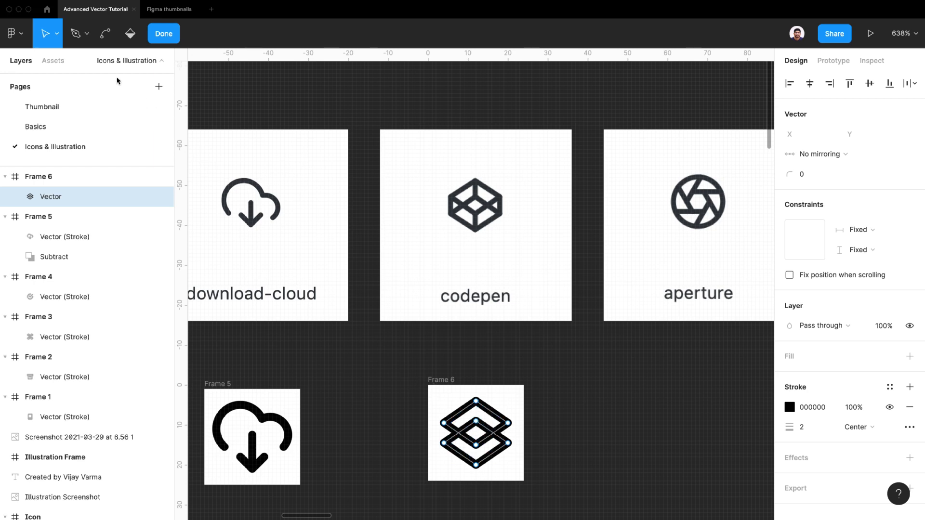
pyautogui.click(87, 33)
pyautogui.click(77, 61)
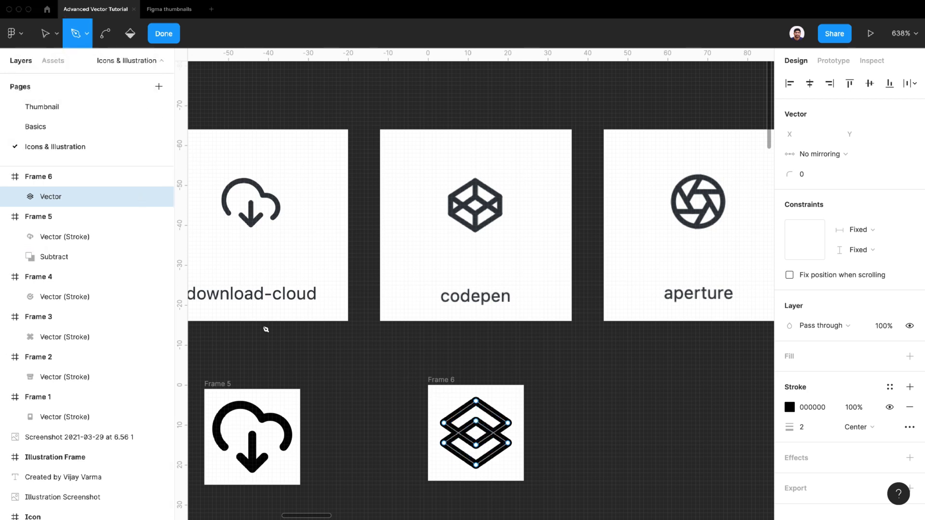
pyautogui.click(444, 423)
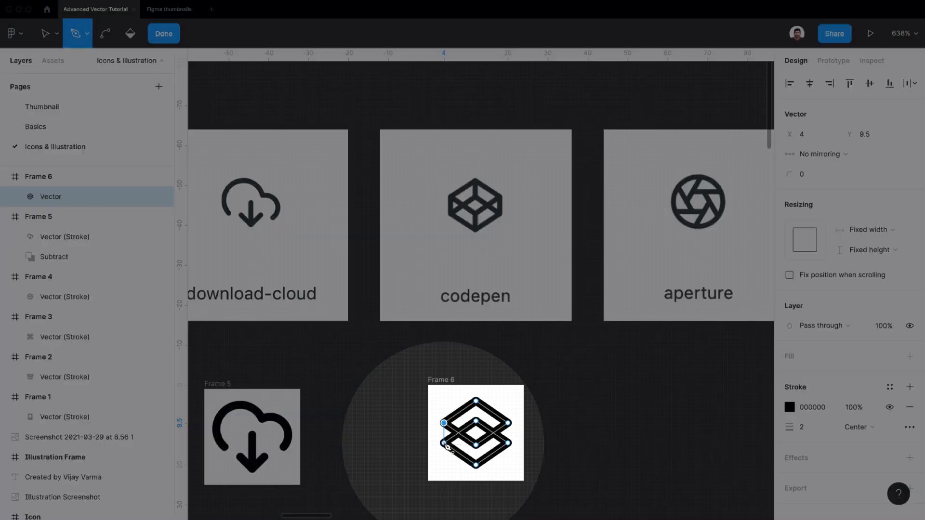
pyautogui.click(444, 443)
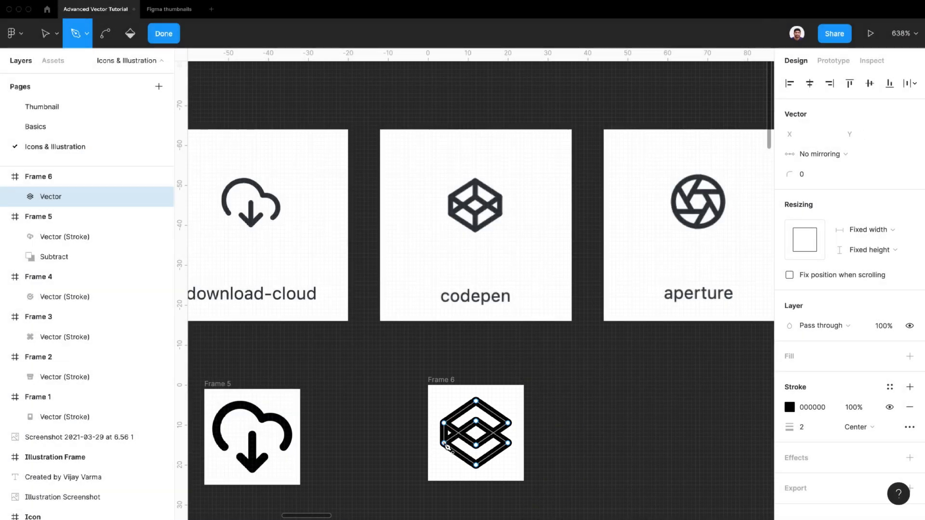
pyautogui.click(476, 421)
pyautogui.click(476, 401)
# Step: Join the vector's two right corner points and two lower centre points with Pen segments, then finish editing
pyautogui.click(509, 423)
pyautogui.click(509, 442)
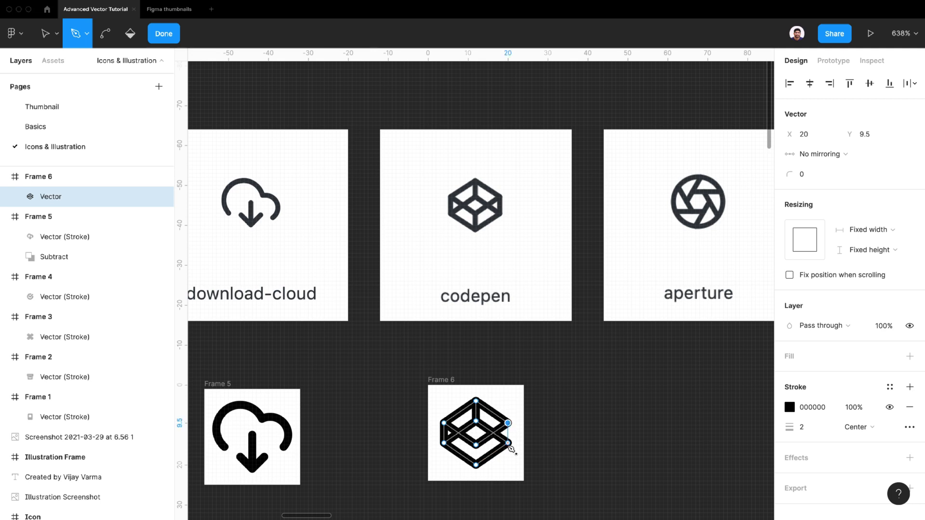
pyautogui.click(476, 465)
pyautogui.click(476, 445)
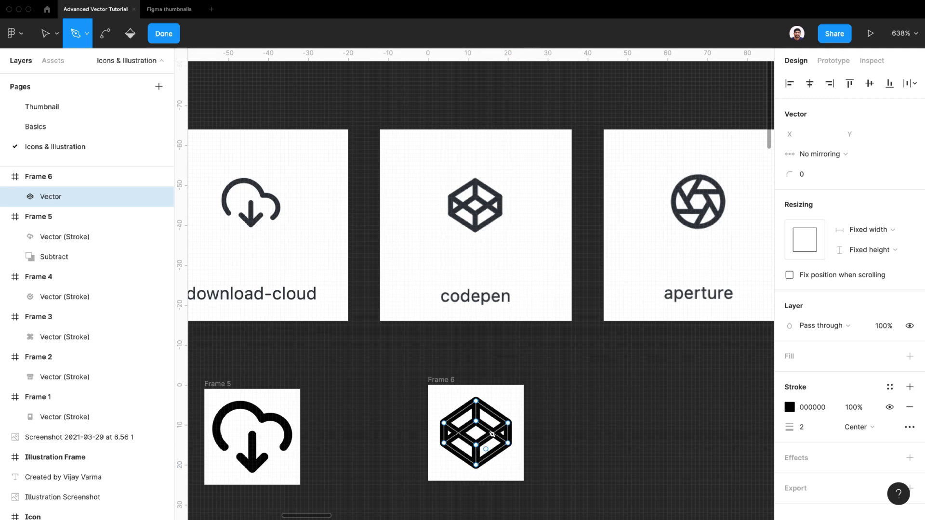
pyautogui.press('Escape')
pyautogui.click(543, 429)
# Step: Edit the codepen vector and move the lower diamond's points down by about 1.5
pyautogui.scroll(-3, 543, 429)
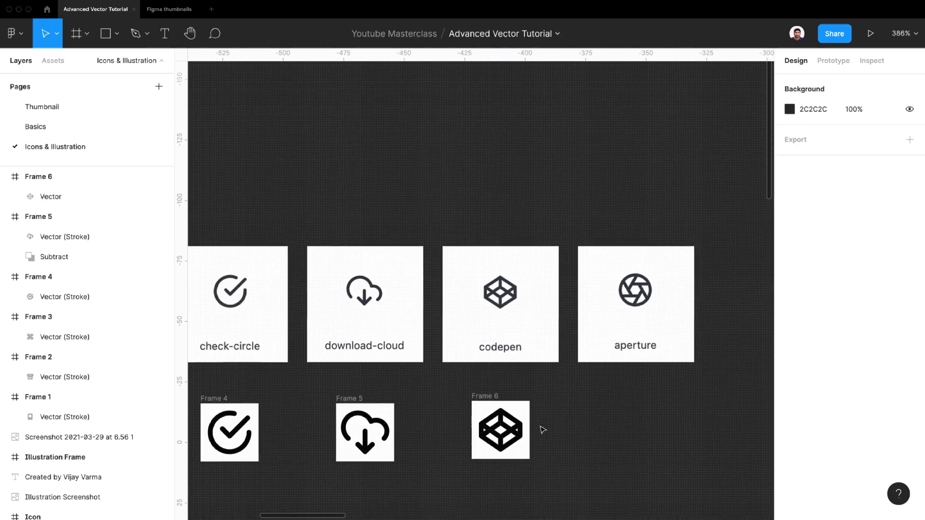
pyautogui.scroll(3, 526, 444)
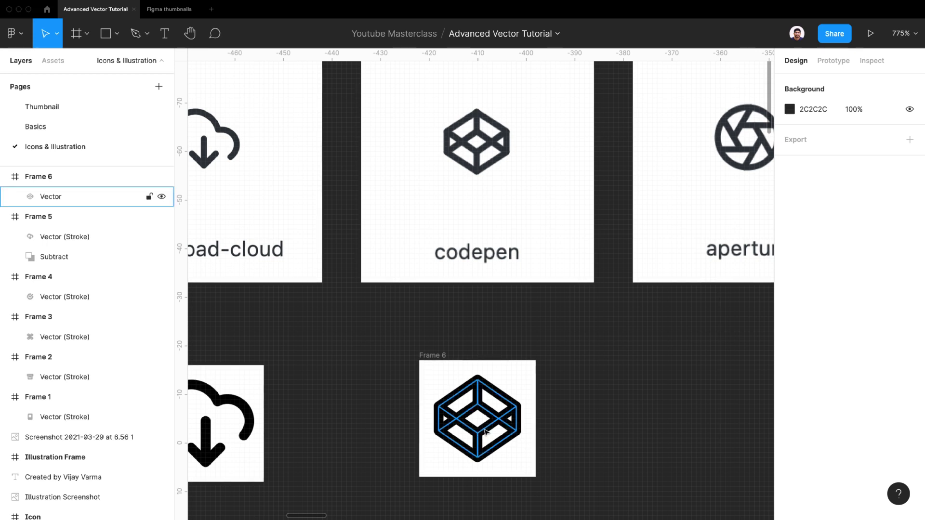
pyautogui.scroll(2, 486, 433)
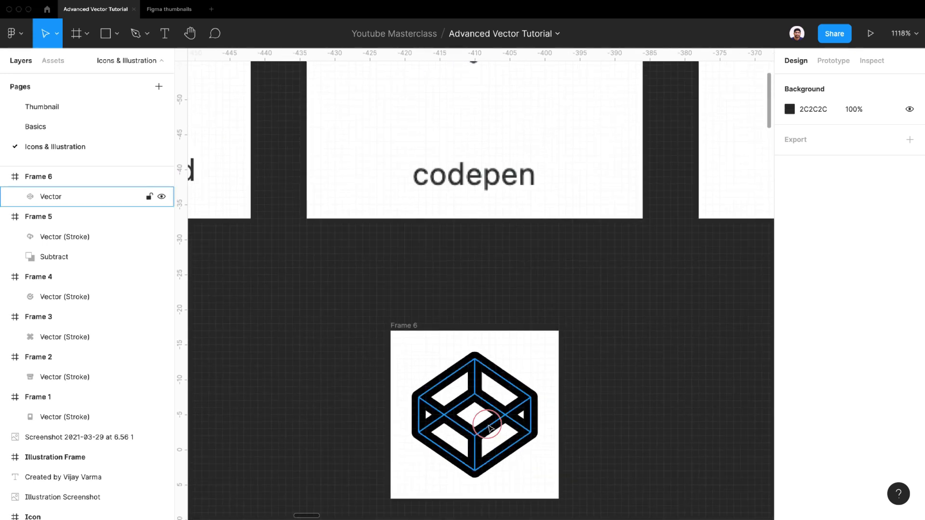
pyautogui.click(489, 430)
pyautogui.doubleClick(490, 429)
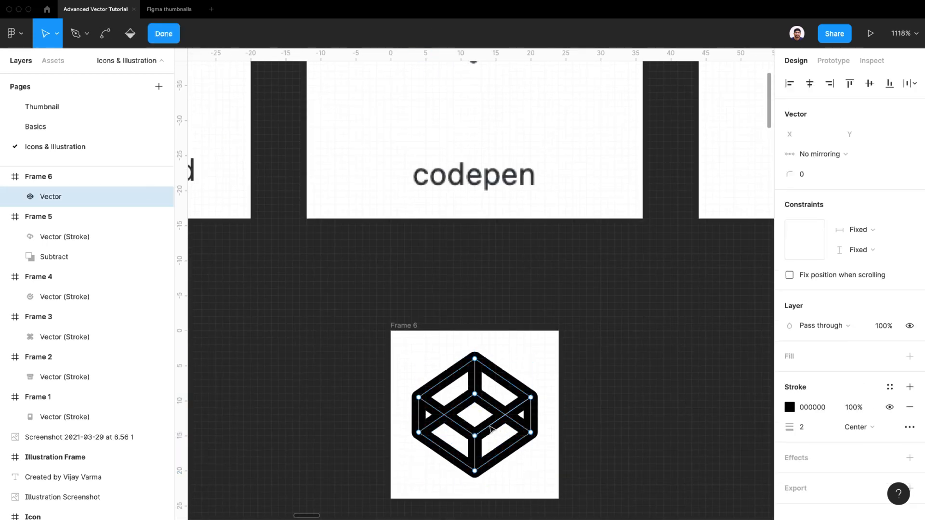
pyautogui.moveTo(477, 434); pyautogui.dragTo(477, 444)
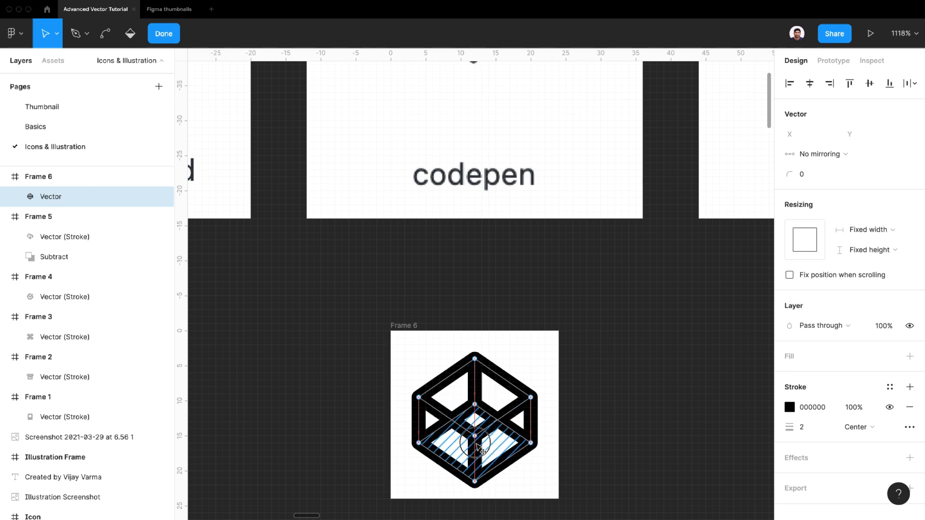
pyautogui.scroll(-3, 478, 447)
pyautogui.scroll(2, 478, 424)
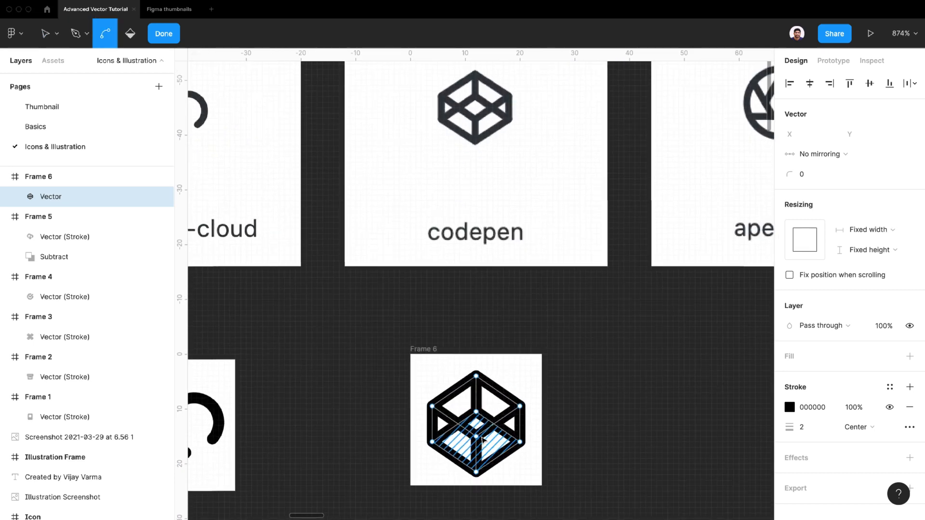
# Step: Move the upper diamond's points down by about 1, undo the last small nudge, and finish editing the vector
pyautogui.moveTo(482, 412)
pyautogui.mouseDown()
pyautogui.moveTo(478, 430)
pyautogui.moveTo(497, 393)
pyautogui.moveTo(518, 388)
pyautogui.moveTo(459, 347)
pyautogui.moveTo(514, 449)
pyautogui.moveTo(530, 439)
pyautogui.moveTo(477, 386)
pyautogui.moveTo(482, 423)
pyautogui.mouseUp()
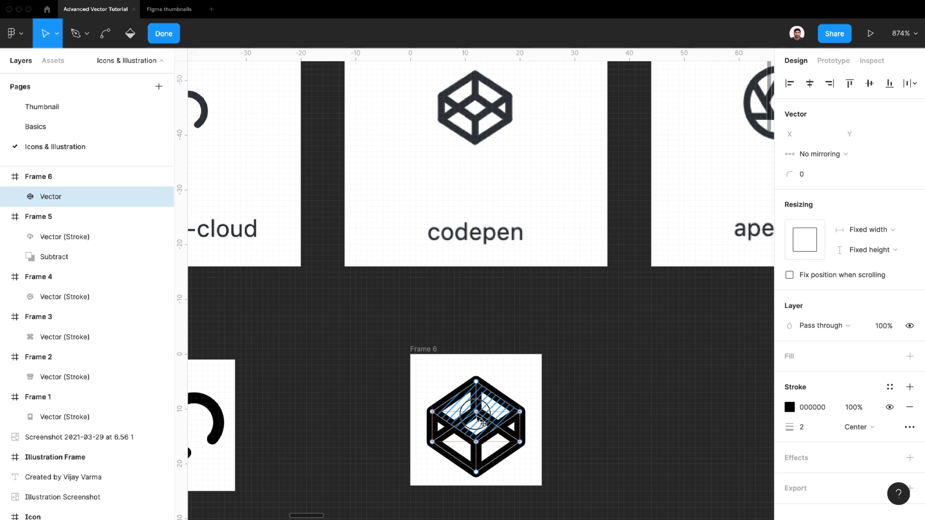
pyautogui.moveTo(477, 418); pyautogui.dragTo(477, 417)
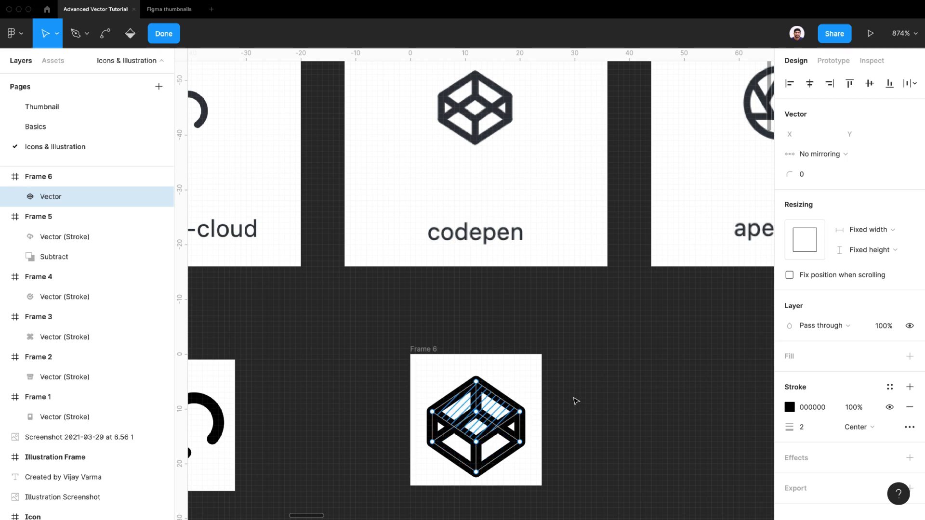
pyautogui.hotkey('ctrl', 'z')
pyautogui.click(163, 33)
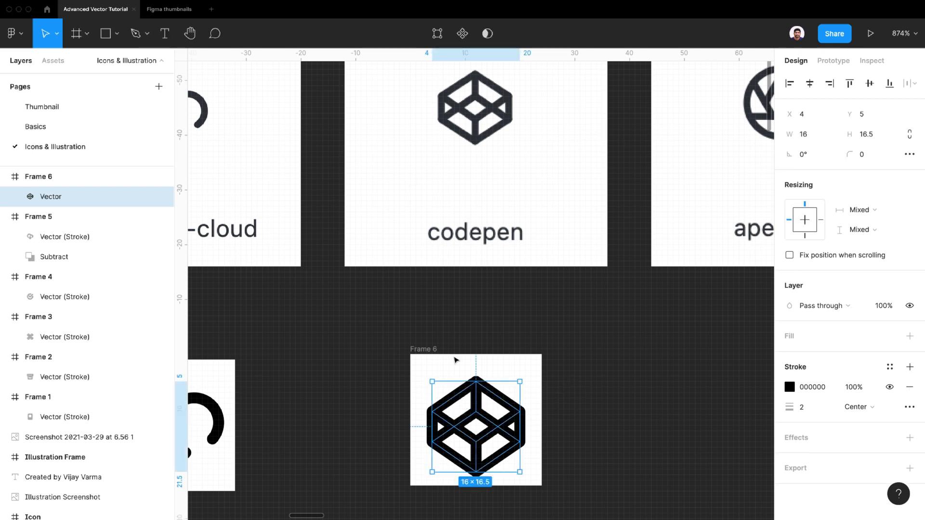
# Step: Move the whole codepen vector up to X 4, Y 4 in its frame
pyautogui.moveTo(482, 398); pyautogui.dragTo(479, 390)
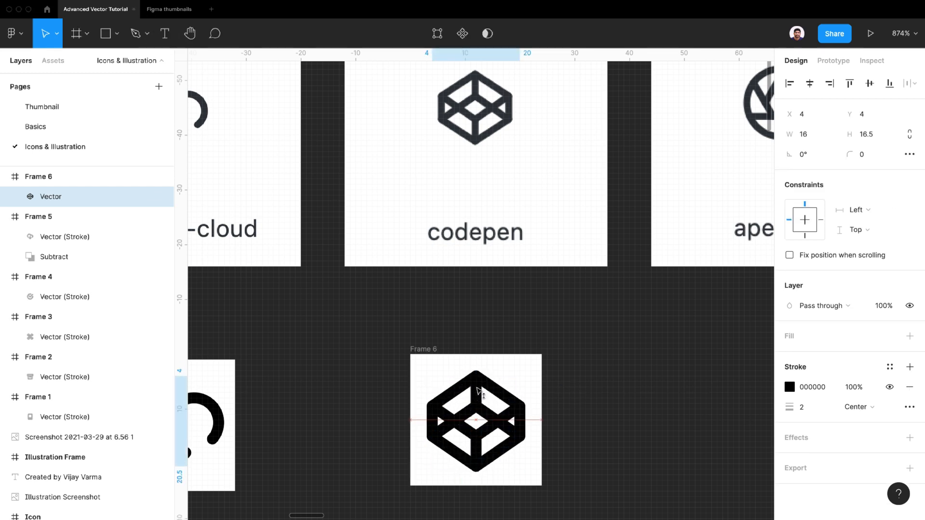
pyautogui.click(540, 365)
pyautogui.scroll(-6, 441, 331)
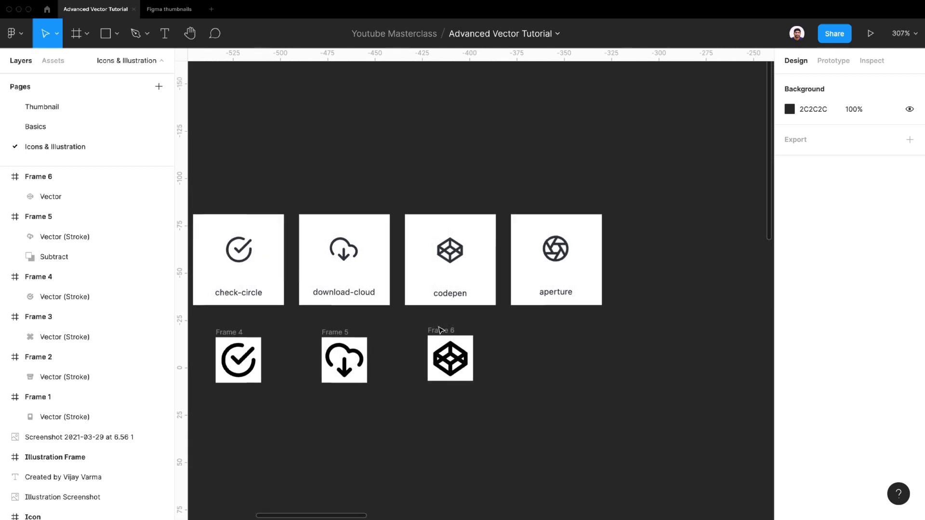
pyautogui.scroll(2, 475, 333)
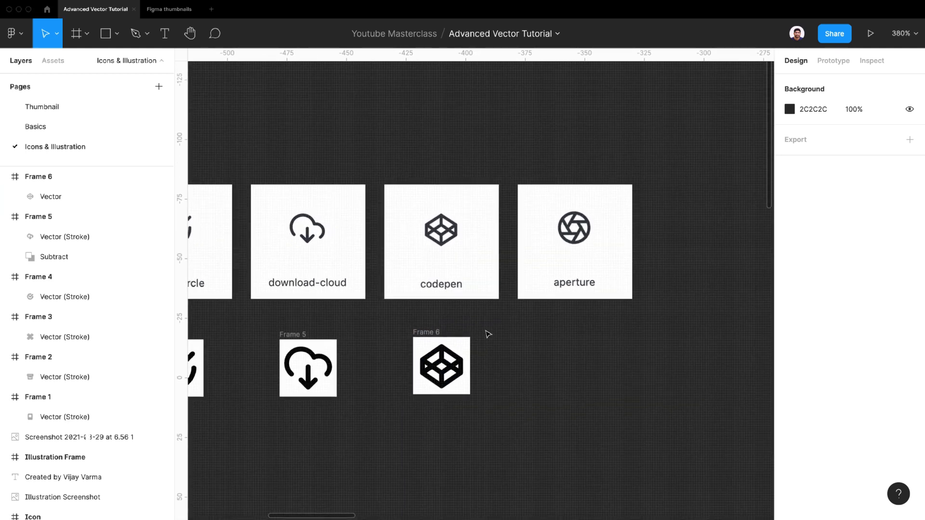
# Step: Create a new 24 × 24 frame below the aperture reference at X -366, Y -17, level with Frame 6
pyautogui.click(438, 336)
pyautogui.scroll(2, 591, 347)
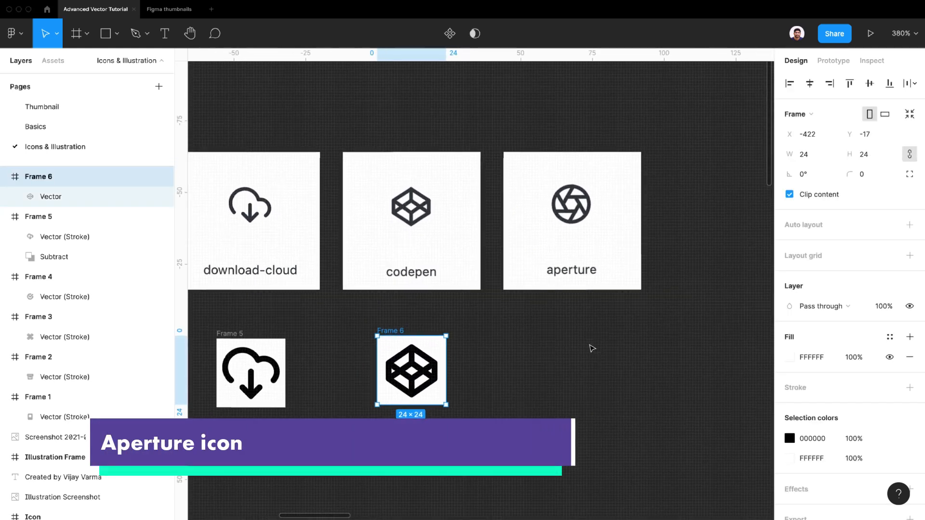
pyautogui.press('f')
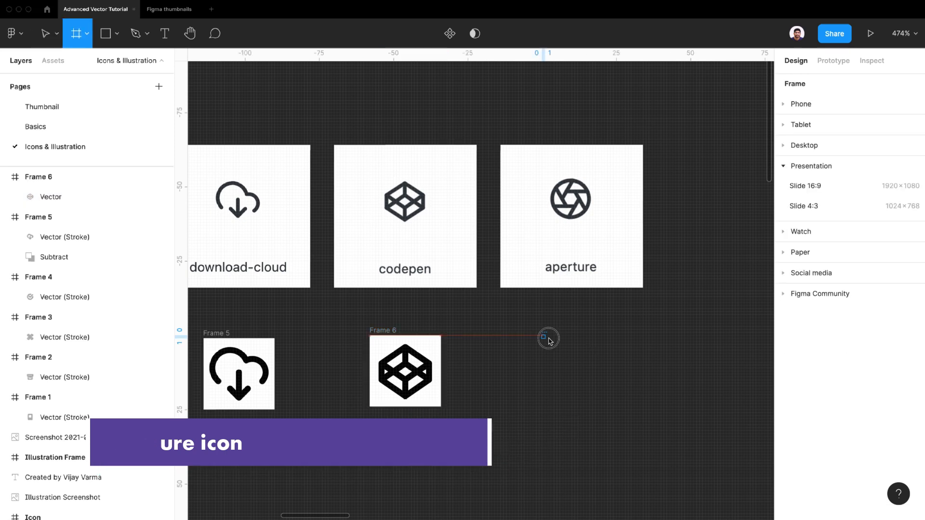
pyautogui.moveTo(542, 336); pyautogui.dragTo(613, 407)
pyautogui.moveTo(554, 331); pyautogui.dragTo(544, 326)
pyautogui.hscroll(2, 515, 347)
pyautogui.scroll(2, 511, 347)
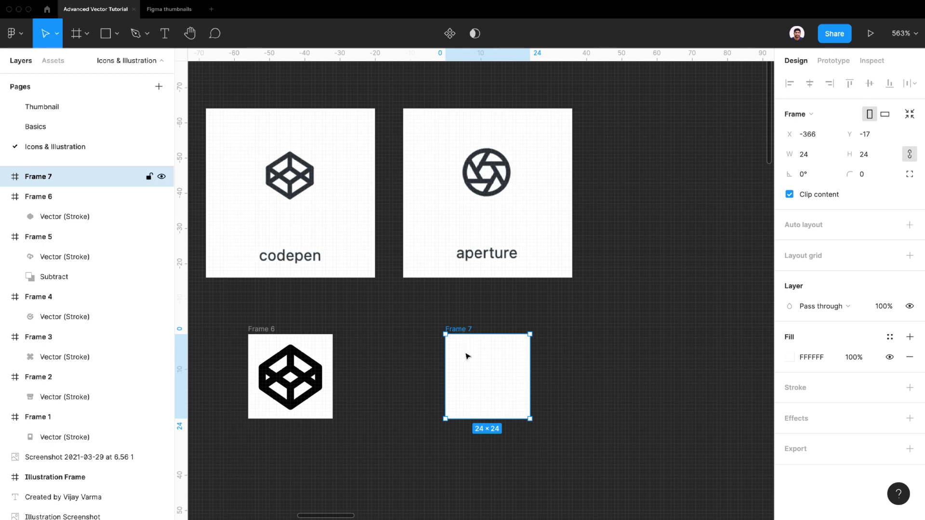
# Step: Draw a 16 × 16 circle at X 4, Y 3 in Frame 7 and remove its fill
pyautogui.click(116, 33)
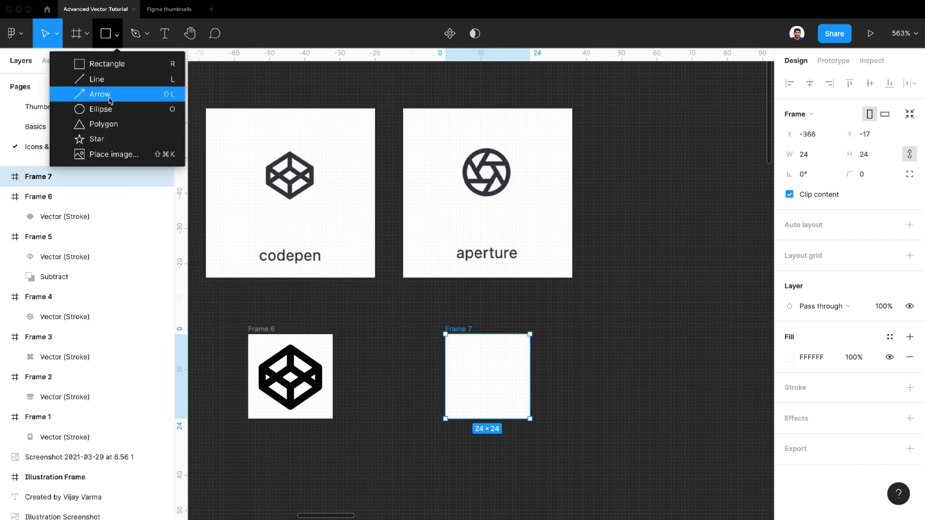
pyautogui.click(102, 110)
pyautogui.moveTo(458, 346); pyautogui.dragTo(516, 401)
pyautogui.click(910, 357)
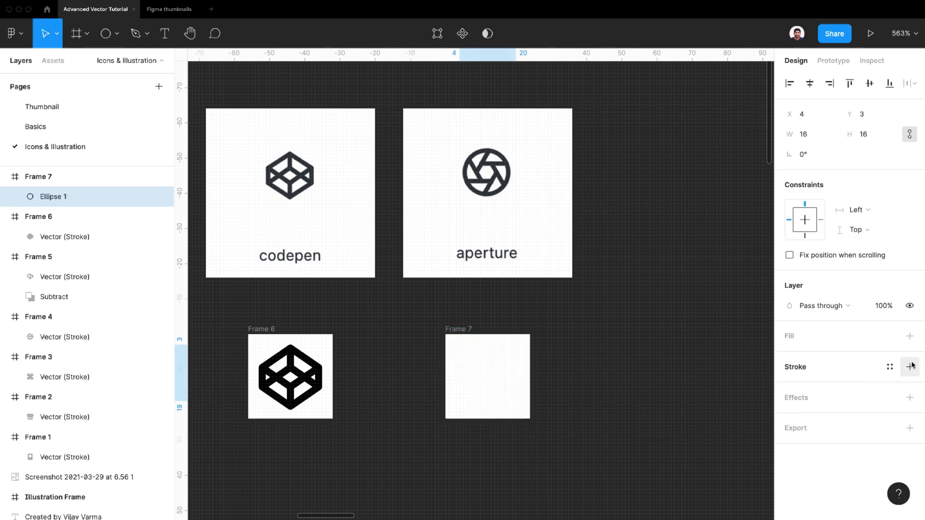
# Step: Add a stroke of weight 2 to the circle and align it to Center
pyautogui.click(910, 367)
pyautogui.click(813, 408)
pyautogui.write('2')
pyautogui.press('Return')
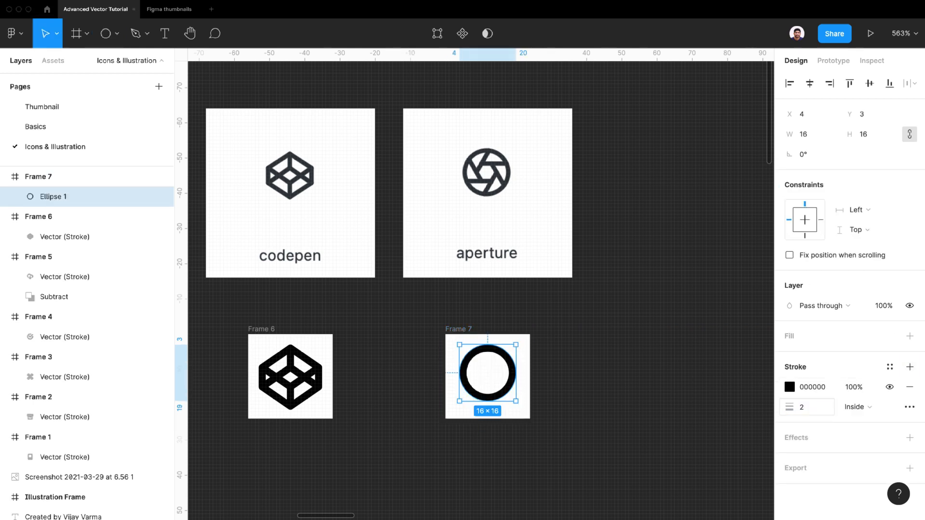
pyautogui.click(857, 407)
pyautogui.click(860, 389)
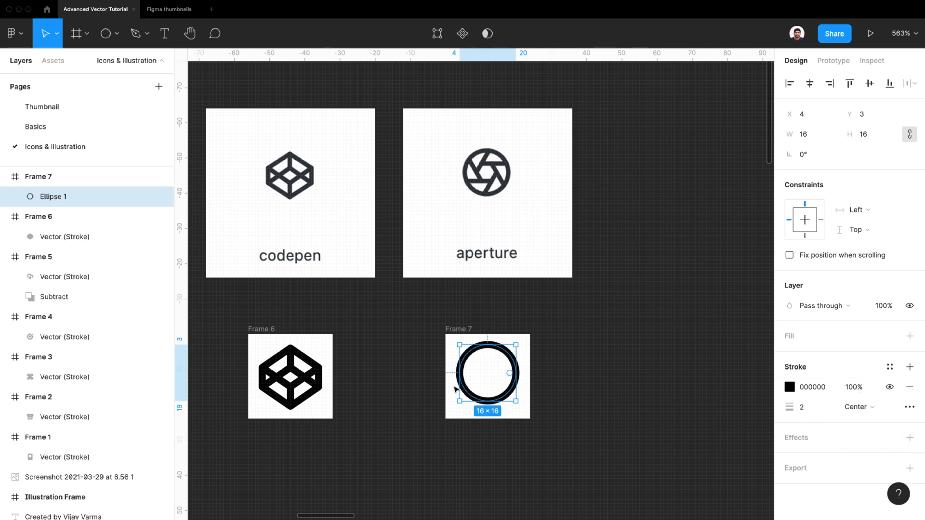
# Step: Resize the circle to 18 × 18 and center it both ways in Frame 7
pyautogui.moveTo(509, 396); pyautogui.dragTo(509, 400)
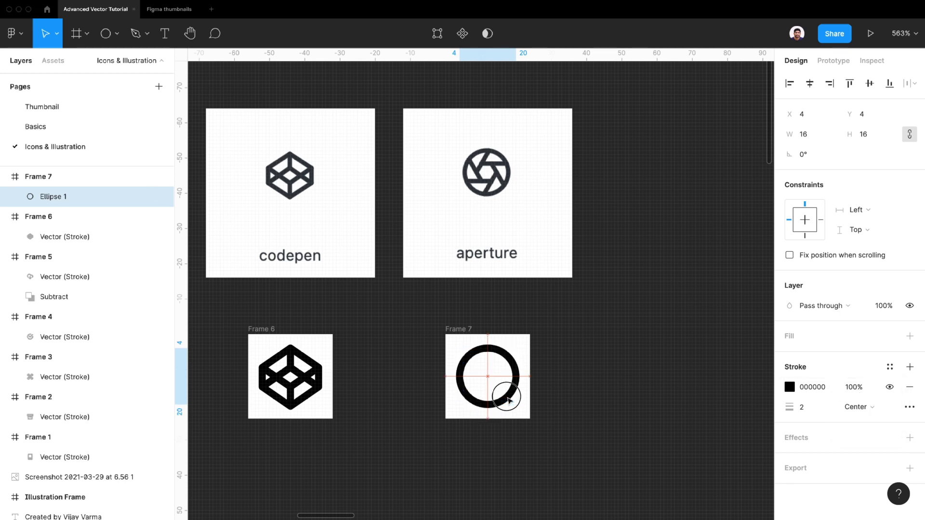
pyautogui.moveTo(459, 347); pyautogui.dragTo(453, 341)
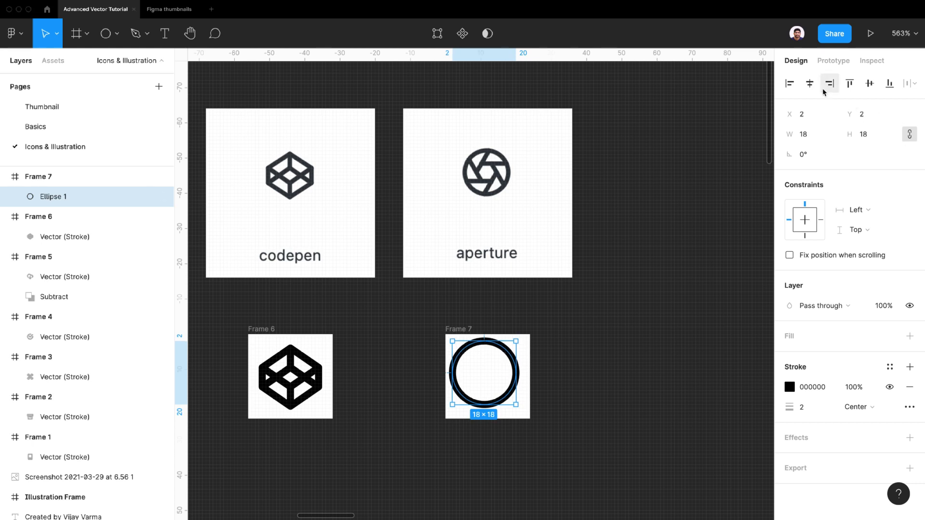
pyautogui.click(809, 83)
pyautogui.click(869, 83)
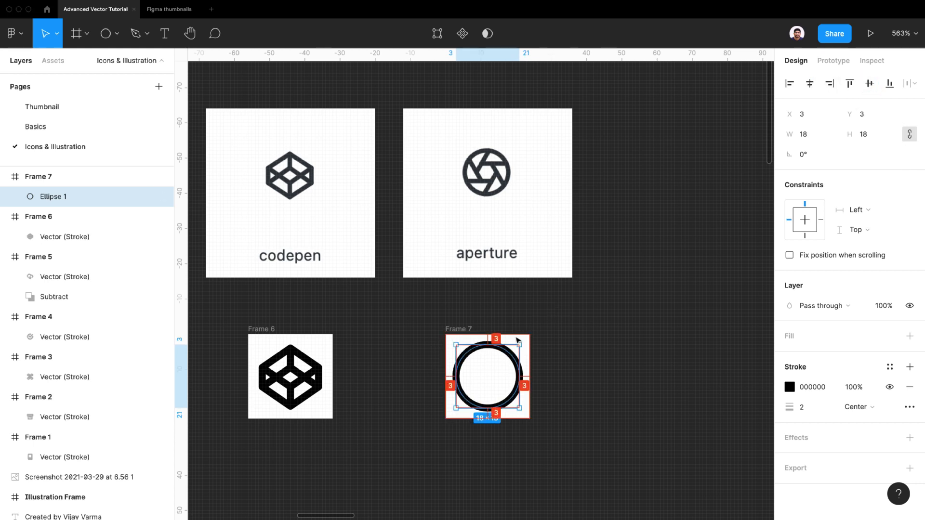
pyautogui.click(549, 357)
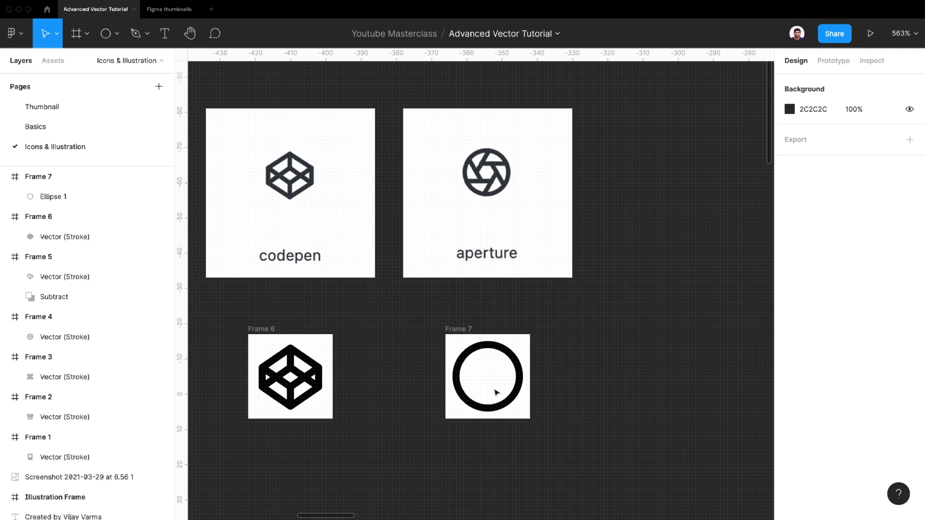
# Step: Draw a 6 × 6 polygon at X 9, Y 9 inside the circle and set its point count to 6
pyautogui.click(117, 33)
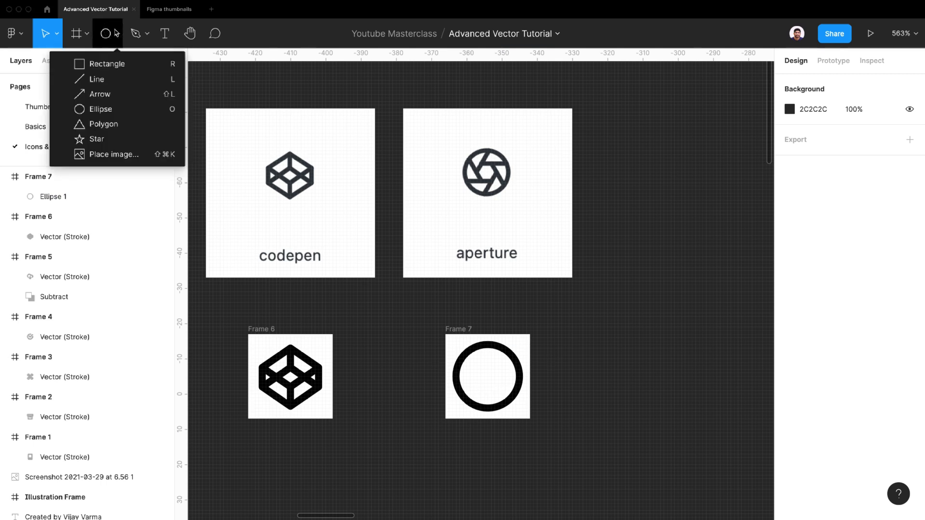
pyautogui.click(106, 122)
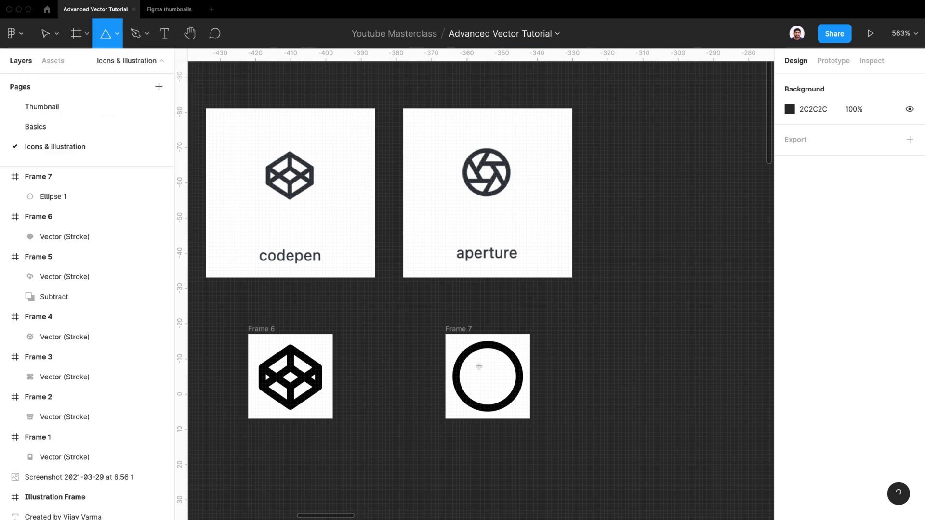
pyautogui.moveTo(487, 376); pyautogui.dragTo(498, 387)
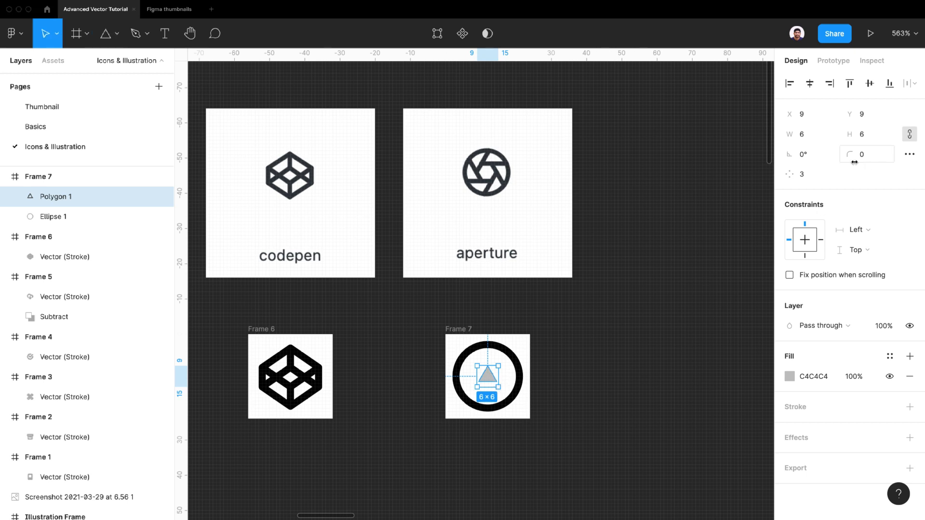
pyautogui.click(817, 176)
pyautogui.write('6')
pyautogui.press('Return')
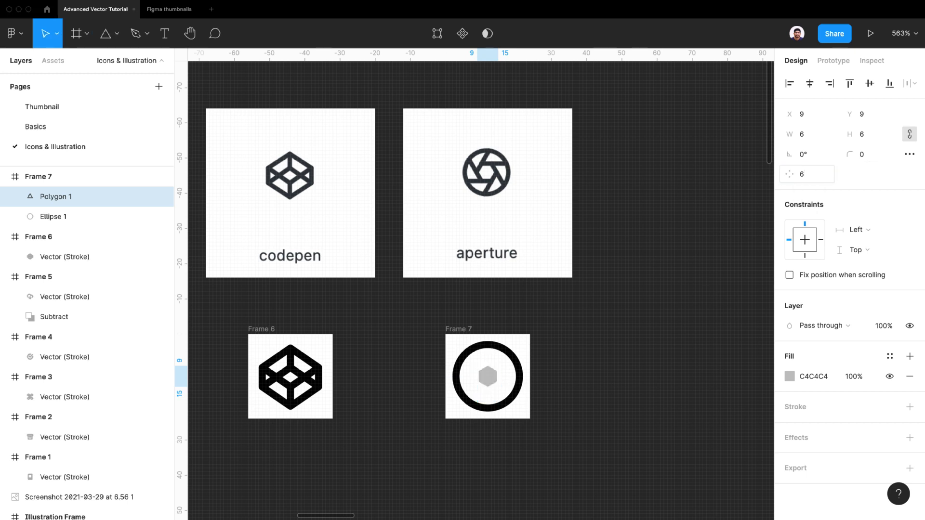
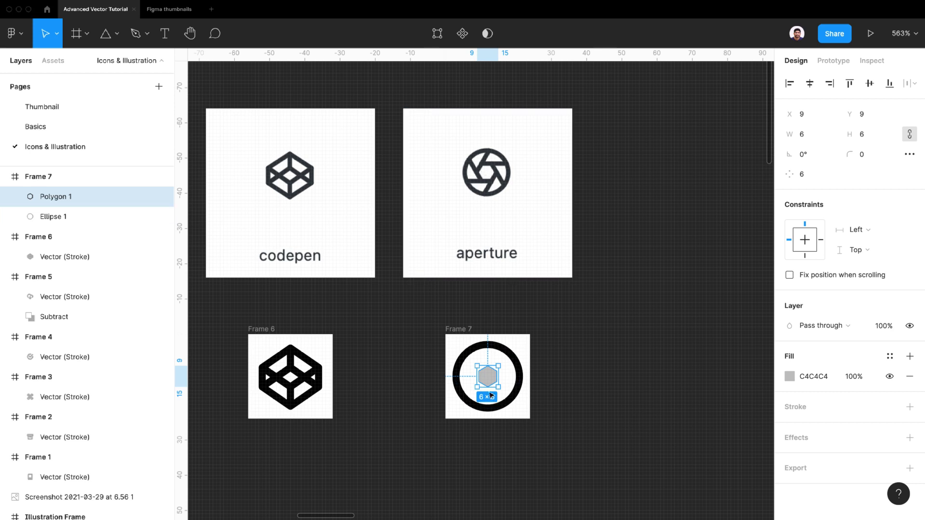
# Step: Rotate the hexagon to -30°
pyautogui.scroll(5, 498, 377)
pyautogui.moveTo(501, 337); pyautogui.dragTo(523, 355)
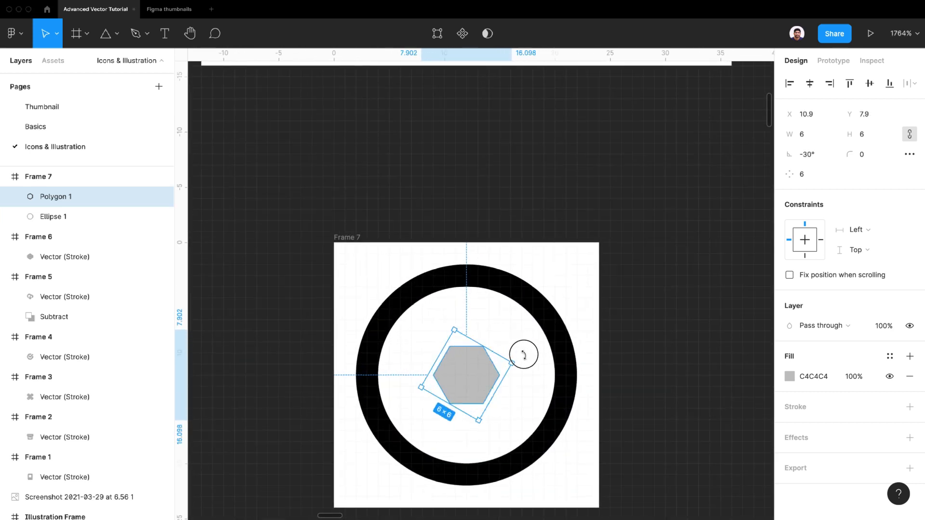
pyautogui.scroll(-5, 476, 372)
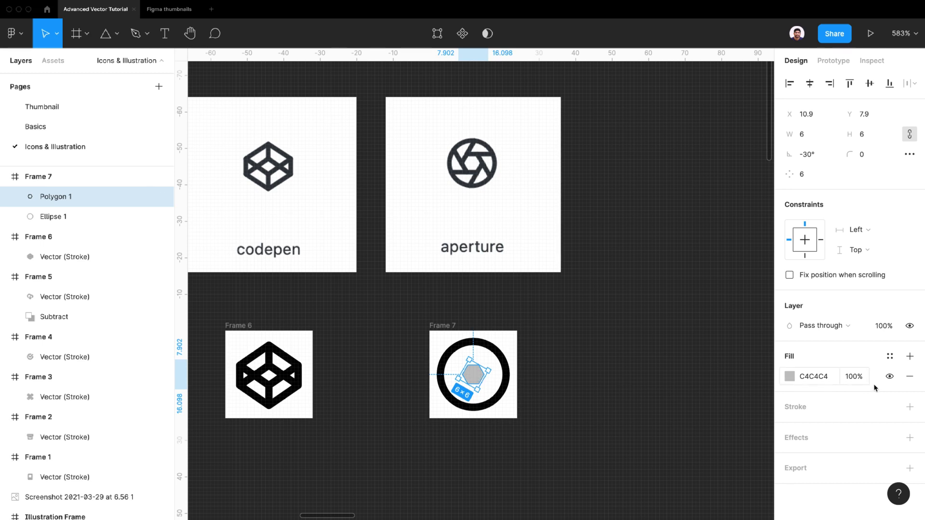
# Step: Replace the hexagon's fill with a 000000 stroke of weight 2, aligned to Center
pyautogui.click(910, 377)
pyautogui.click(910, 387)
pyautogui.click(811, 429)
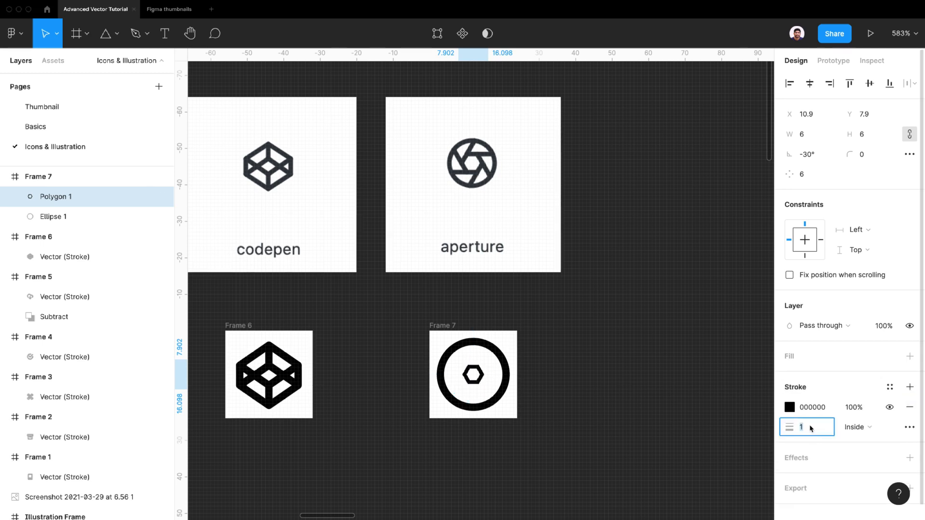
pyautogui.press('Return')
pyautogui.click(854, 427)
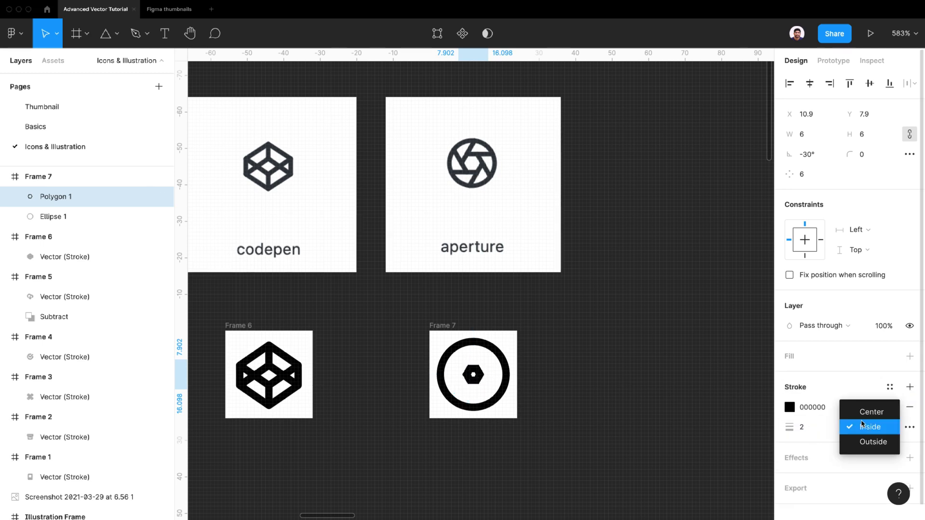
pyautogui.click(863, 413)
# Step: Rotate the hexagon back to 0° and enlarge it to 8 × 8 at X 8, Y 8 in the frame
pyautogui.scroll(5, 480, 384)
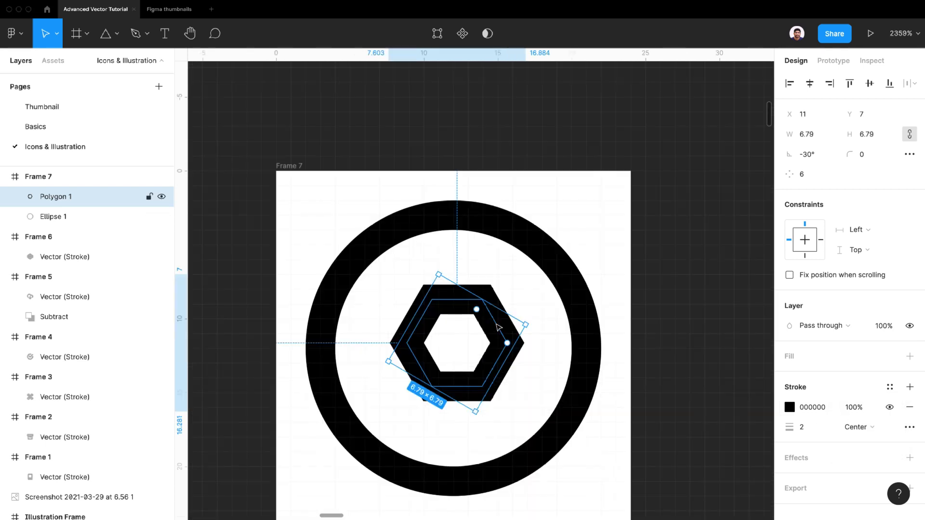
pyautogui.moveTo(533, 322); pyautogui.dragTo(496, 289)
pyautogui.scroll(-5, 482, 364)
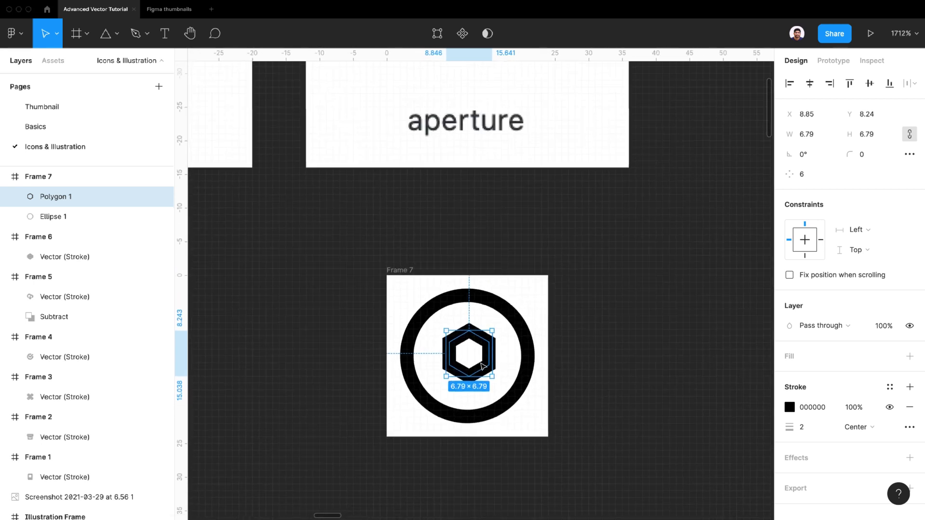
pyautogui.scroll(2, 482, 370)
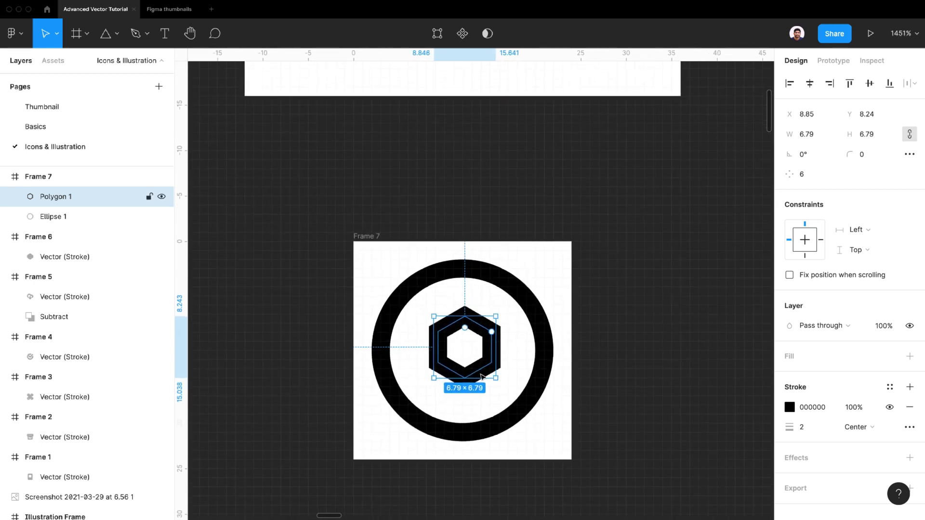
pyautogui.click(820, 137)
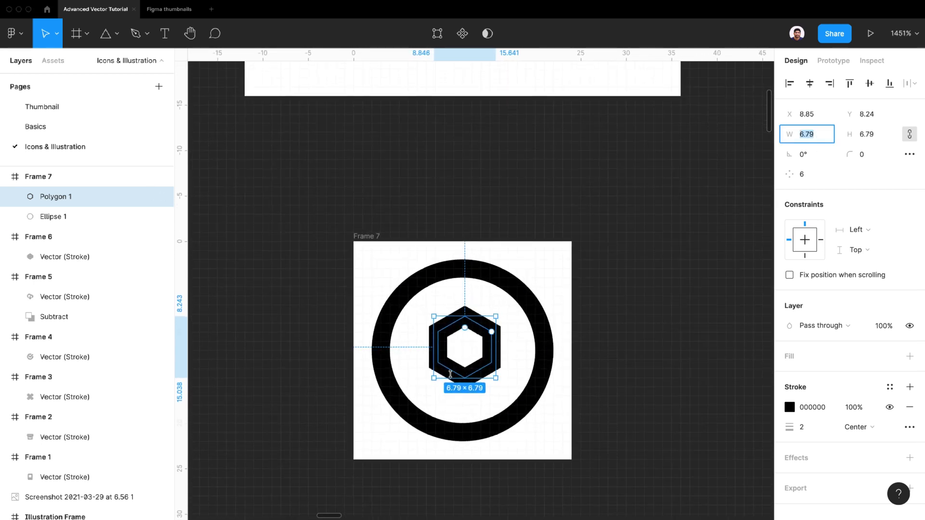
pyautogui.moveTo(434, 377); pyautogui.dragTo(427, 385)
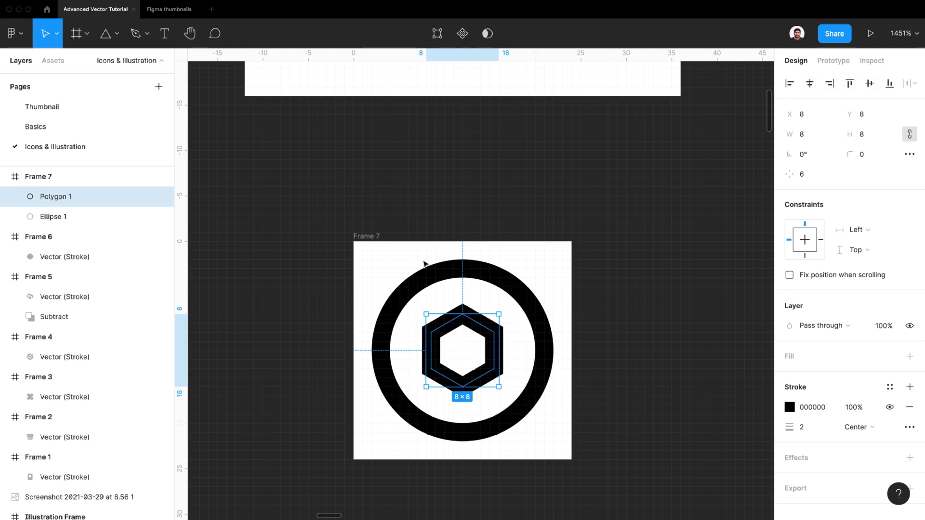
# Step: Set the hexagon's stroke join to round
pyautogui.scroll(-5, 424, 263)
pyautogui.scroll(-1, 443, 330)
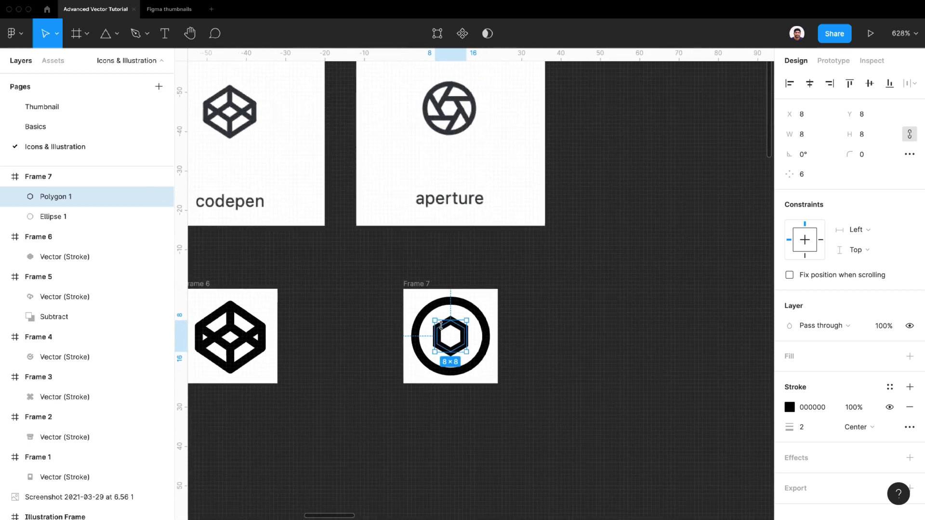
pyautogui.click(906, 430)
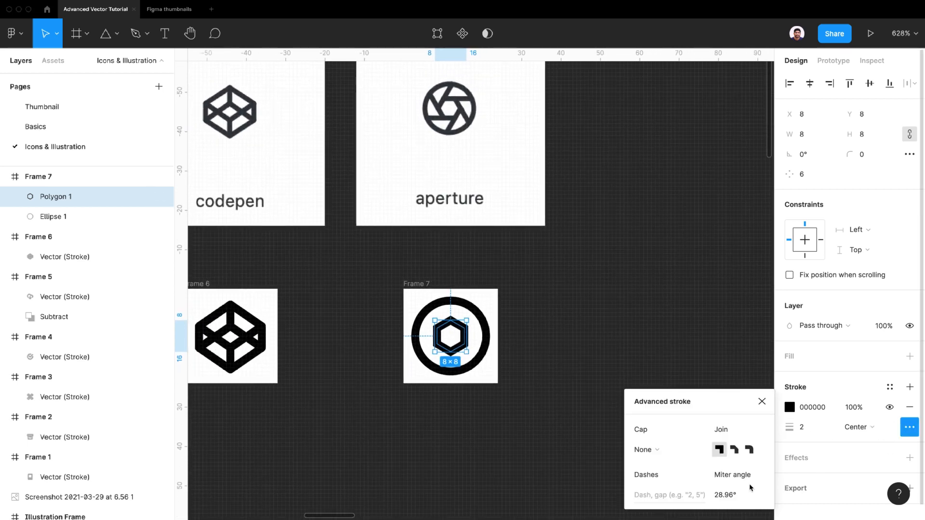
pyautogui.click(749, 450)
pyautogui.click(559, 329)
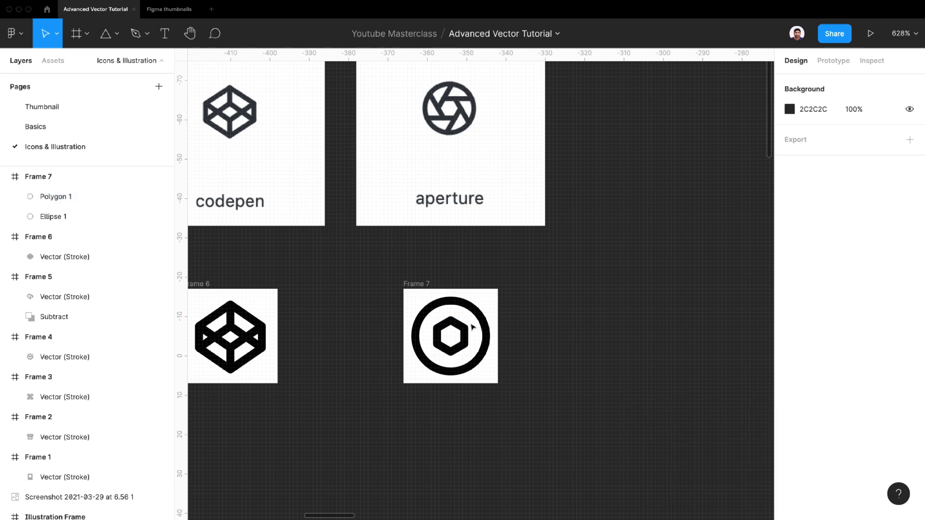
pyautogui.click(466, 326)
pyautogui.doubleClick(465, 325)
pyautogui.scroll(5, 462, 346)
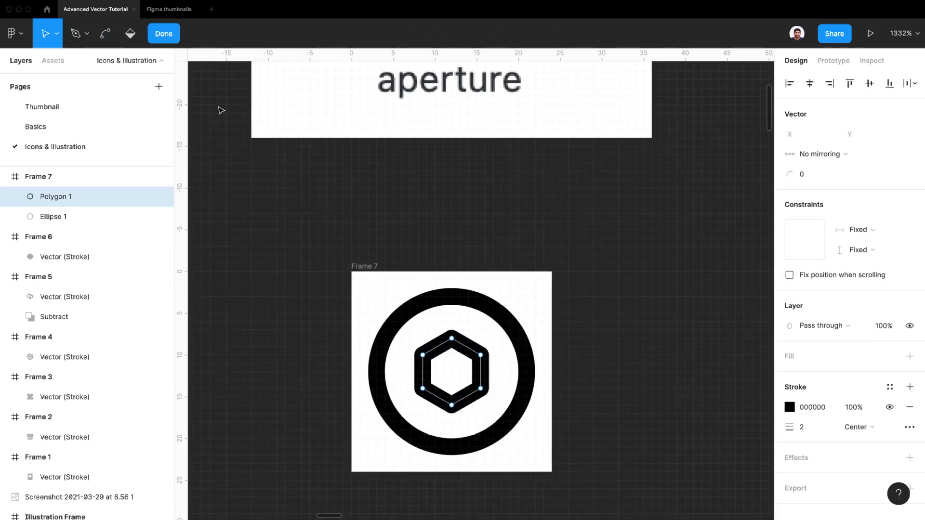
pyautogui.click(163, 33)
# Step: Flatten the circle and the hexagon together into one vector
pyautogui.scroll(-4, 463, 337)
pyautogui.click(461, 324)
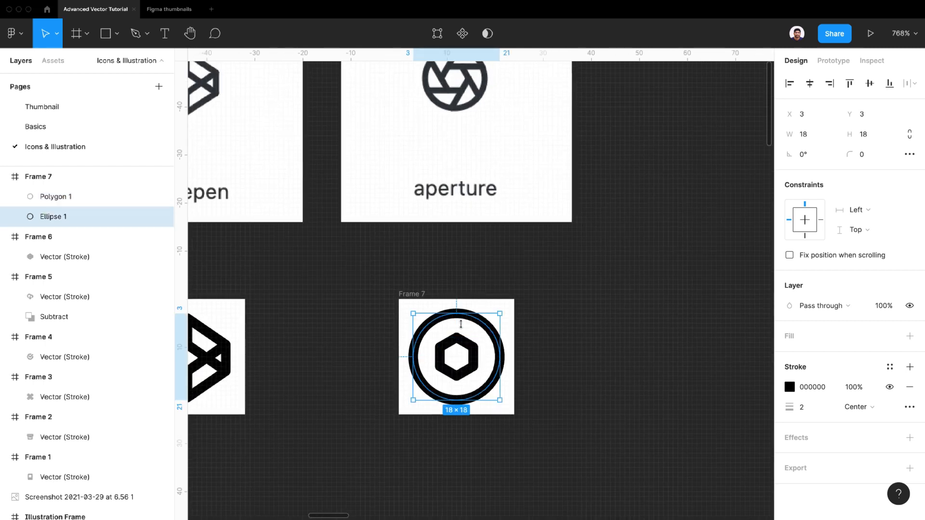
pyautogui.keyDown('shift'); pyautogui.click(462, 345); pyautogui.keyUp('shift')
pyautogui.rightClick(462, 345)
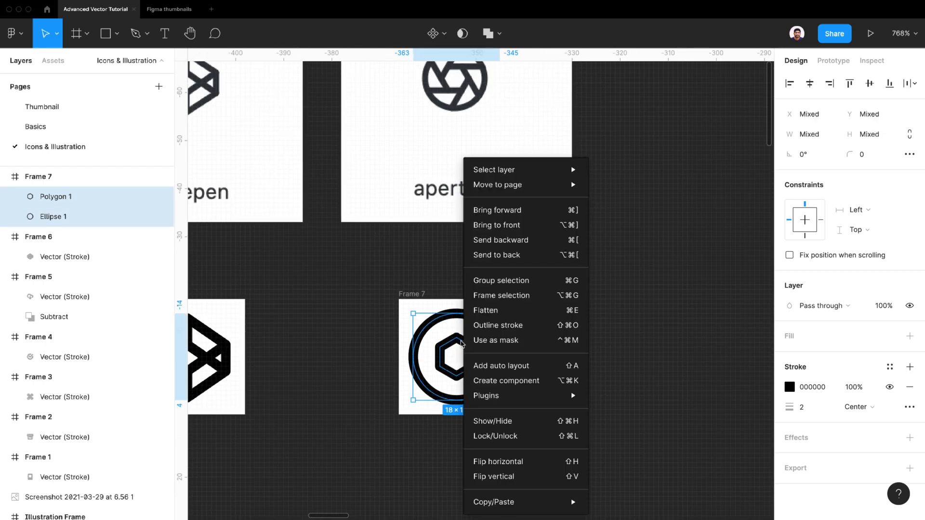
pyautogui.click(485, 314)
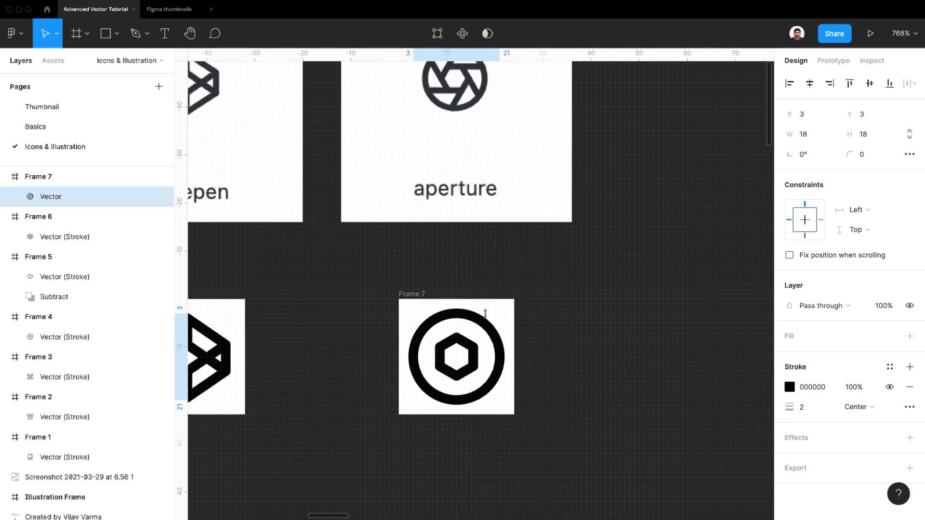
# Step: Edit the flattened vector and draw a Pen line from the hexagon's top point to the upper-right part of the circle
pyautogui.doubleClick(450, 340)
pyautogui.scroll(3, 476, 332)
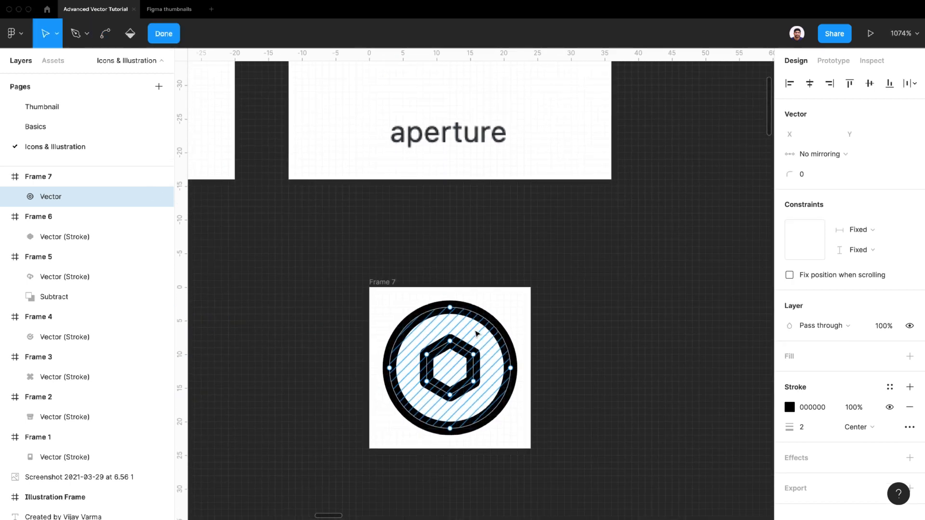
pyautogui.click(86, 34)
pyautogui.click(70, 62)
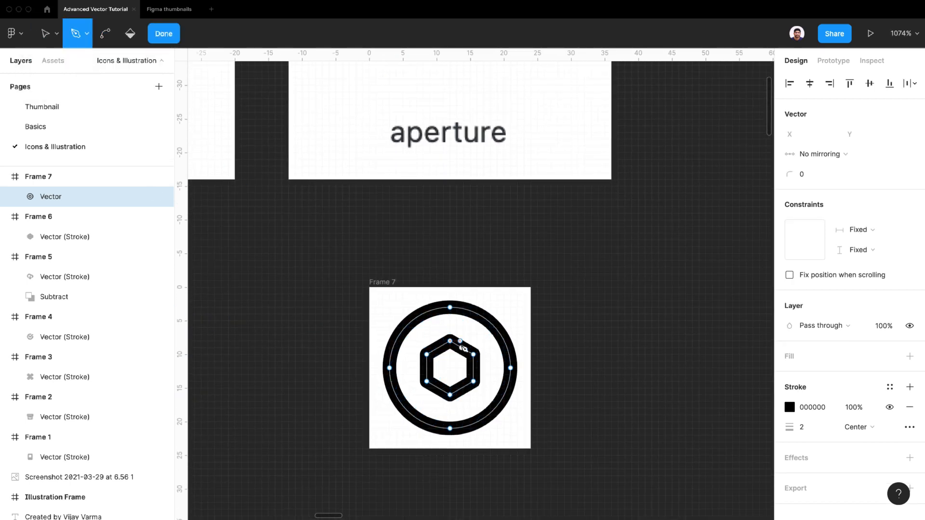
pyautogui.click(450, 340)
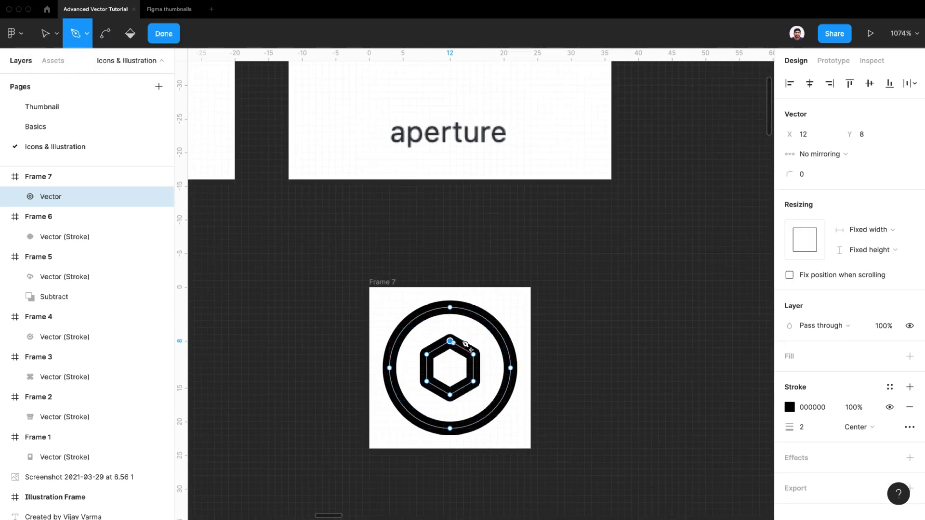
pyautogui.click(492, 325)
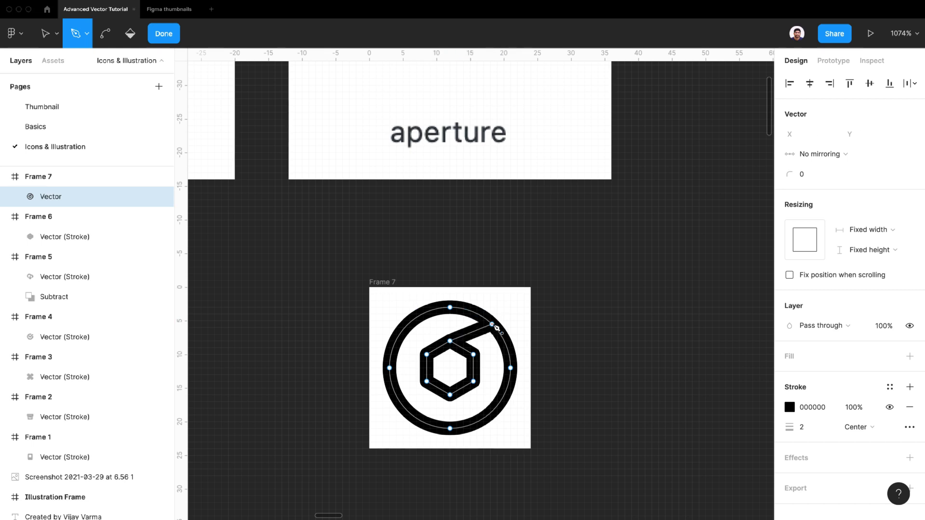
# Step: Draw lines from the hexagon's upper-right point to the circle's right side and from its lower-right point straight down to the circle
pyautogui.click(473, 355)
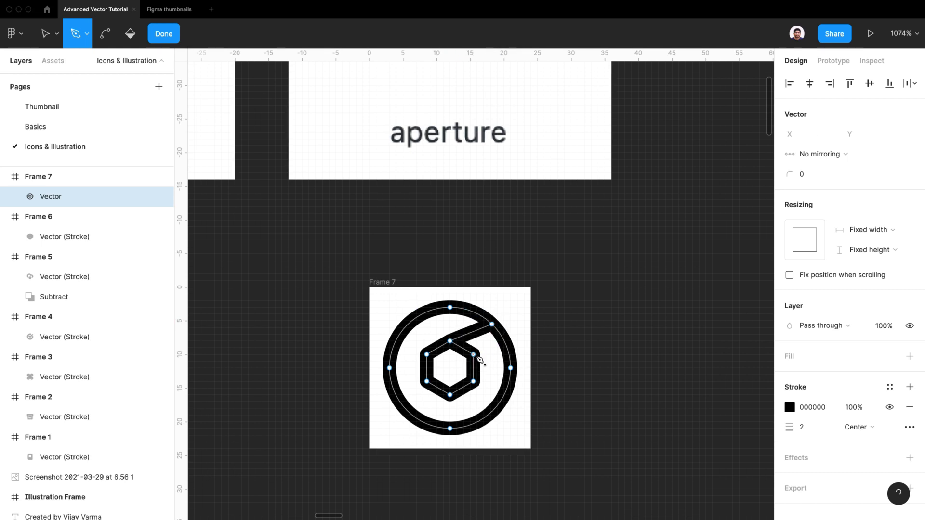
pyautogui.click(509, 374)
pyautogui.click(474, 381)
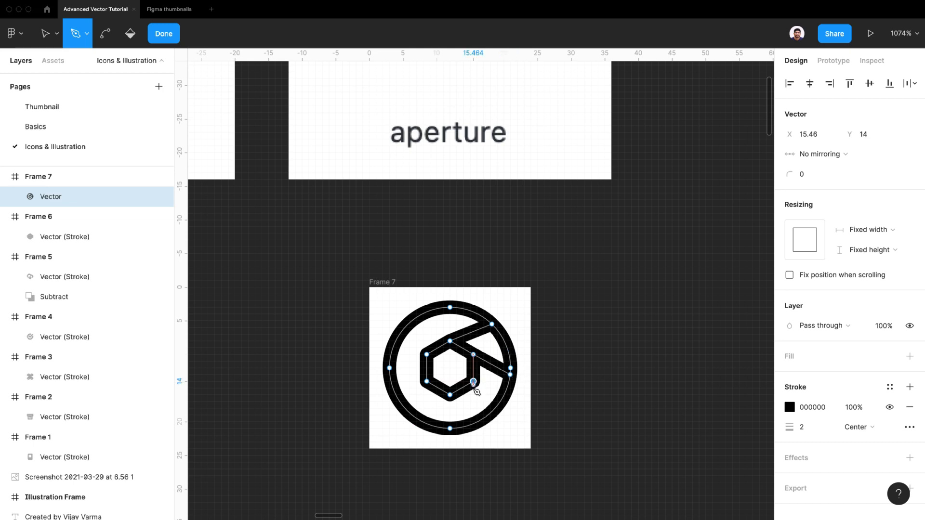
pyautogui.click(473, 424)
# Step: Connect the hexagon's bottom point to the circle's lower left, its lower-left point to the left side, and its upper-left point straight up
pyautogui.click(450, 395)
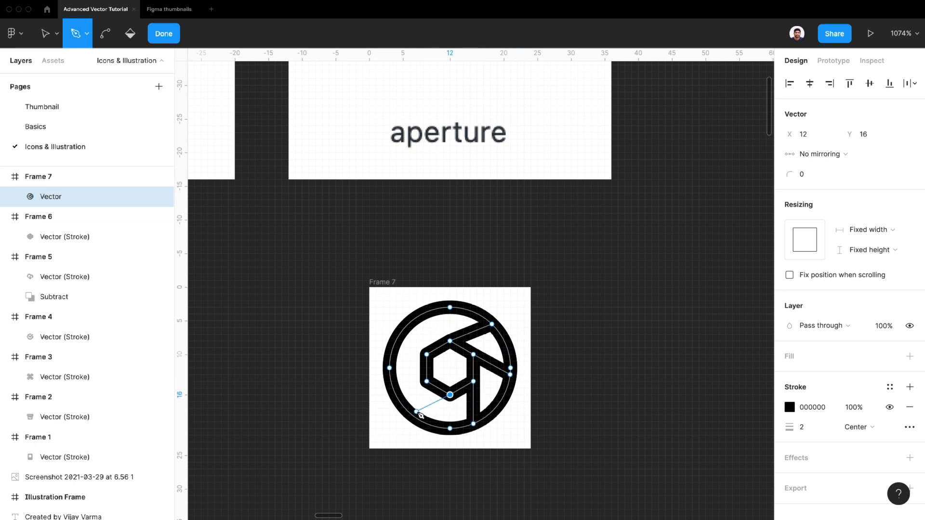
pyautogui.click(410, 414)
pyautogui.click(426, 382)
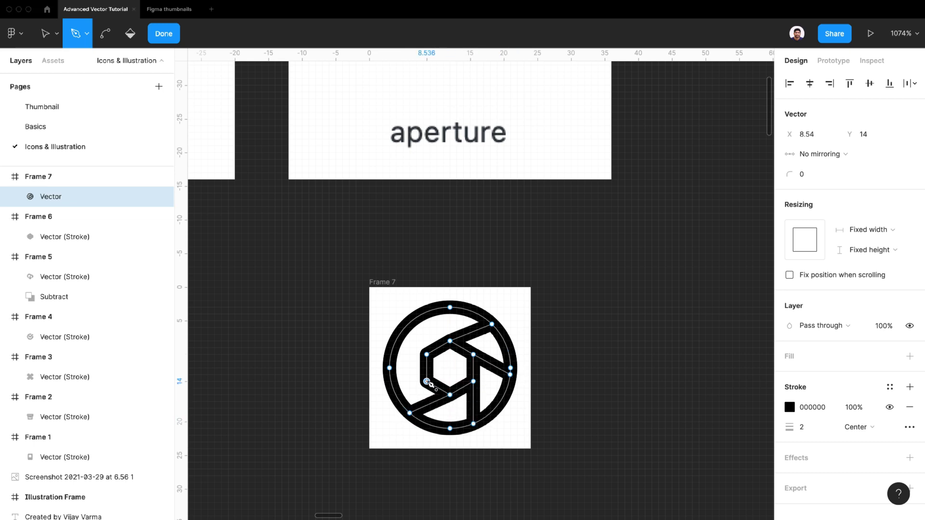
pyautogui.click(390, 362)
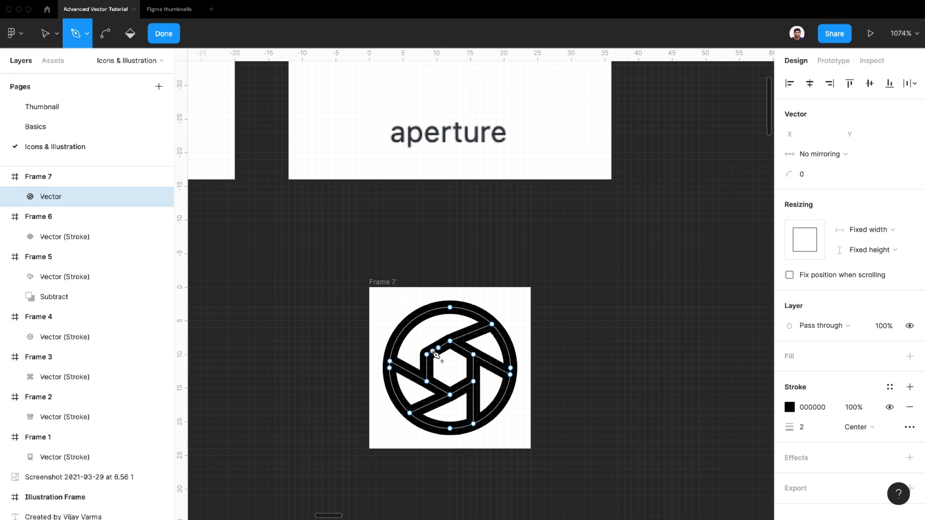
pyautogui.click(427, 355)
pyautogui.click(426, 312)
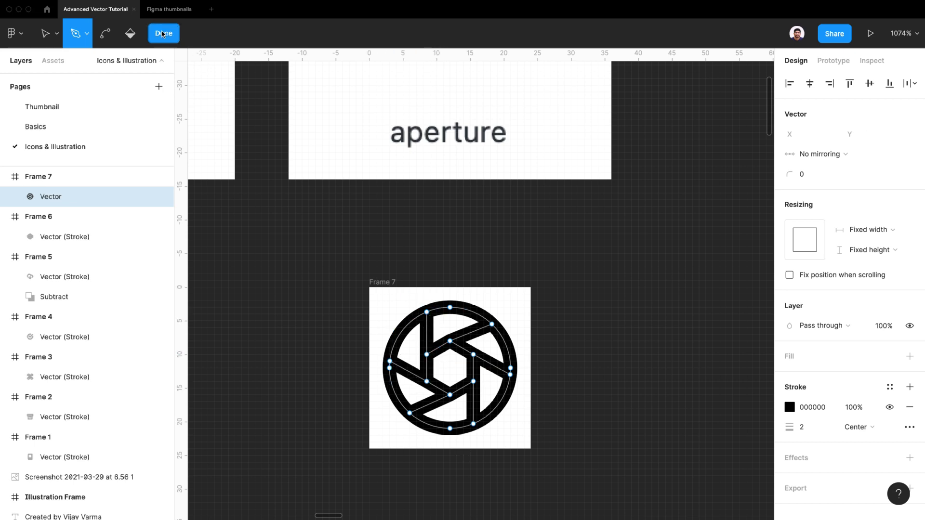
# Step: Finish editing the aperture vector and try rotating it to -30°
pyautogui.press('Escape')
pyautogui.press('Escape')
pyautogui.scroll(-5, 512, 419)
pyautogui.scroll(2, 524, 420)
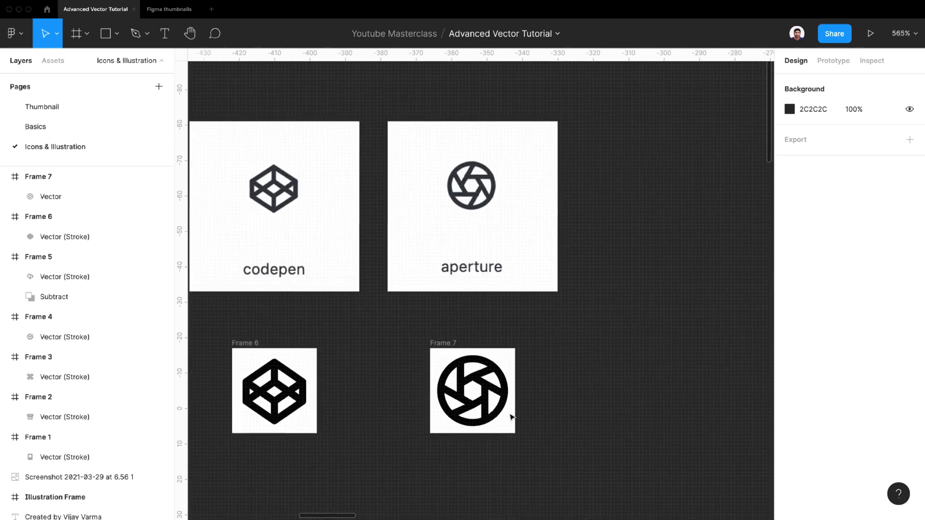
pyautogui.click(485, 392)
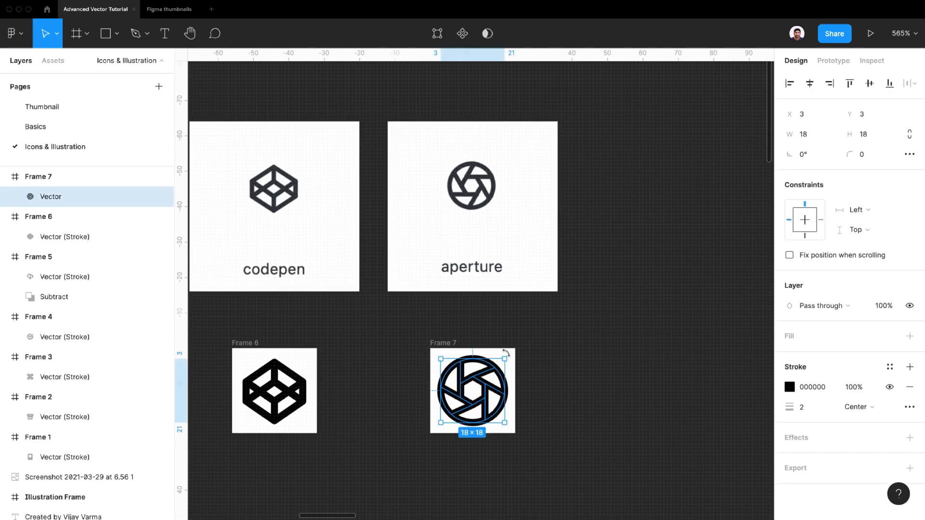
pyautogui.moveTo(511, 354); pyautogui.dragTo(533, 375)
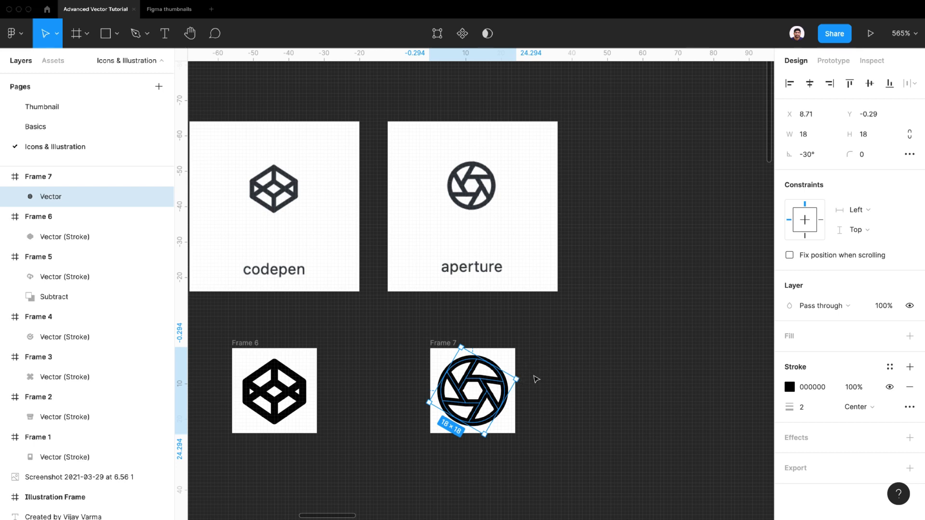
pyautogui.click(535, 379)
# Step: Try to adjust the blade line's end point on the right side of the circle, and undo the point changes
pyautogui.click(492, 380)
pyautogui.scroll(5, 492, 379)
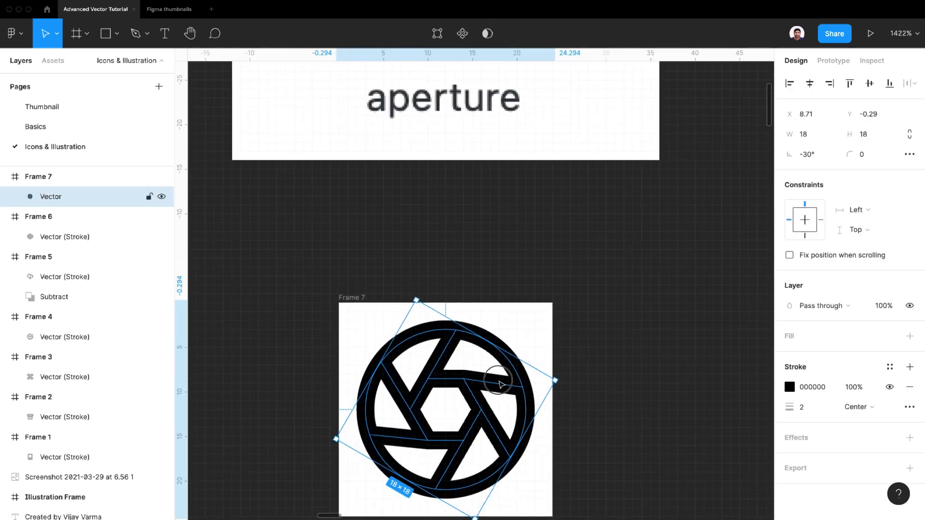
pyautogui.doubleClick(496, 380)
pyautogui.click(519, 380)
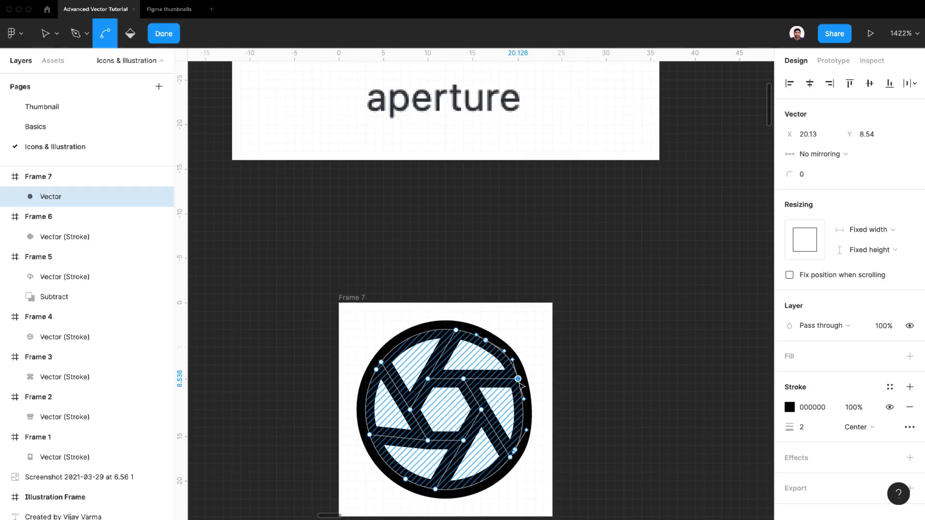
pyautogui.press('super+z')
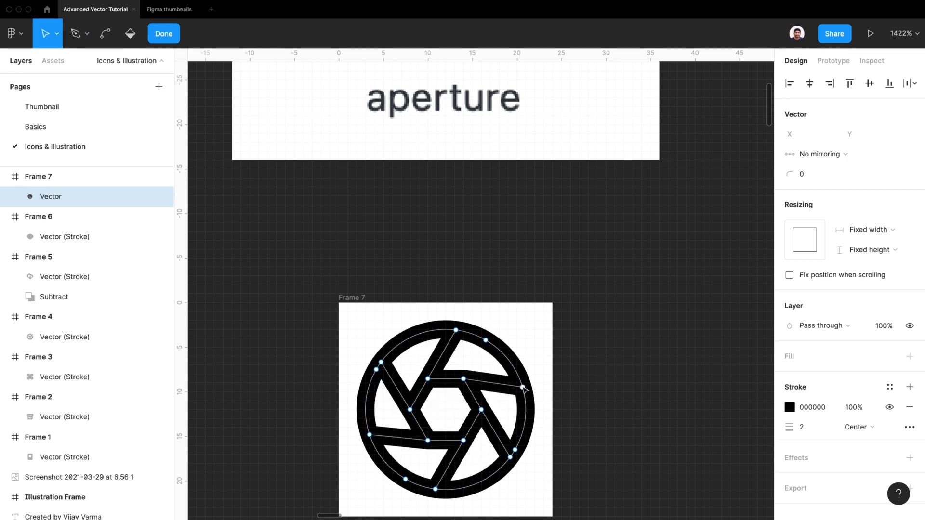
pyautogui.press('super')
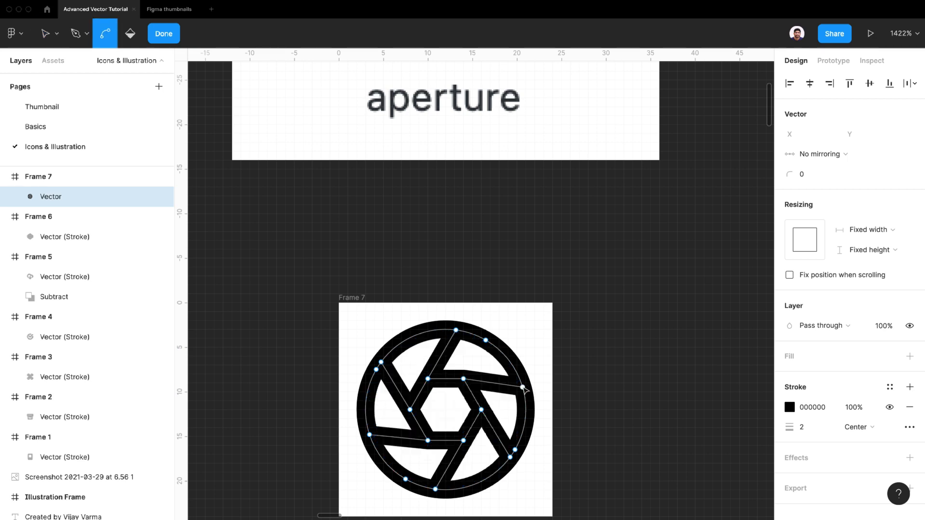
pyautogui.click(523, 388)
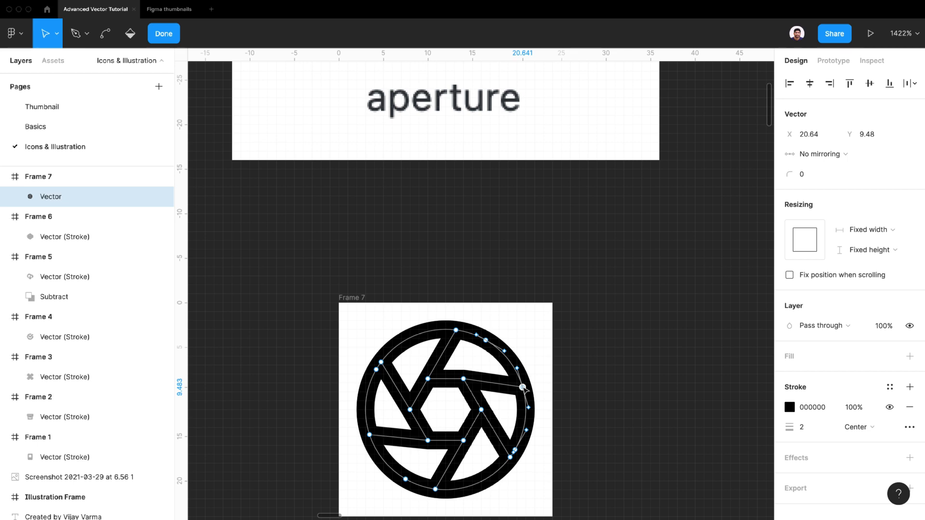
pyautogui.press('Delete')
pyautogui.press('super+z')
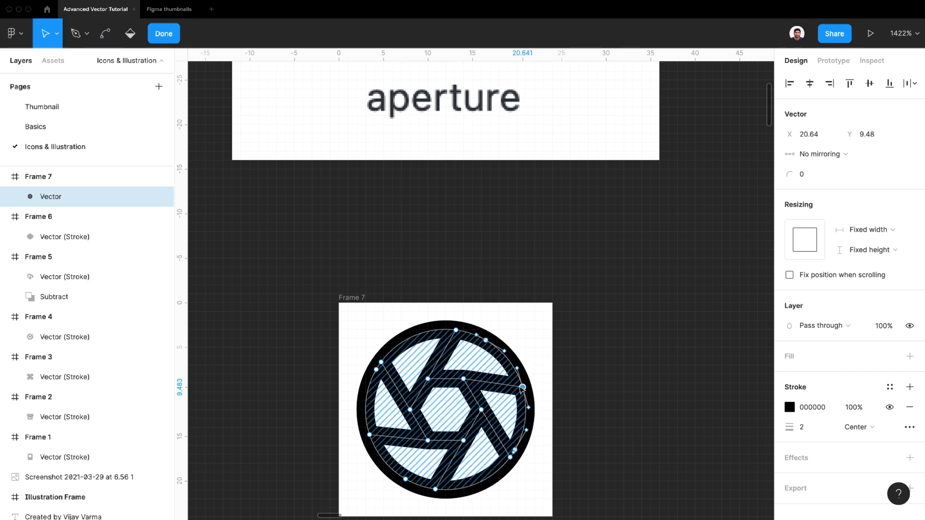
pyautogui.press('super')
pyautogui.click(574, 396)
pyautogui.press('super')
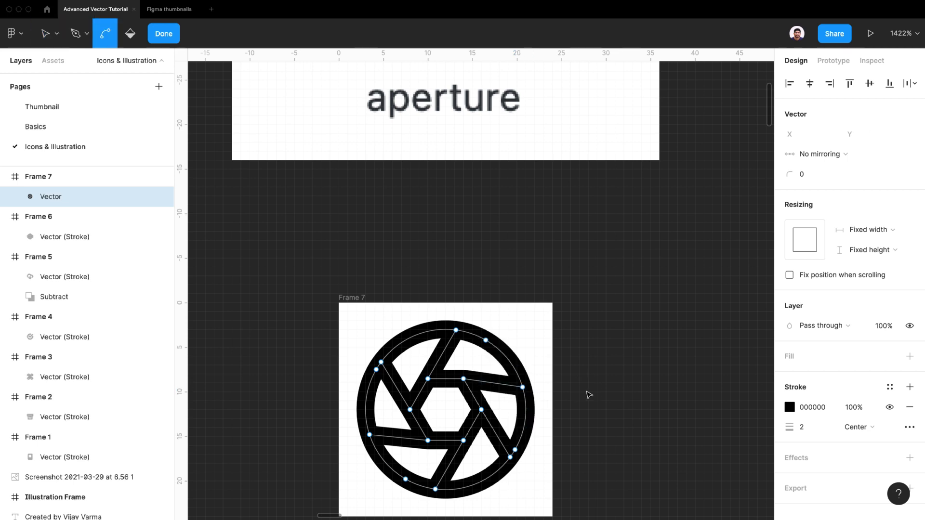
# Step: Leave vector editing and undo the aperture vector's rotation
pyautogui.scroll(-5, 589, 395)
pyautogui.press('Escape')
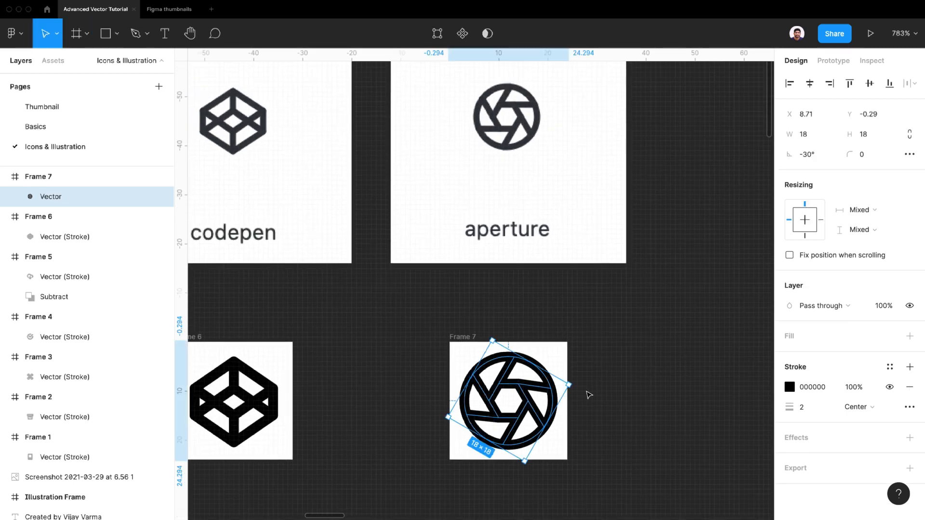
pyautogui.press('super+z')
pyautogui.press('super+z')
# Step: Delete the blade line between the hexagon's top point and the upper-right part of the circle
pyautogui.scroll(4, 502, 373)
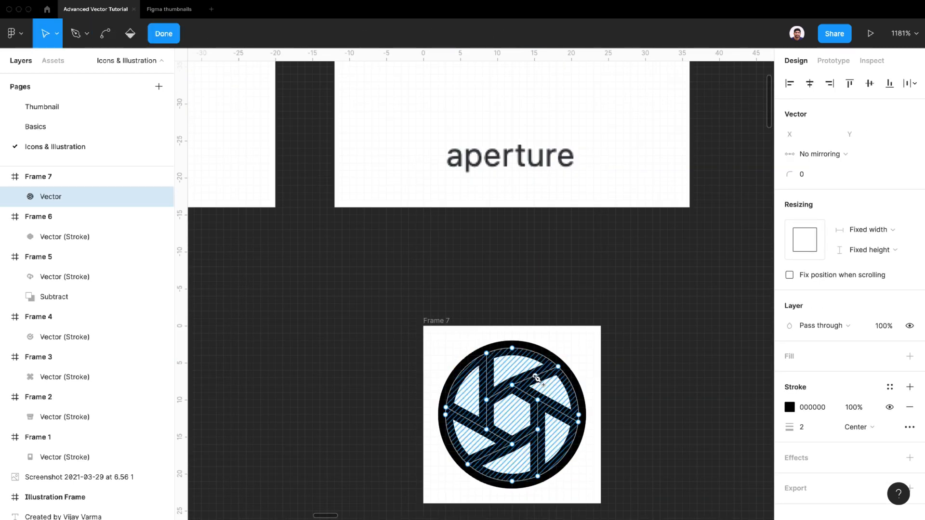
pyautogui.click(536, 376)
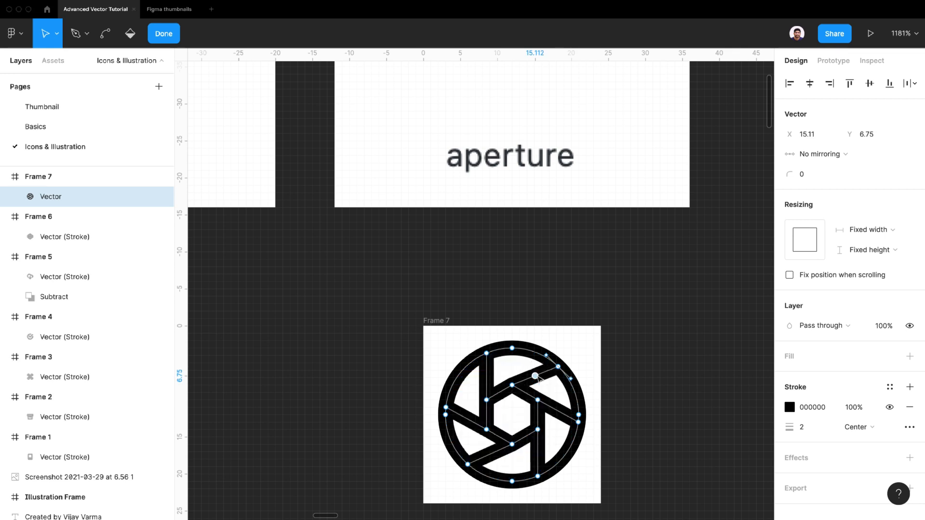
pyautogui.press('BackSpace')
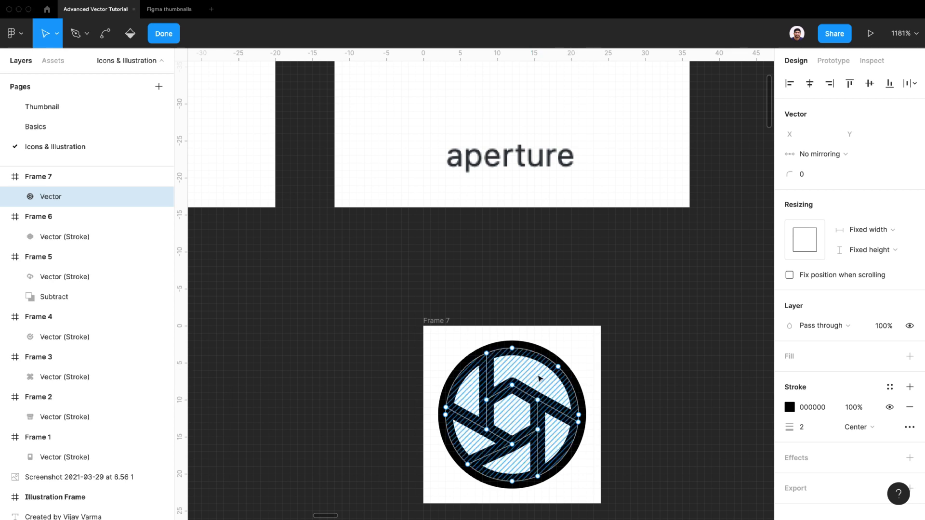
# Step: Draw a Pen line from the hexagon's top point to the circle just left of its existing upper-right point, and finish editing
pyautogui.click(514, 385)
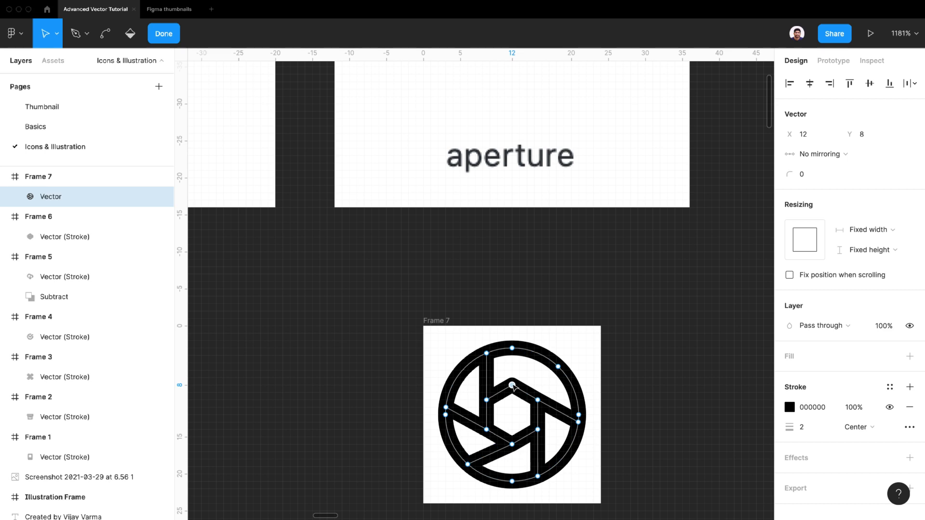
pyautogui.press('p')
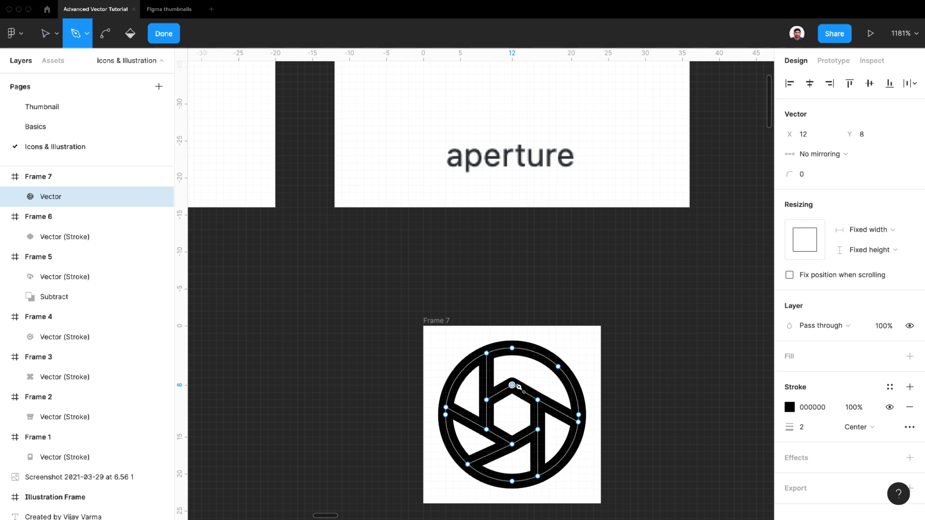
pyautogui.click(554, 365)
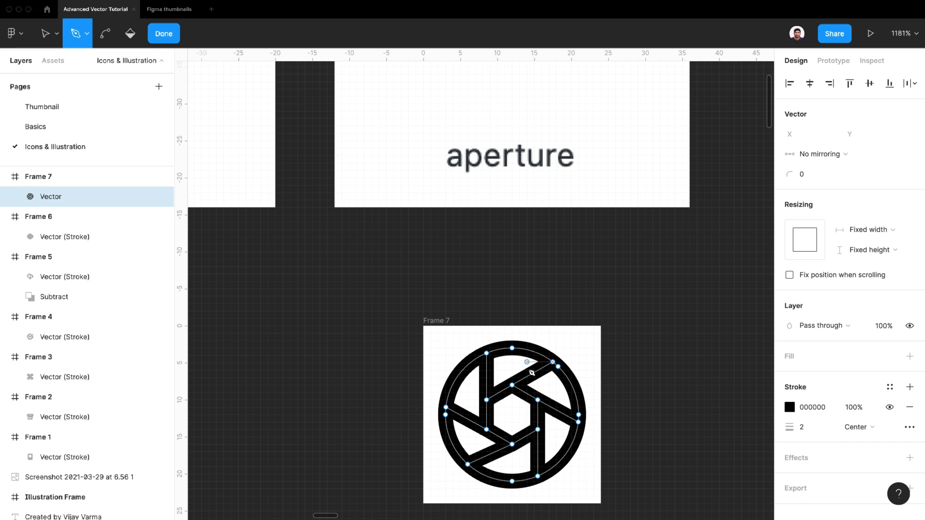
pyautogui.click(164, 33)
pyautogui.click(320, 299)
pyautogui.scroll(-5, 364, 332)
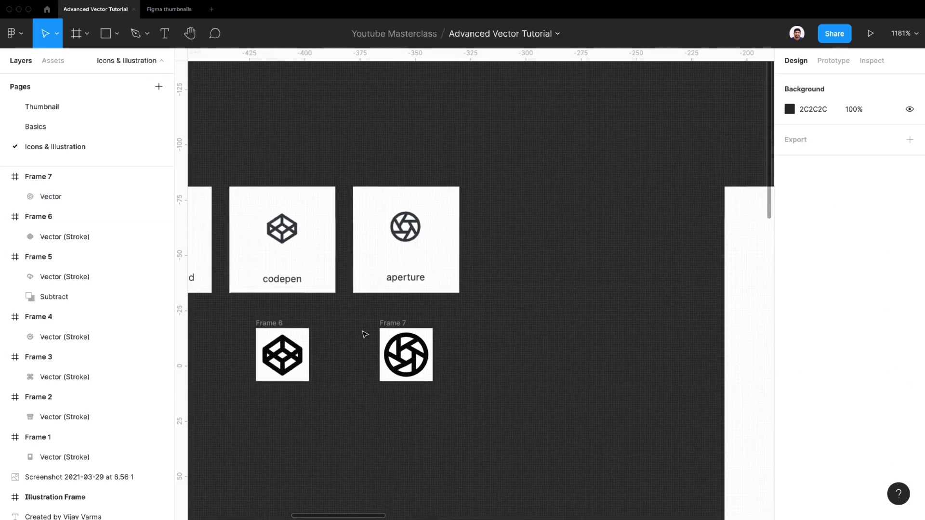
# Step: Rotate the aperture vector to -30° and outline its stroke
pyautogui.click(420, 348)
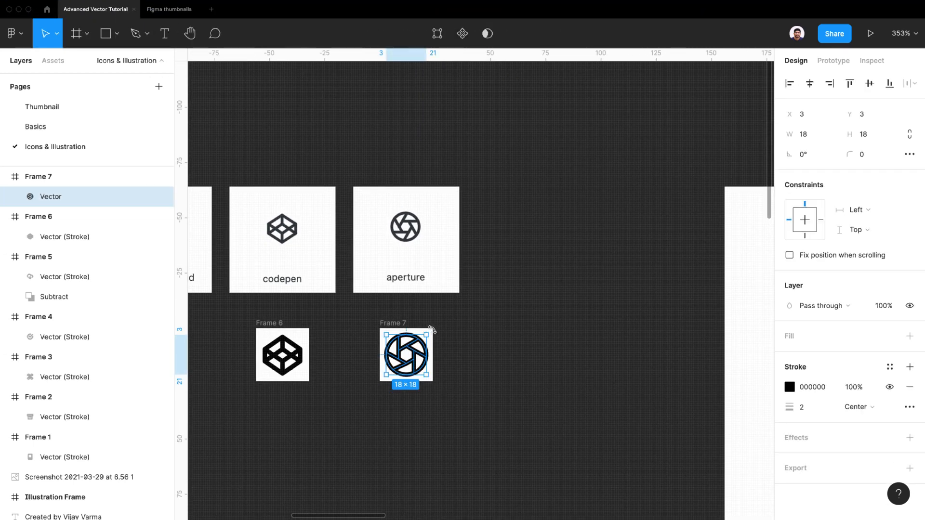
pyautogui.moveTo(432, 329); pyautogui.dragTo(448, 348)
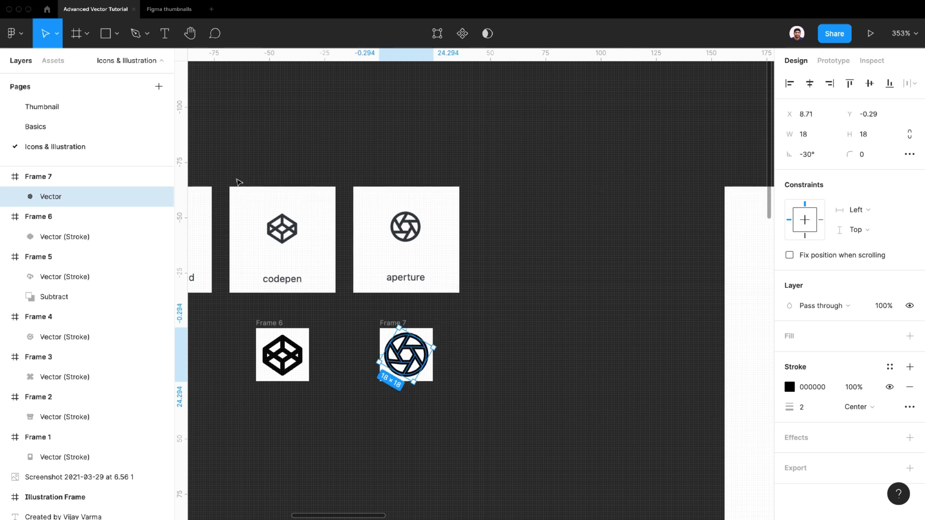
pyautogui.click(131, 6)
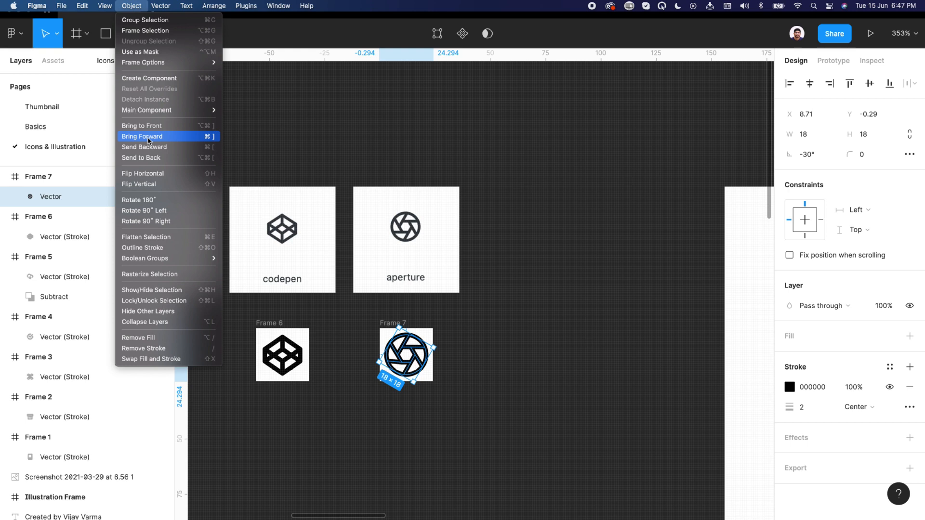
pyautogui.click(144, 248)
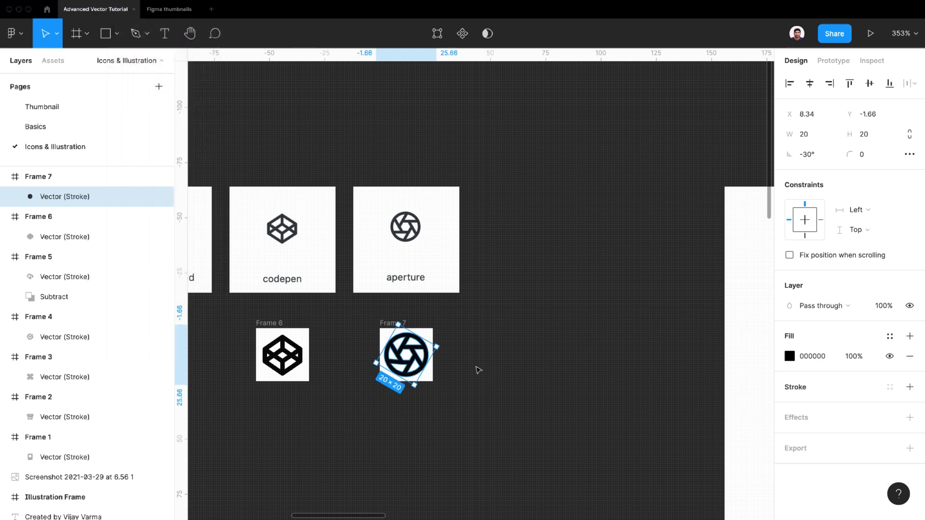
pyautogui.click(492, 351)
# Step: Select the owl illustration screenshot and fit all of the page's content in view
pyautogui.scroll(-5, 493, 389)
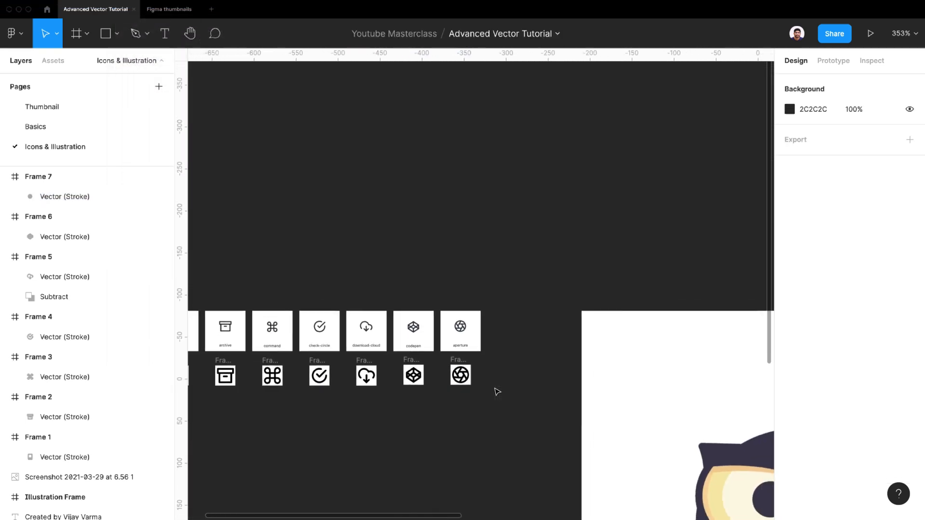
pyautogui.scroll(-5, 497, 392)
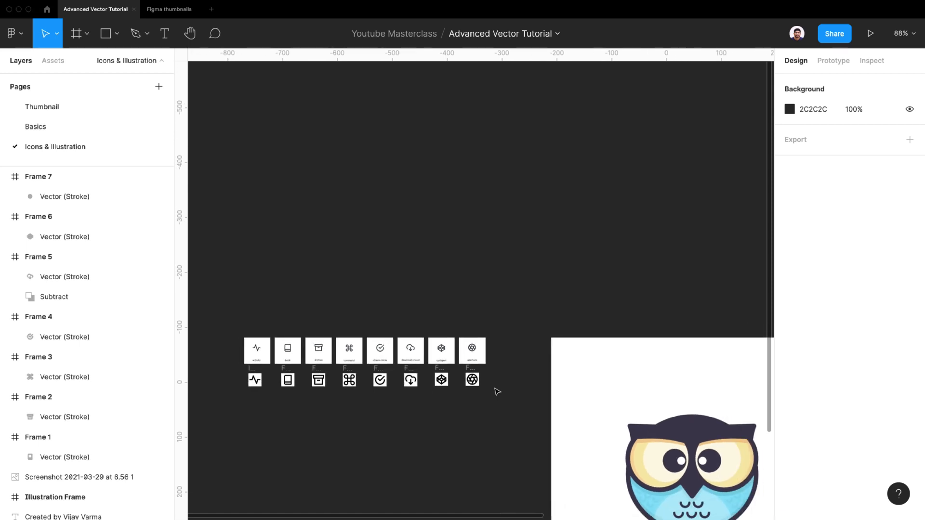
pyautogui.click(601, 349)
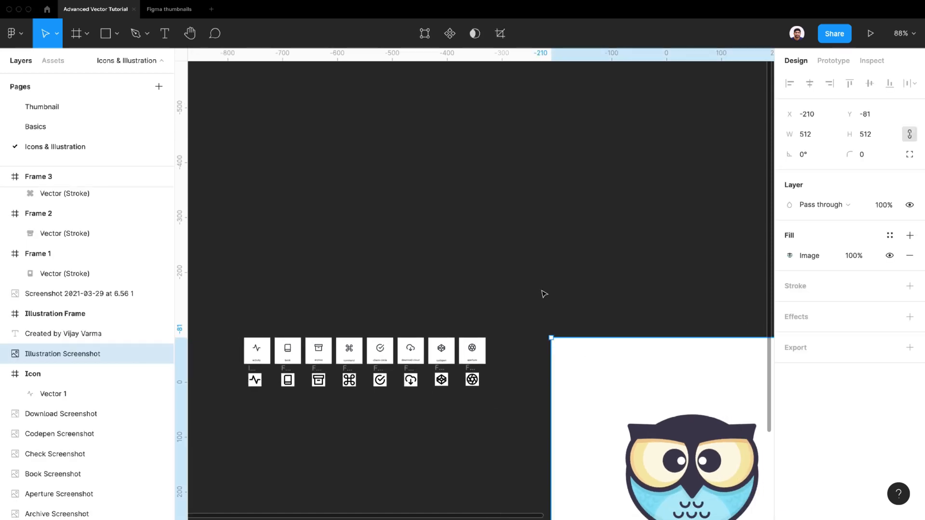
pyautogui.hotkey('shift', '1')
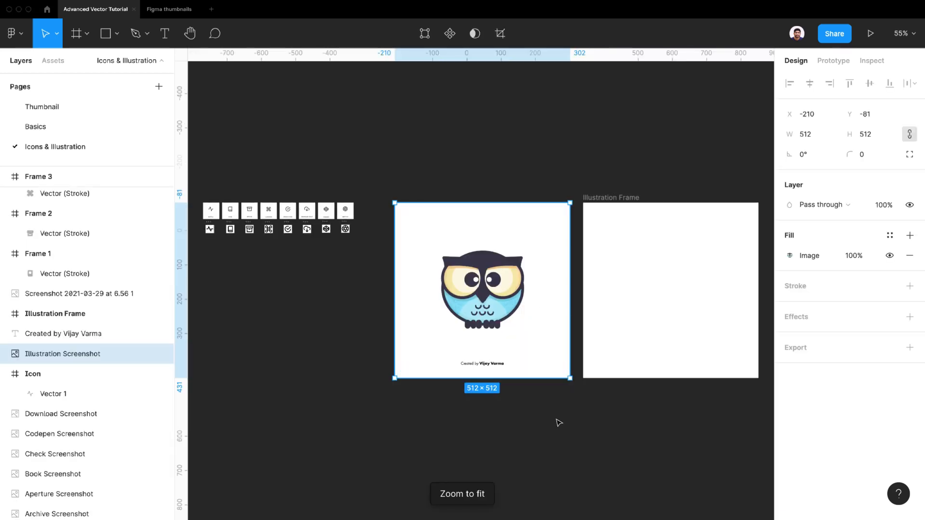